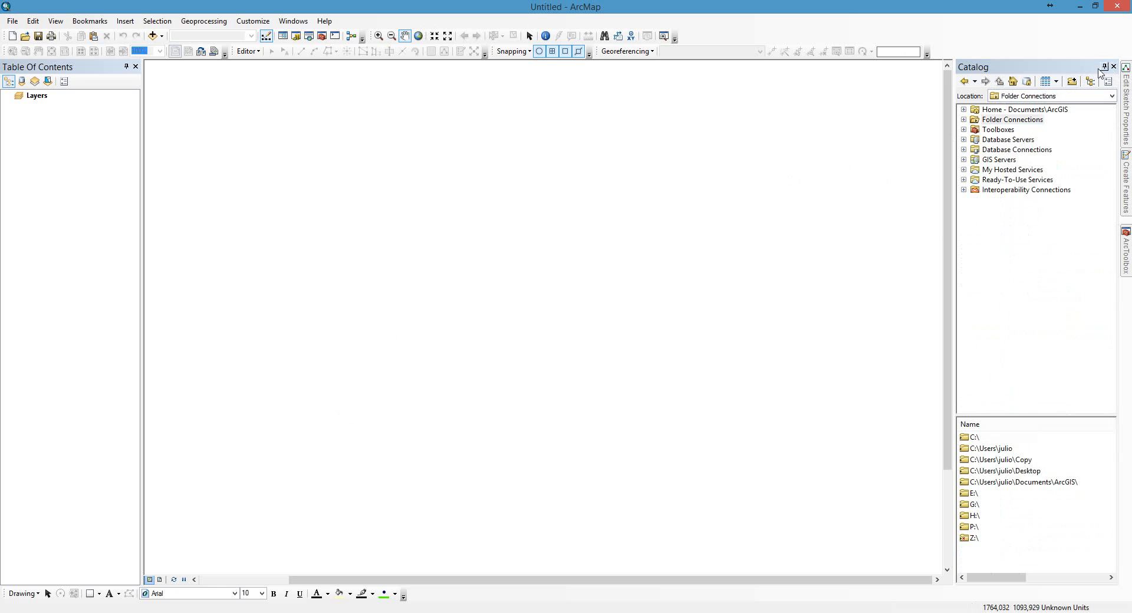
- Set the Catalog window to auto-hide and bring it back into view
click(1104, 66)
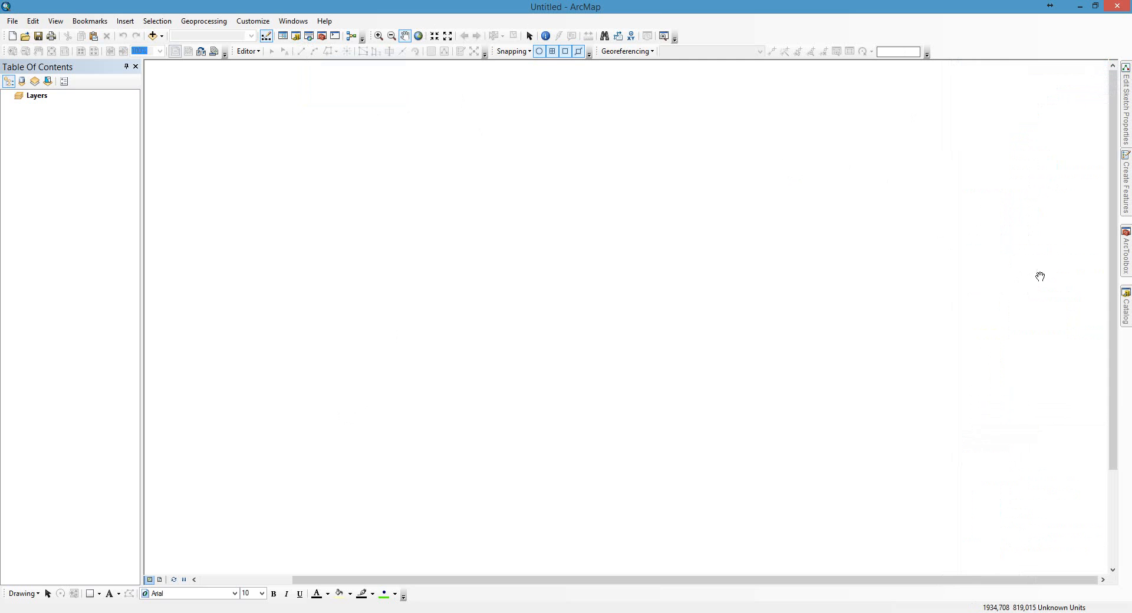
mouse_move(1125, 313)
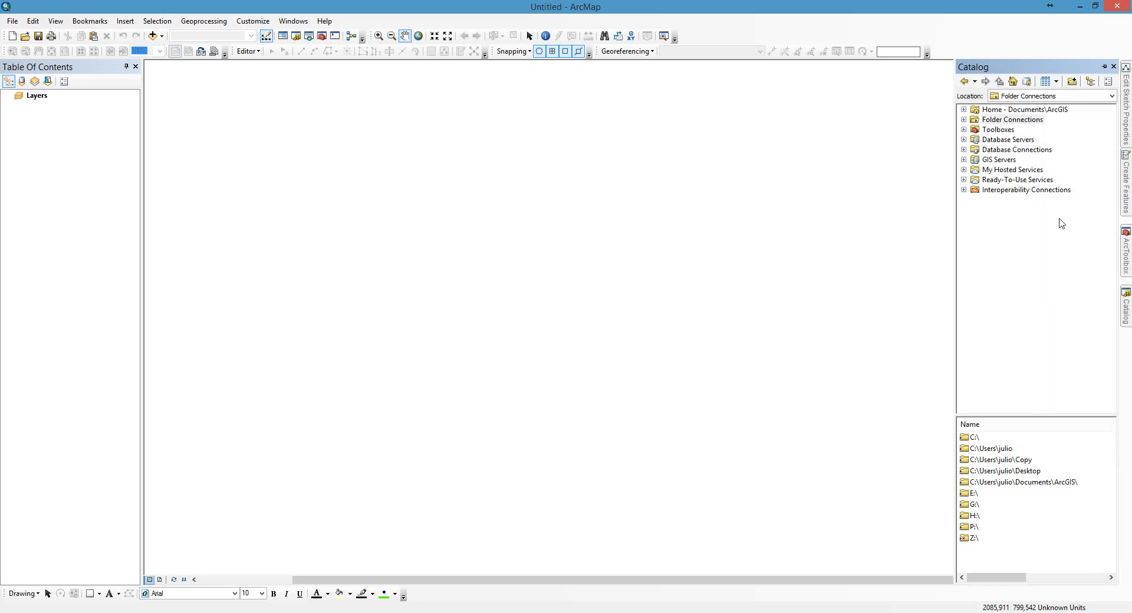
click(982, 121)
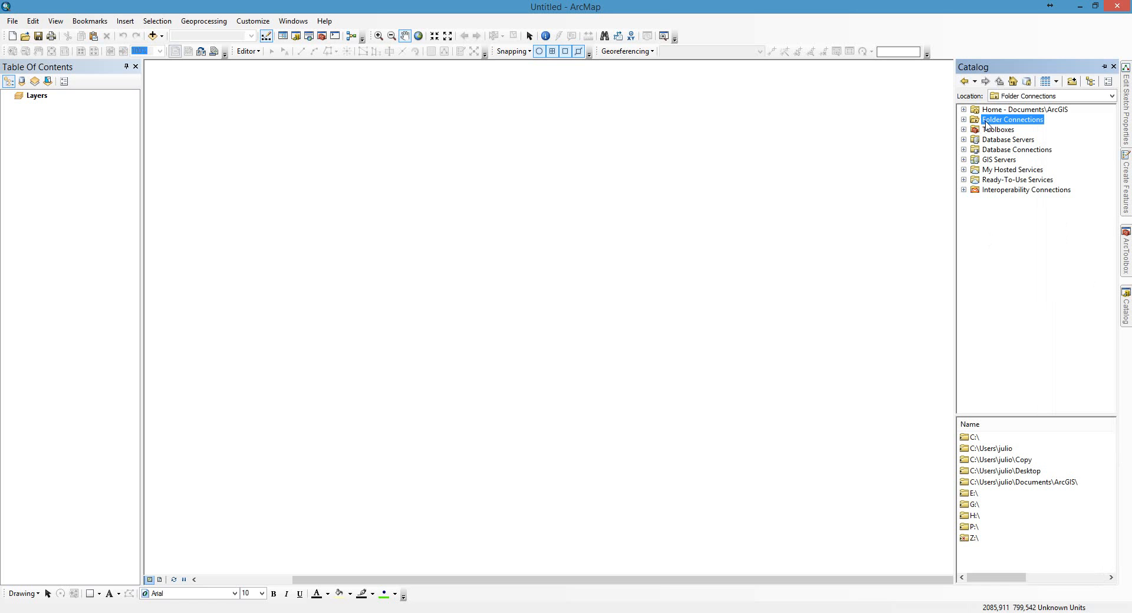
right_click(986, 122)
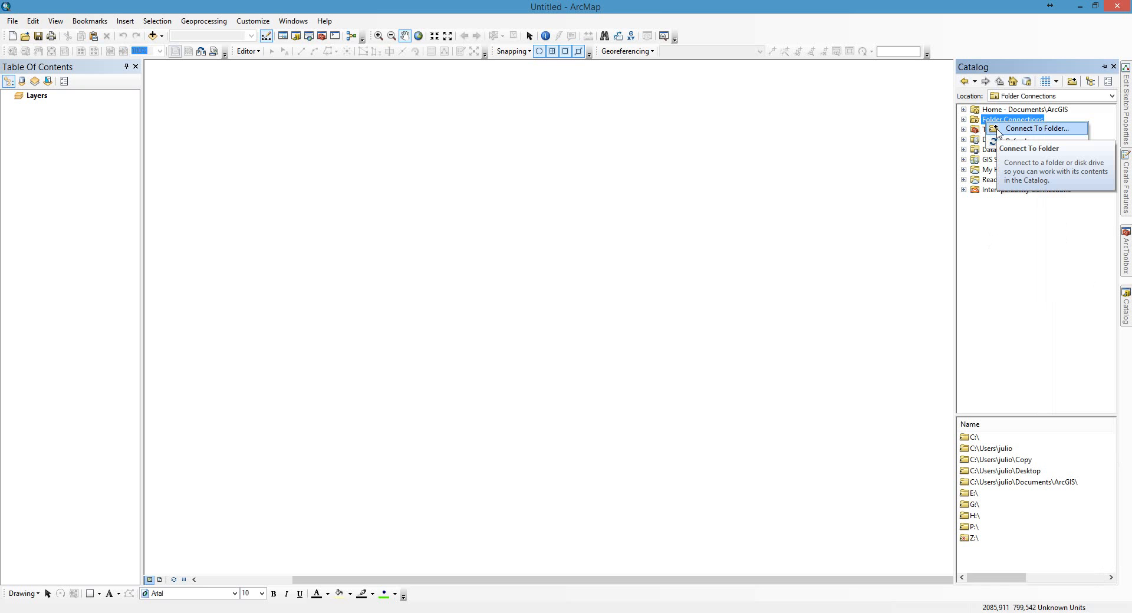
click(996, 131)
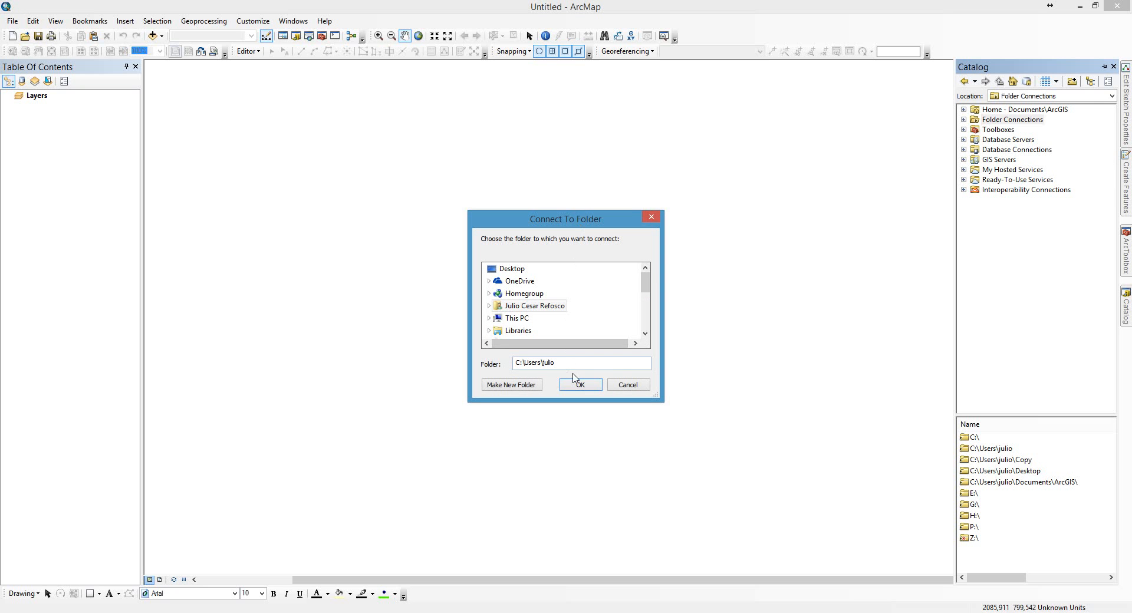
click(616, 385)
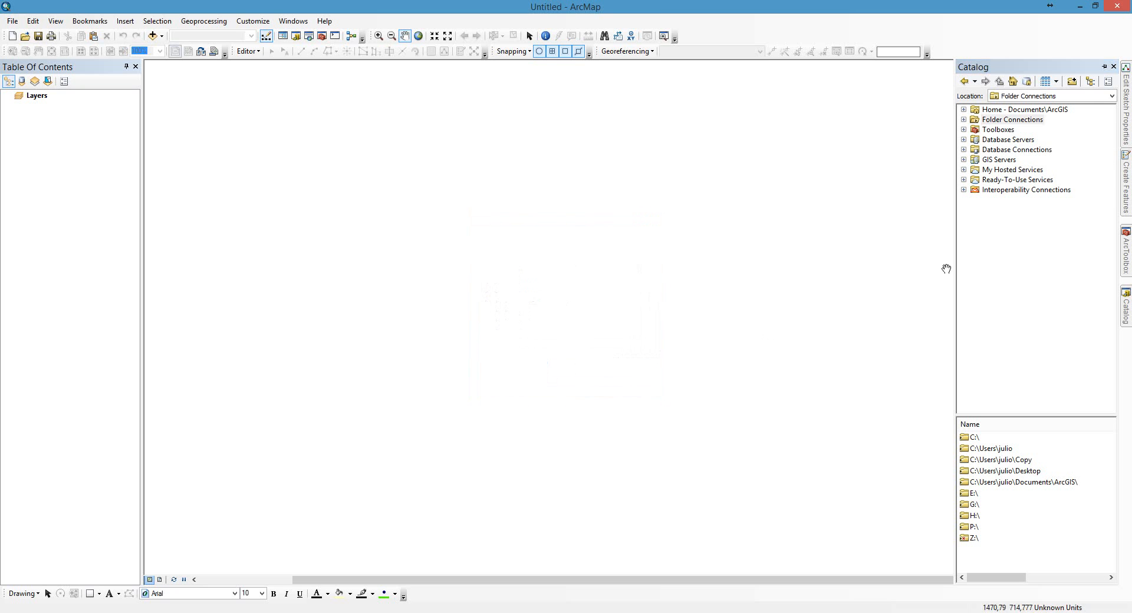
- Add the 912029_annotation, 912029_linhas and 912029_pontos shapefiles from the Desktop connection's geoarq20151 folder to the map
click(964, 120)
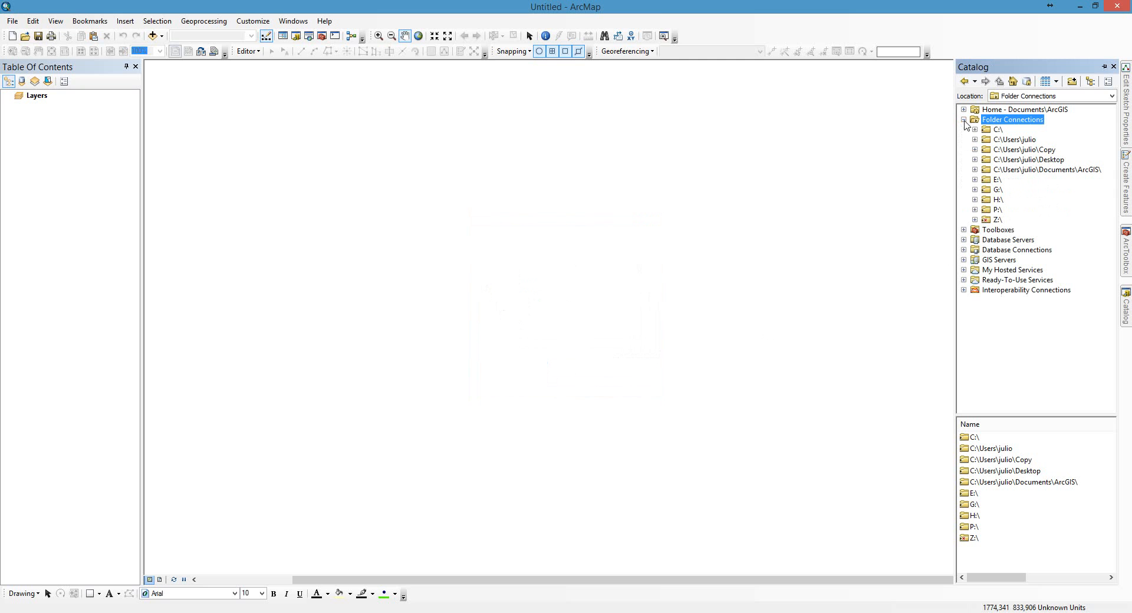
click(996, 163)
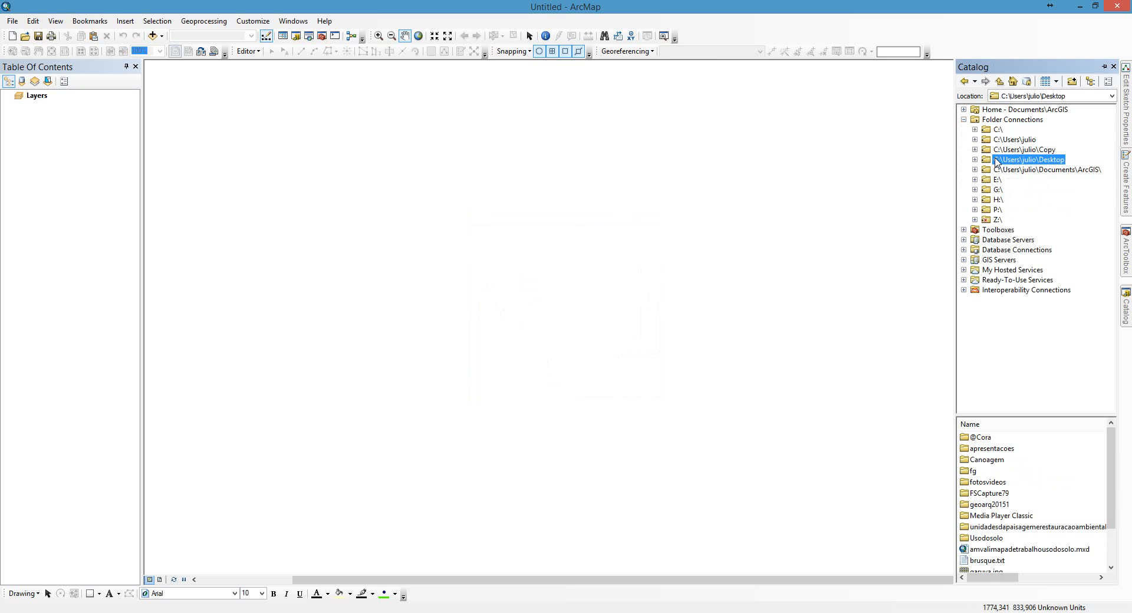
double_click(982, 505)
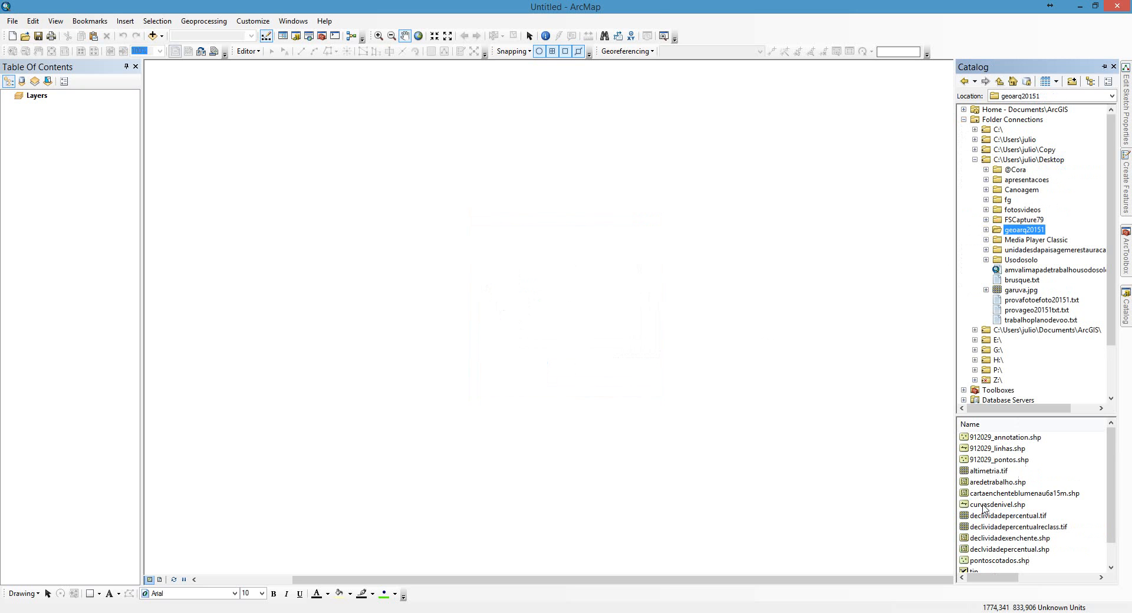
click(1000, 439)
shift+click(1002, 460)
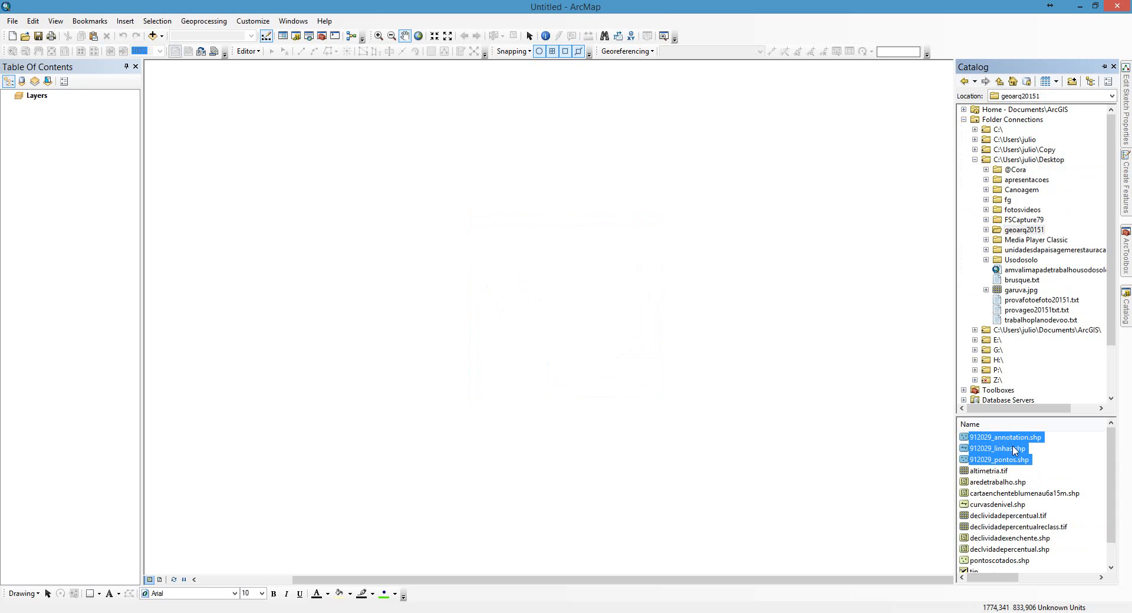
drag(1013, 451, 848, 423)
click(70, 200)
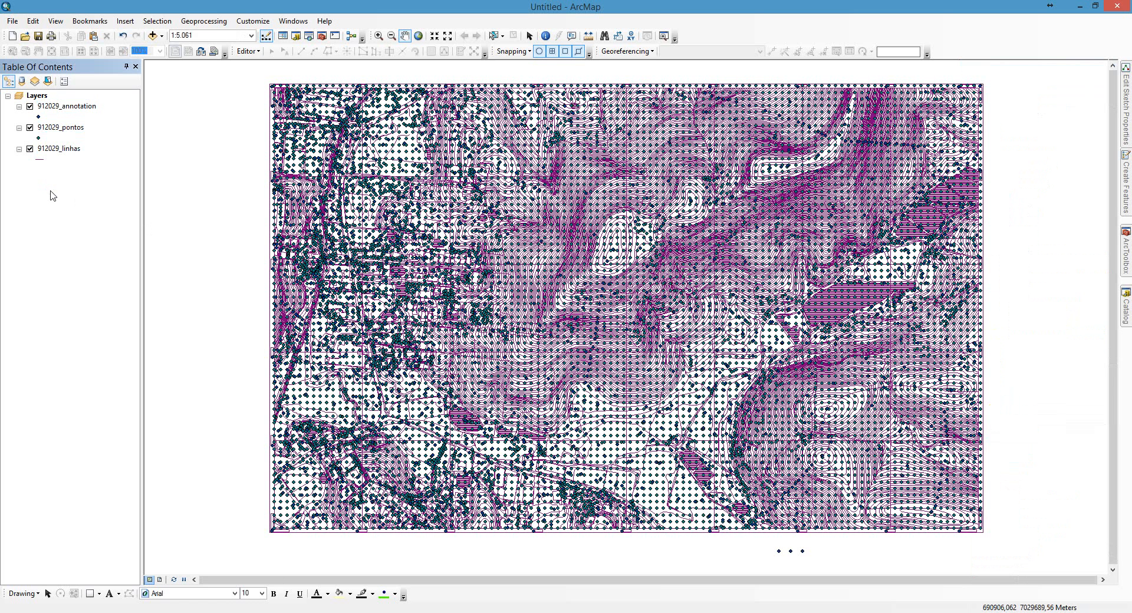
- Show the 912029_linhas, 912029_pontos and 912029_annotation layers one at a time, leaving only 912029_linhas displayed
click(29, 106)
click(29, 128)
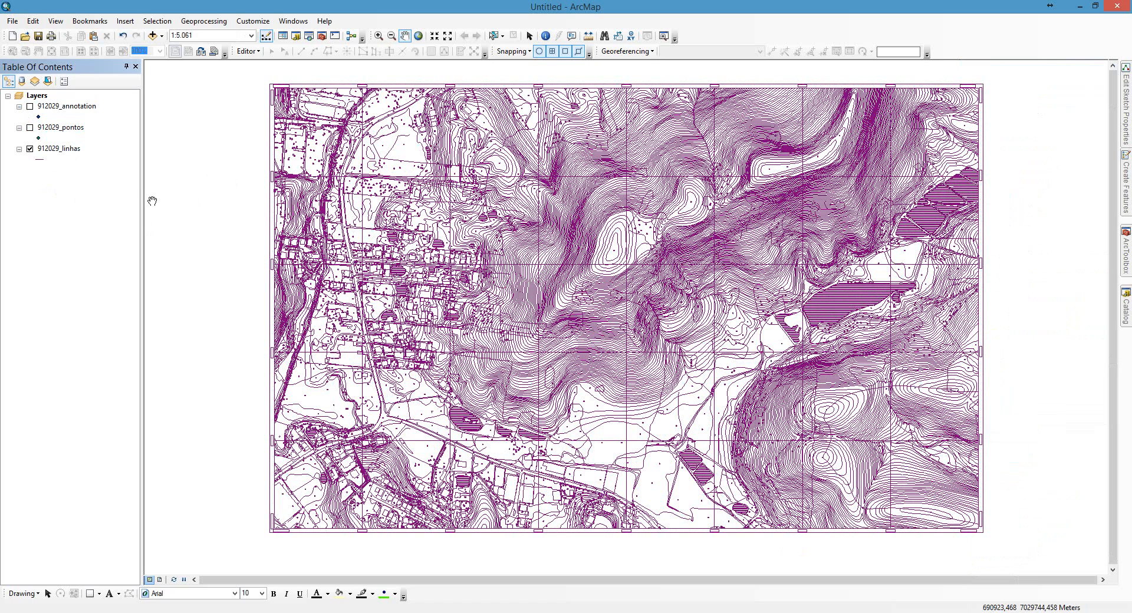
click(30, 149)
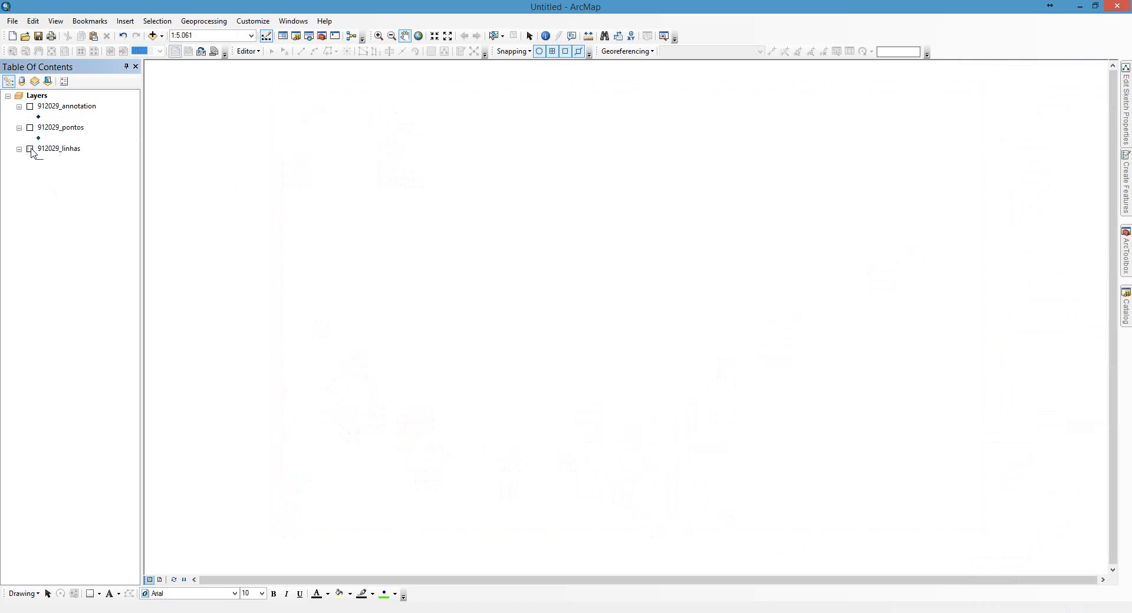
click(30, 128)
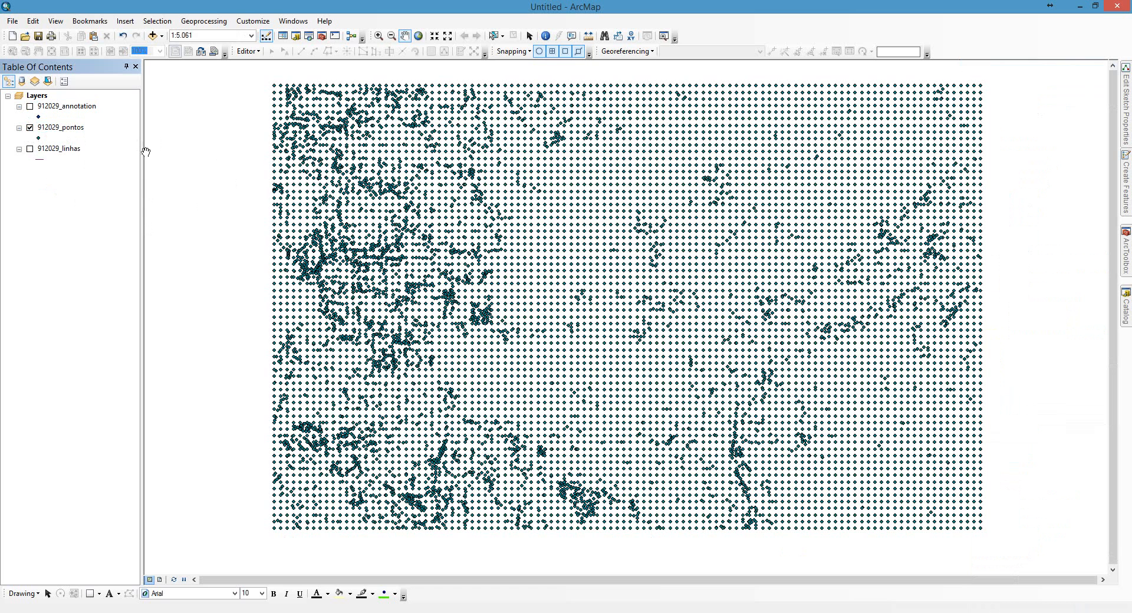
click(30, 128)
click(30, 107)
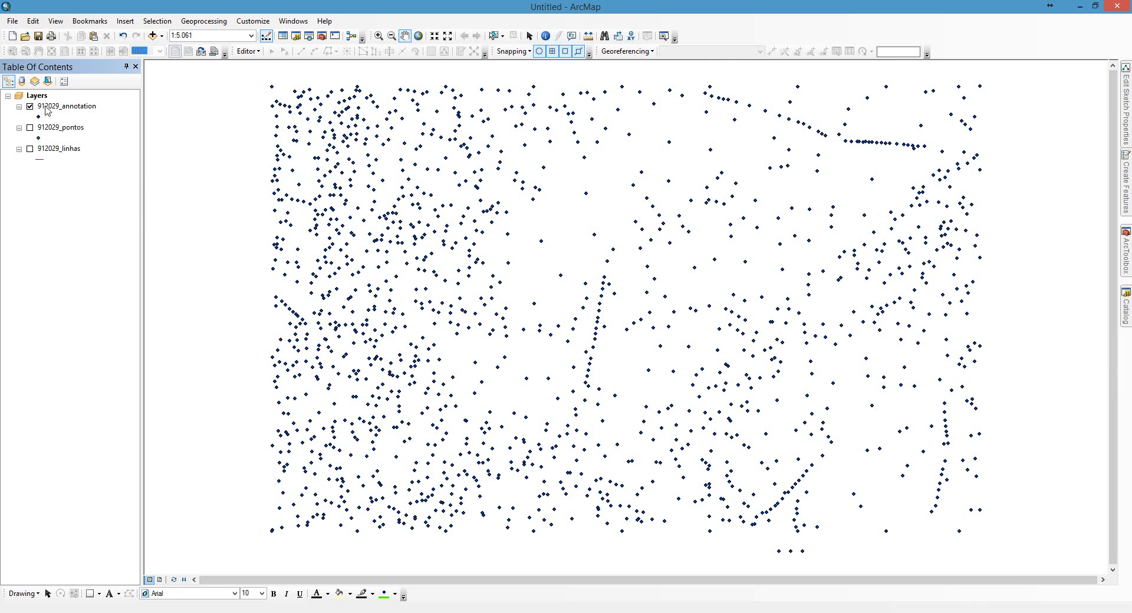
click(30, 107)
click(30, 149)
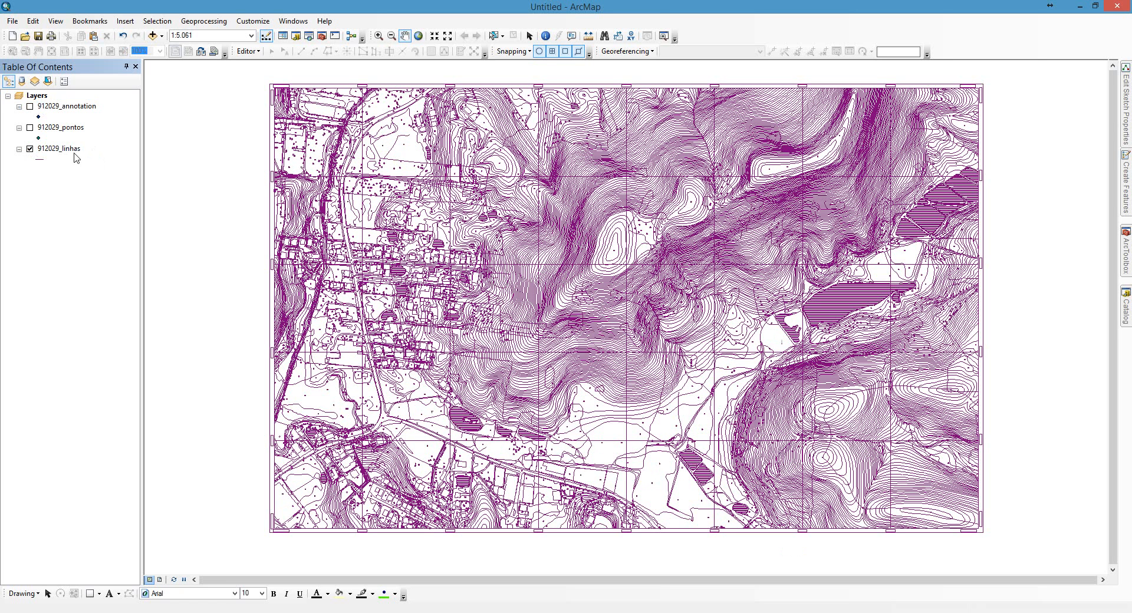
- Categorize the 912029_linhas layer by unique values of the Layer field, adding all values and excluding all other values
right_click(67, 152)
click(90, 396)
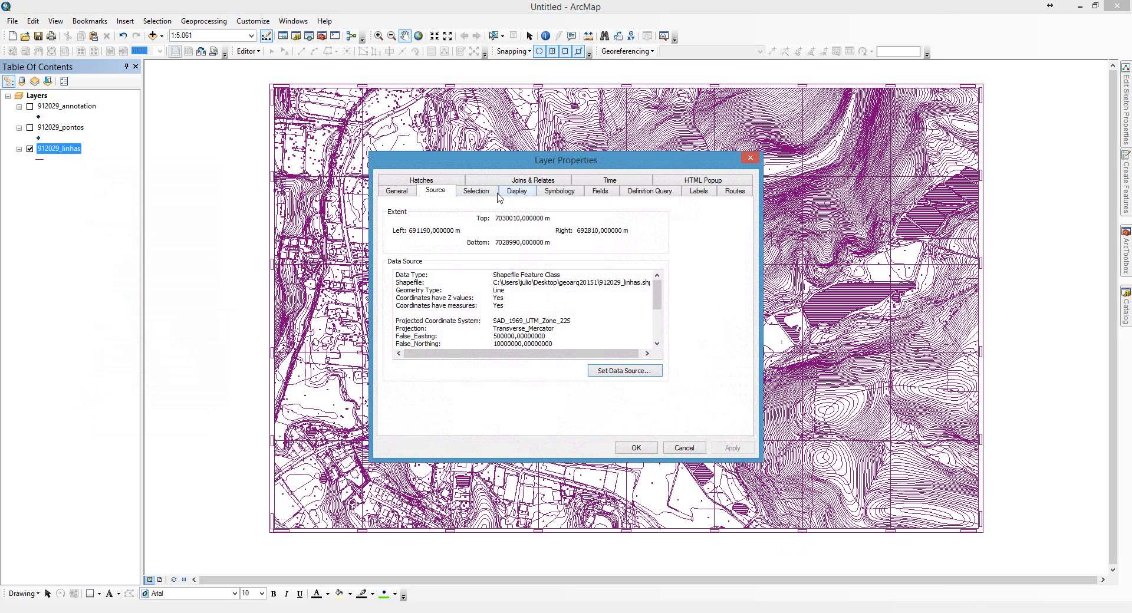
click(558, 192)
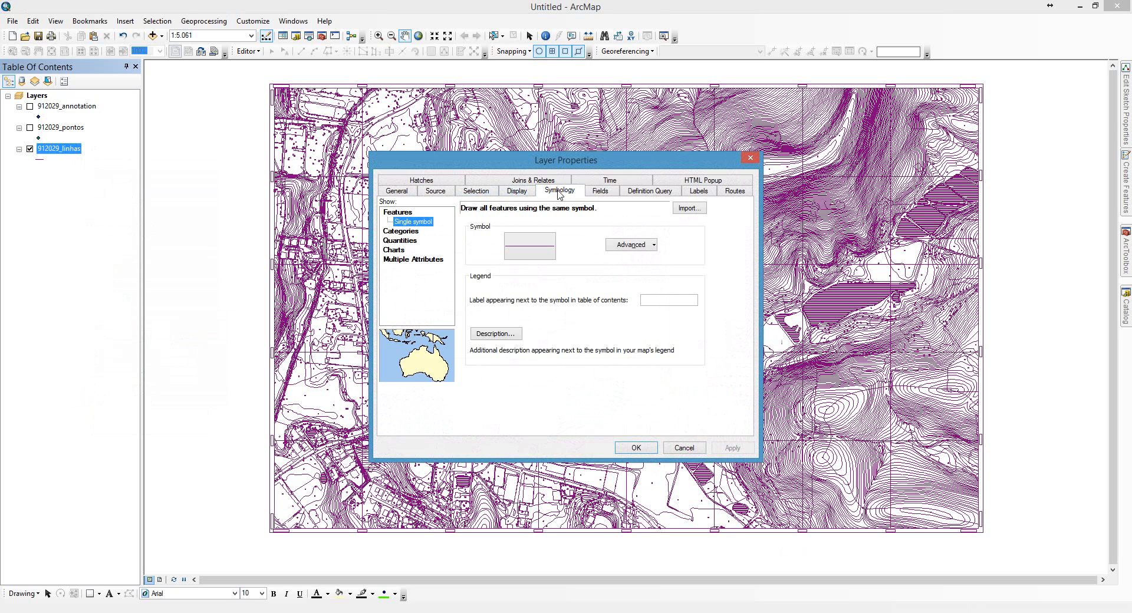
click(409, 232)
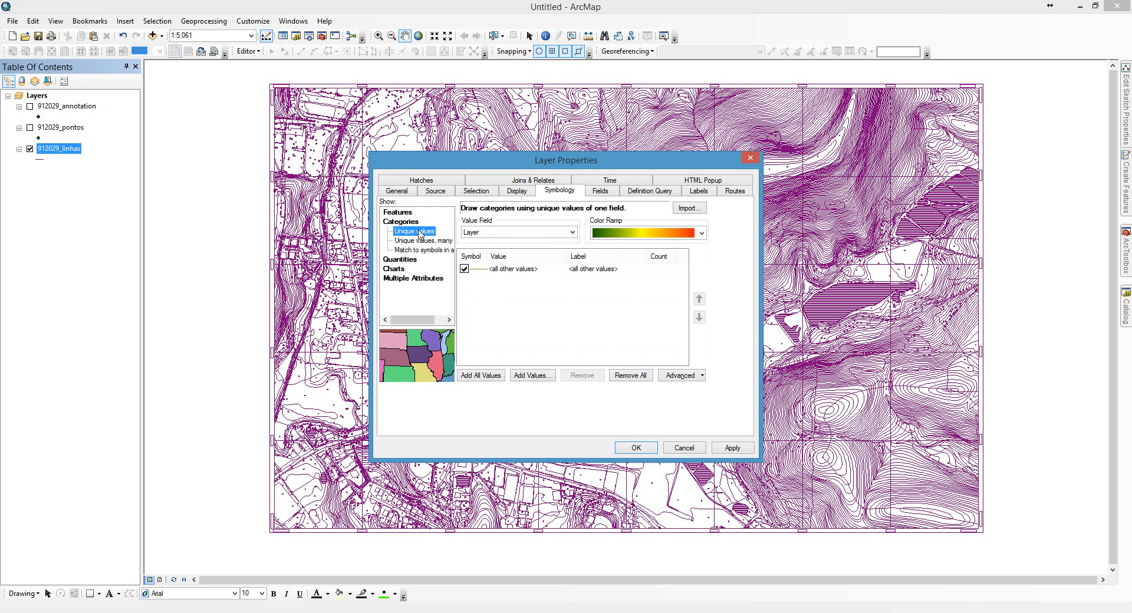
click(522, 233)
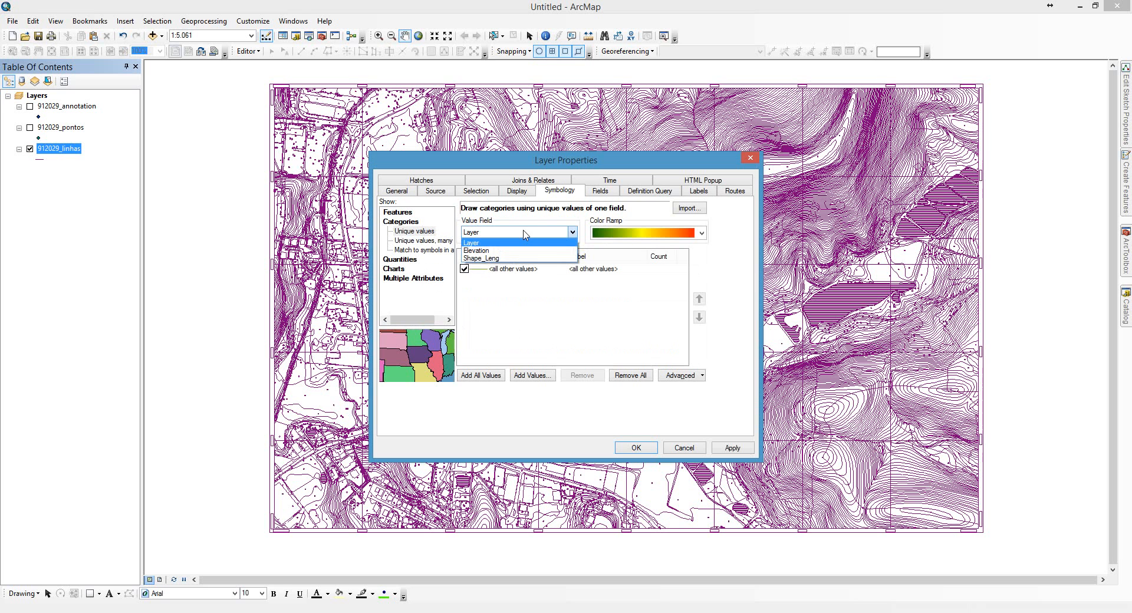
click(496, 241)
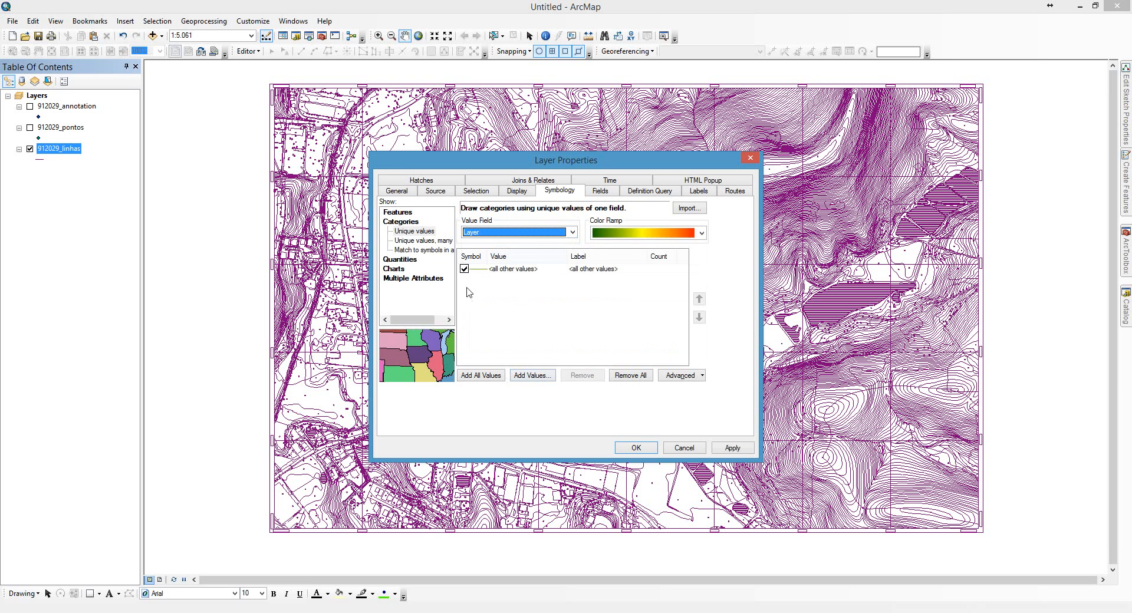
click(464, 269)
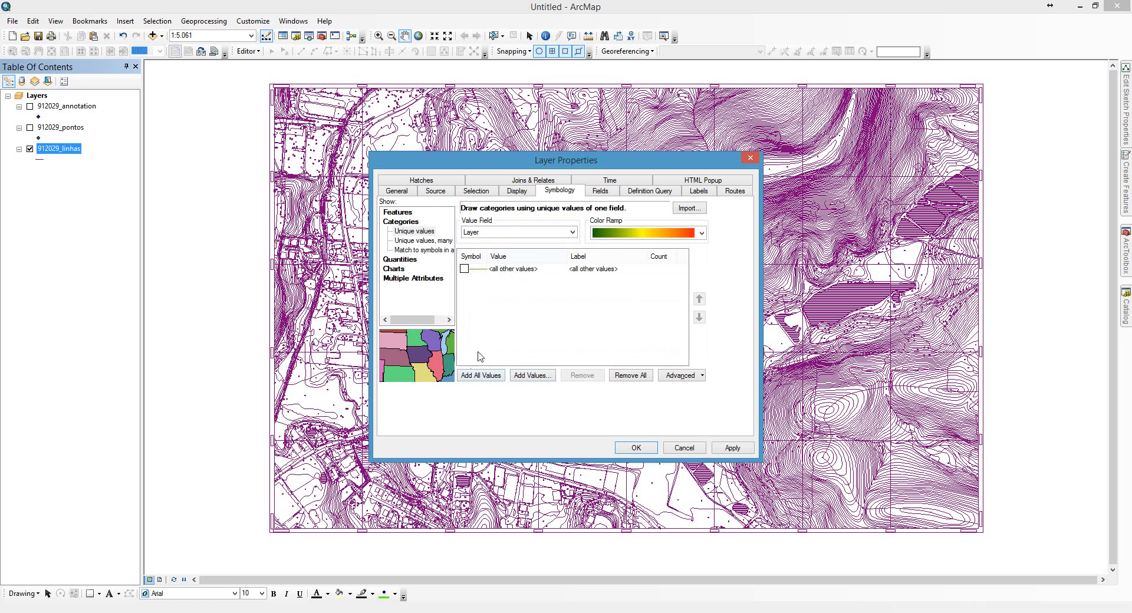
click(472, 379)
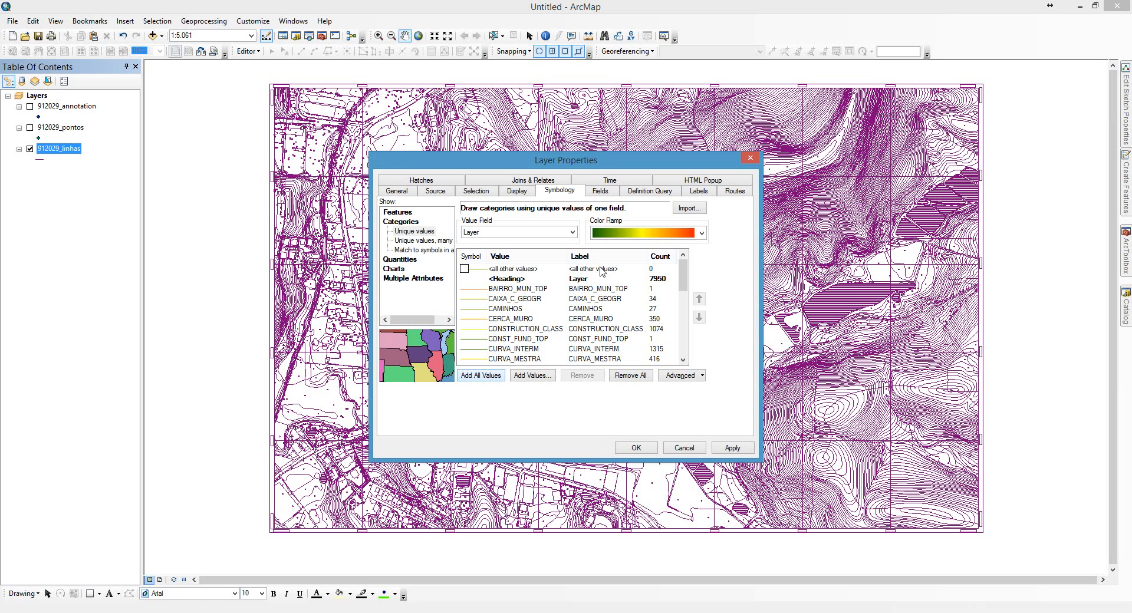
- Give the 912029_linhas categories a multicolour random color ramp and apply the symbology
click(701, 233)
scroll(701, 263, up, 3)
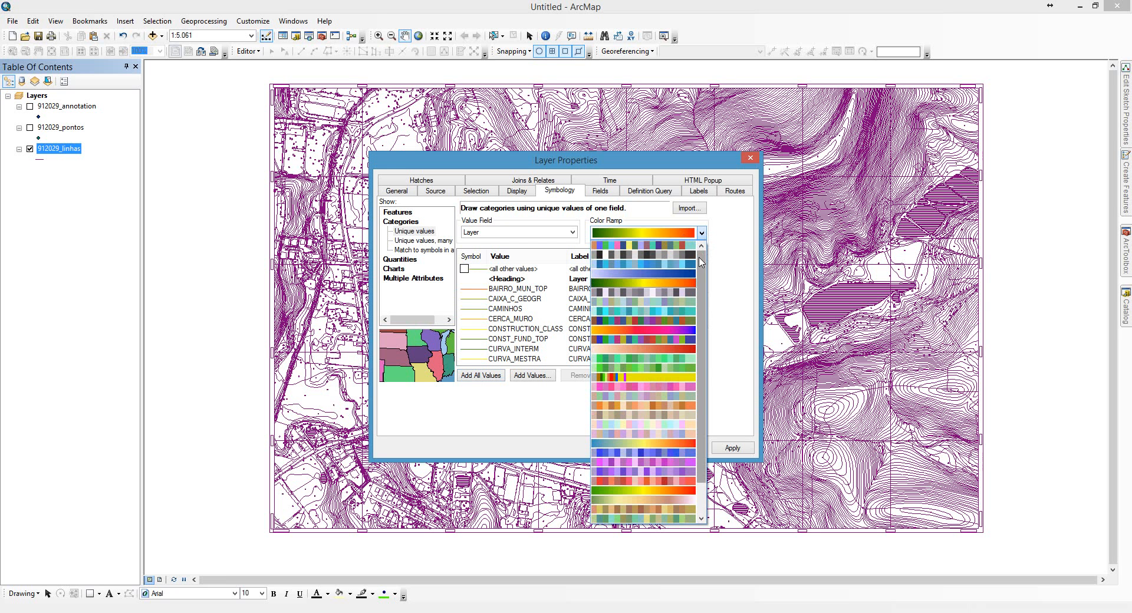
click(677, 252)
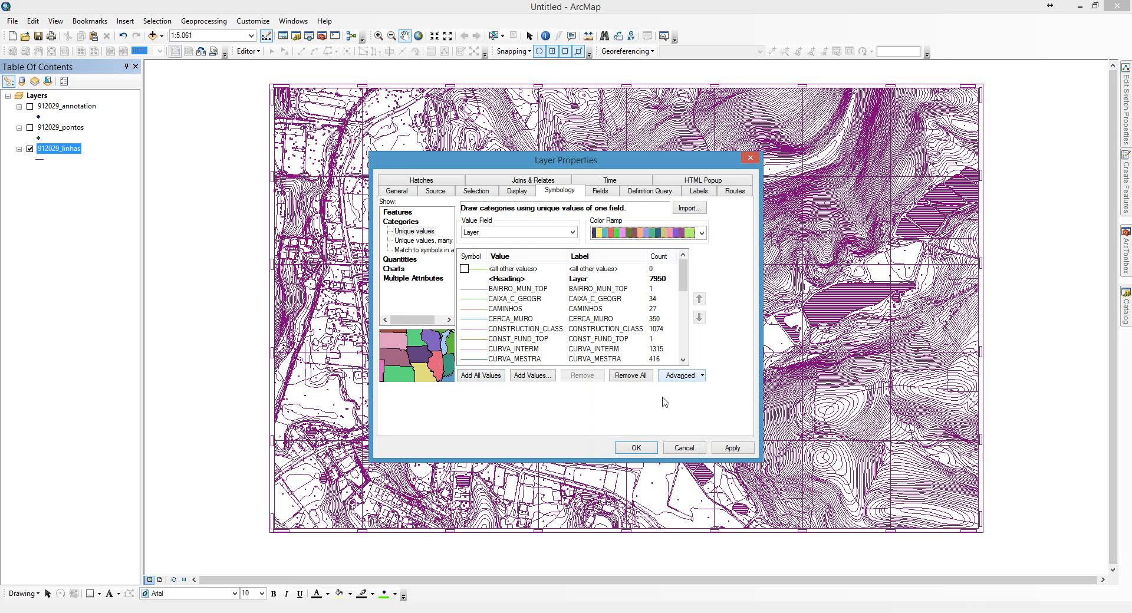
click(638, 448)
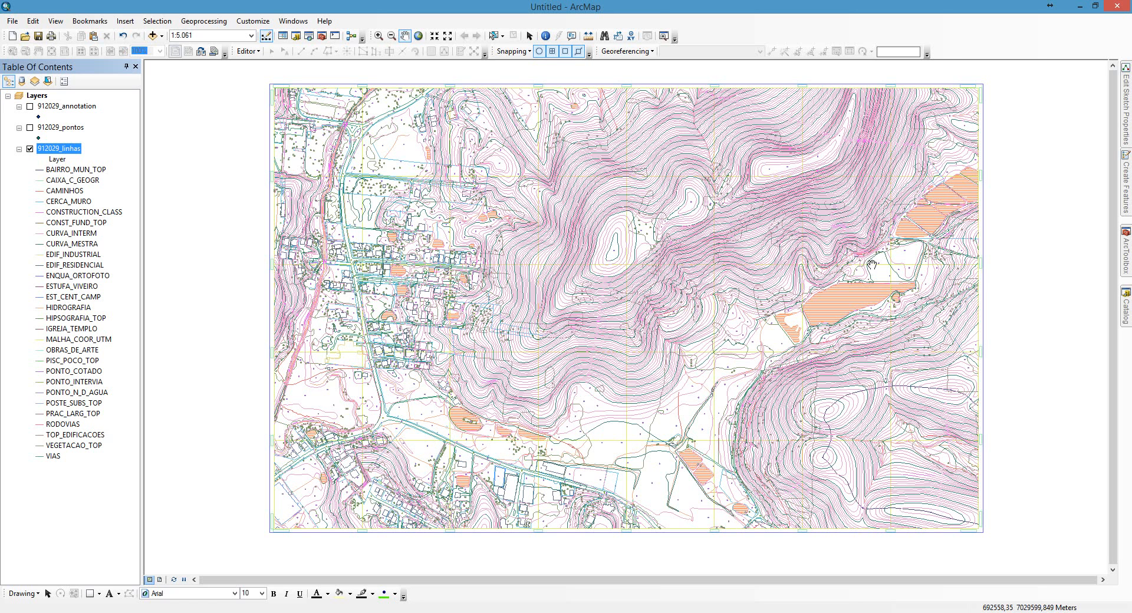
- Add the cartaenchenteblumenau6a15m.shp flood shapefile from the geoarq20151 folder to the map
click(1123, 301)
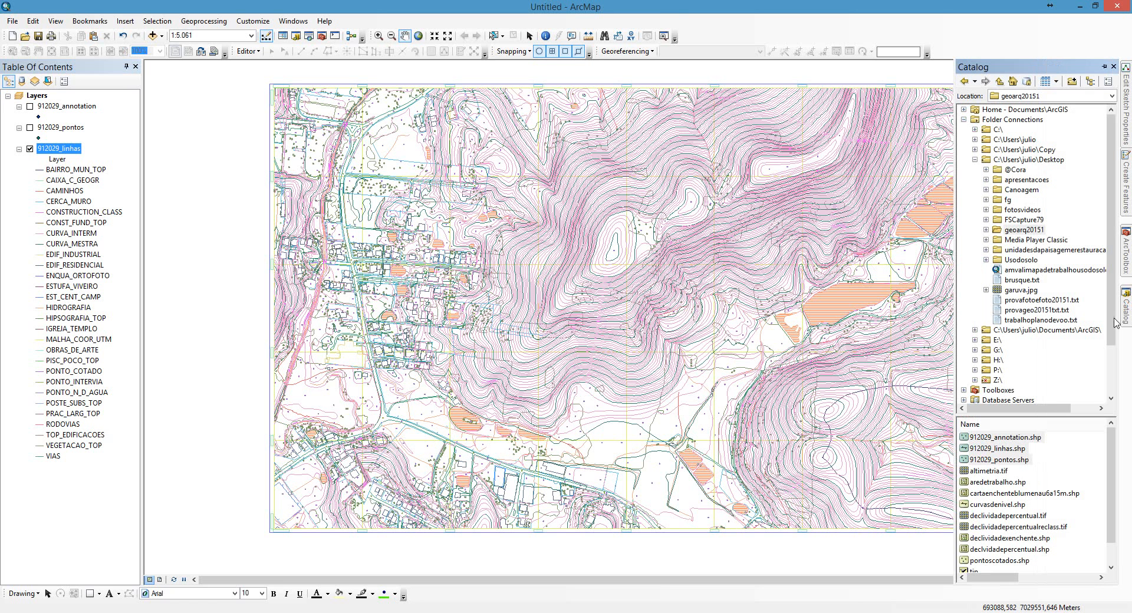
click(1014, 493)
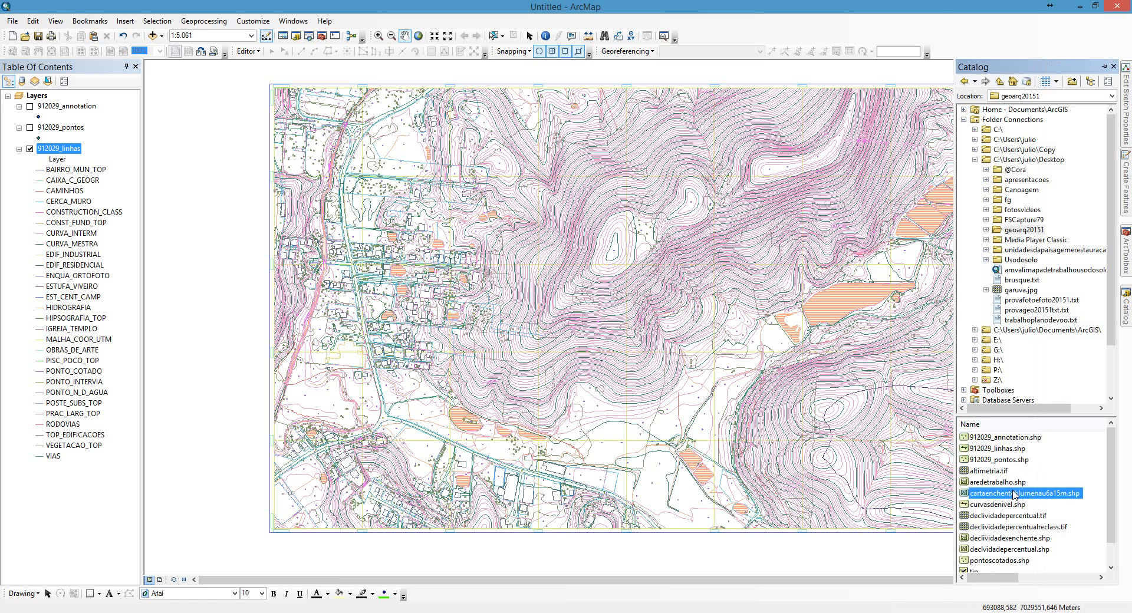
drag(1013, 493, 917, 541)
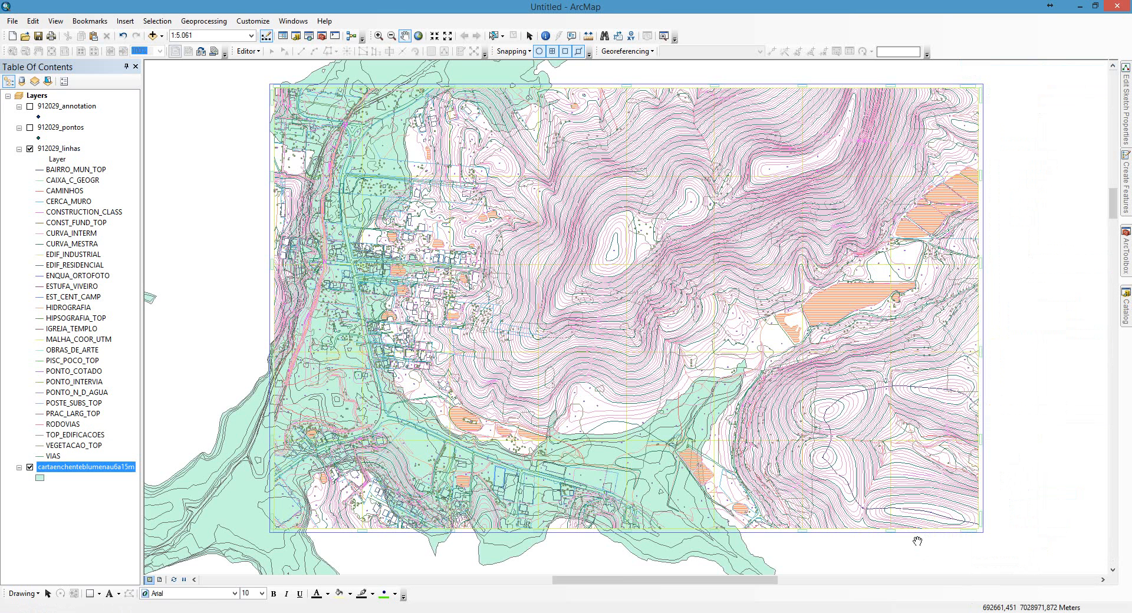
- Categorize the cartaenchenteblumenau6a15m layer by unique values of the cotaenchen field, adding all values and excluding all other values
right_click(89, 470)
click(101, 457)
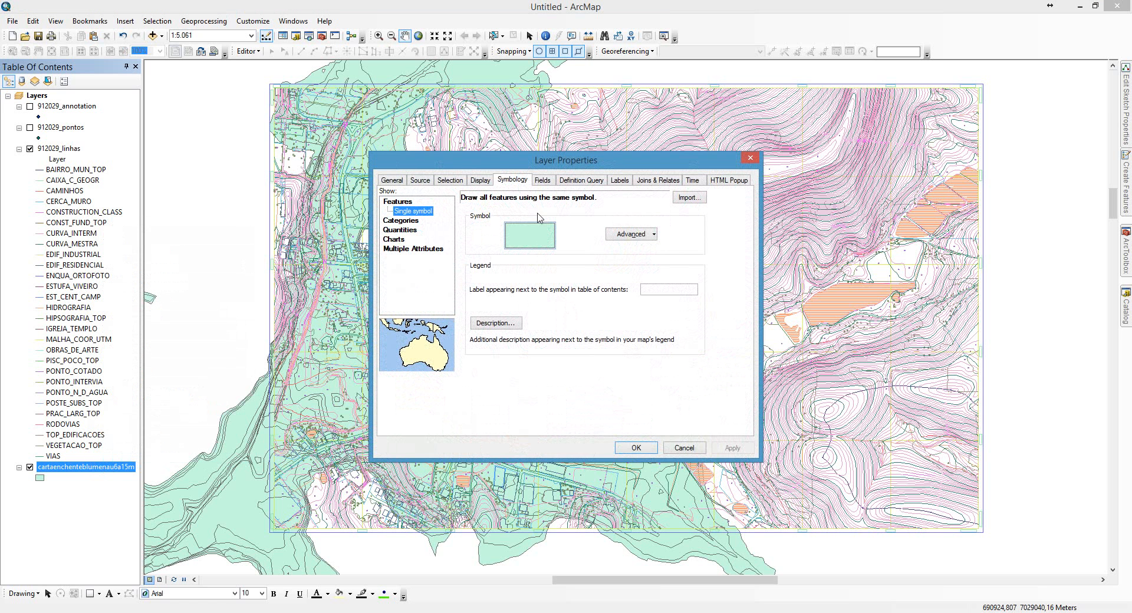
click(401, 223)
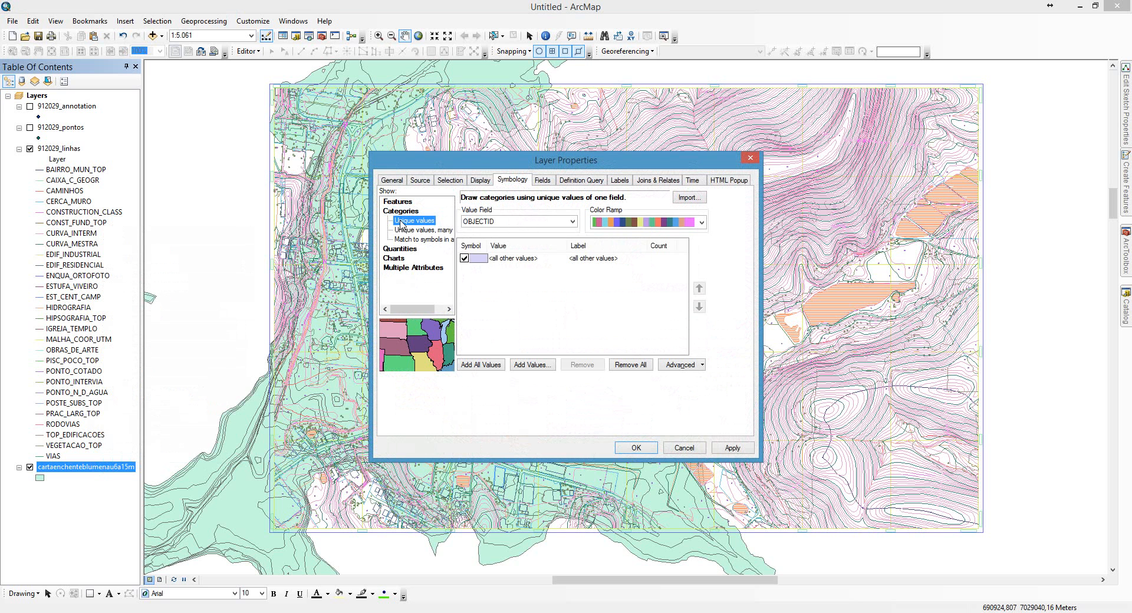
click(471, 222)
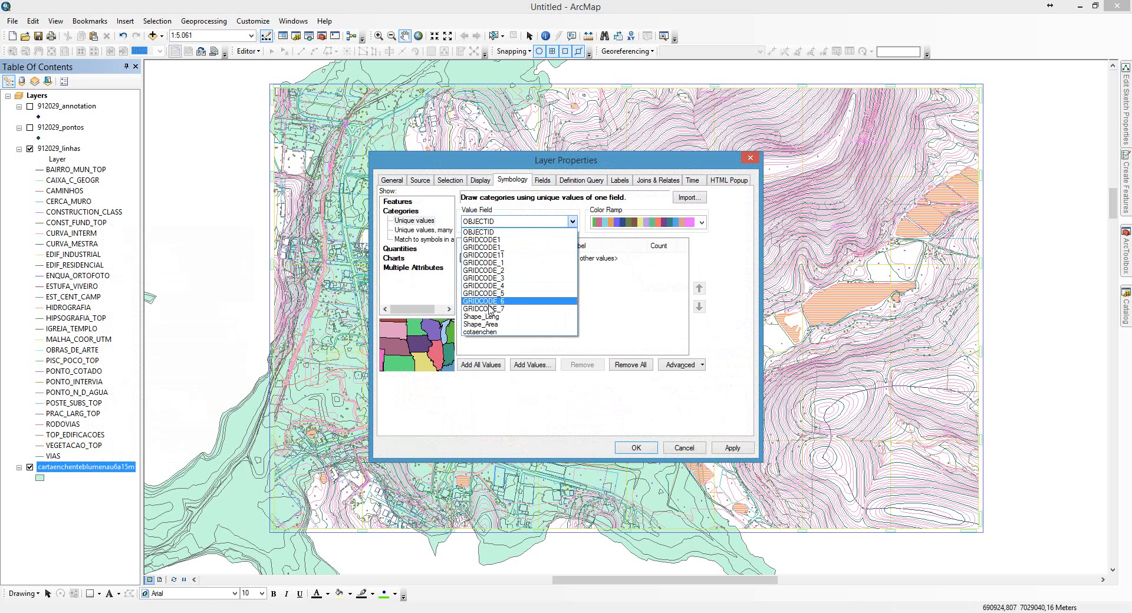
click(485, 333)
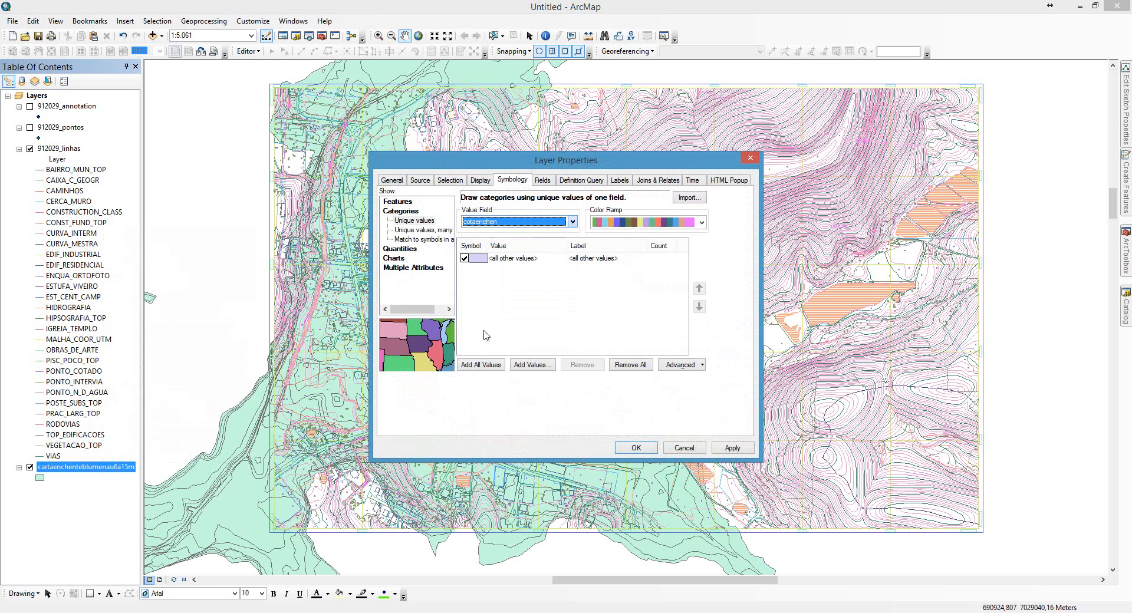
click(464, 259)
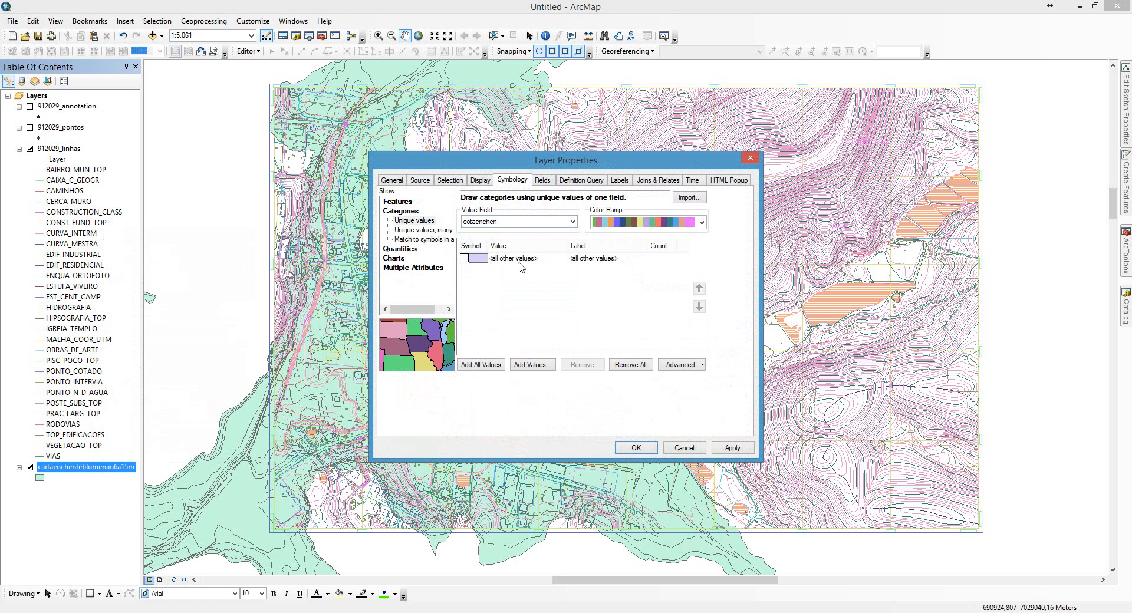
click(479, 367)
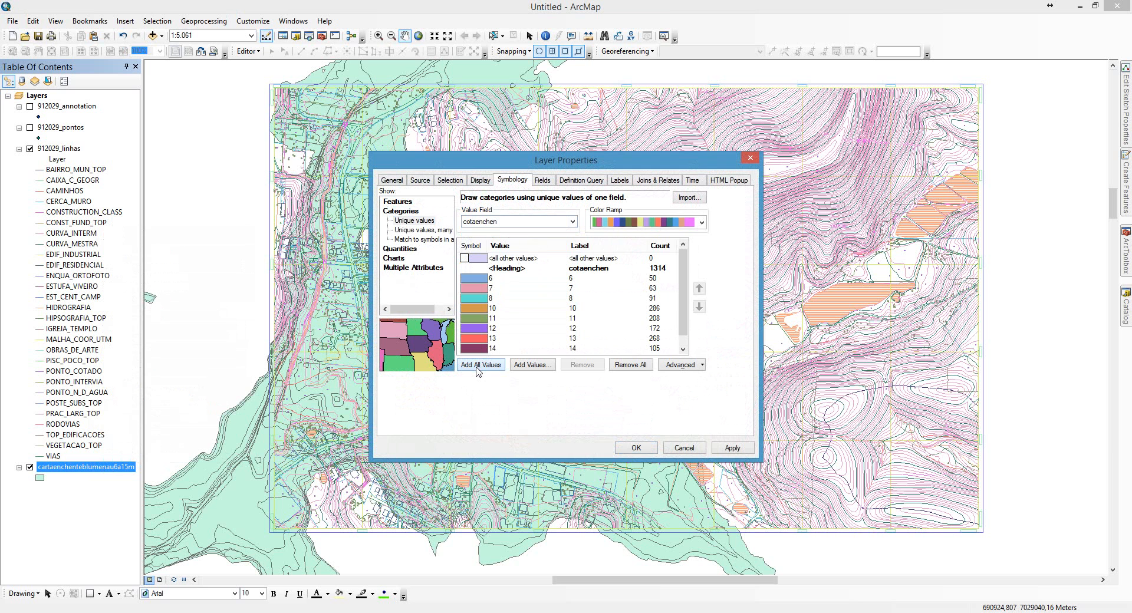
- Set the flood layer's transparency to 50% and apply its layer properties
click(478, 181)
double_click(479, 205)
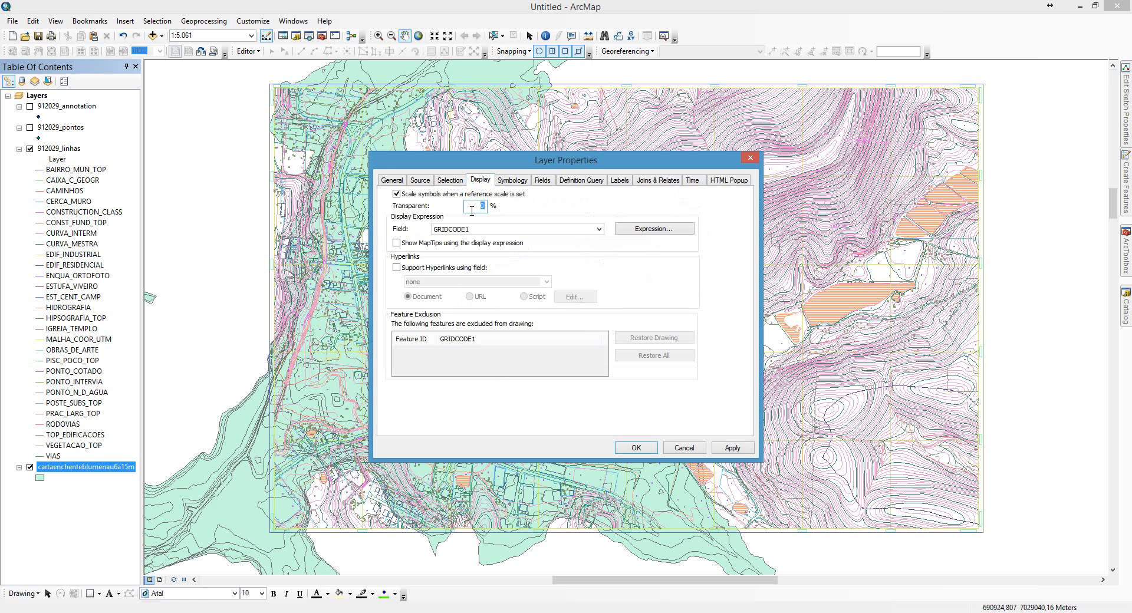
text(50)
click(634, 446)
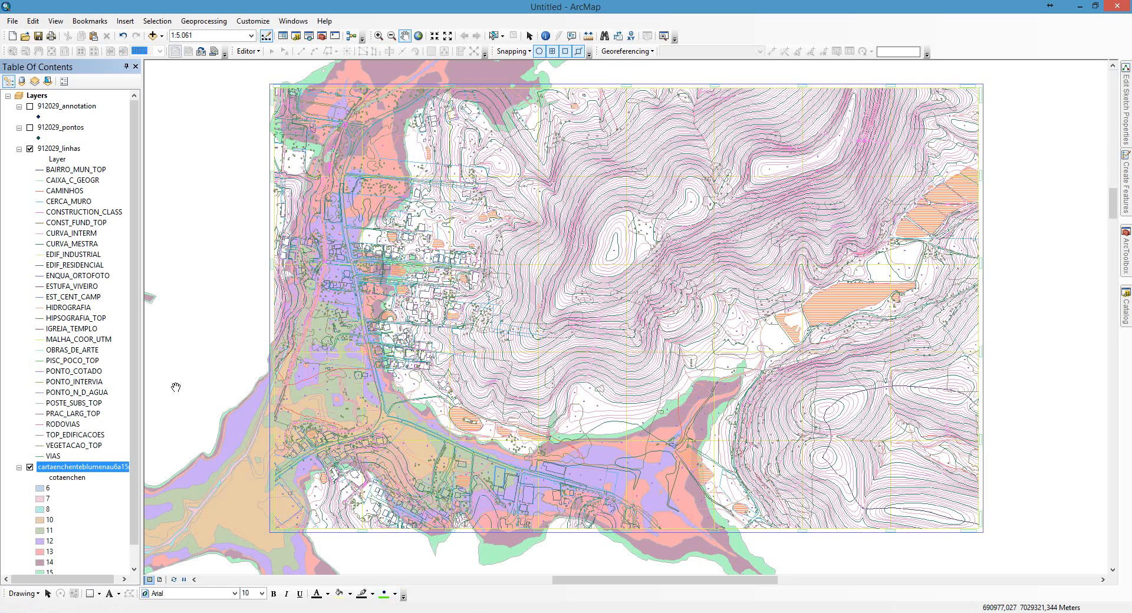
- Turn on labels for the flood layer, using cotaenchen as the label field
right_click(62, 469)
click(74, 459)
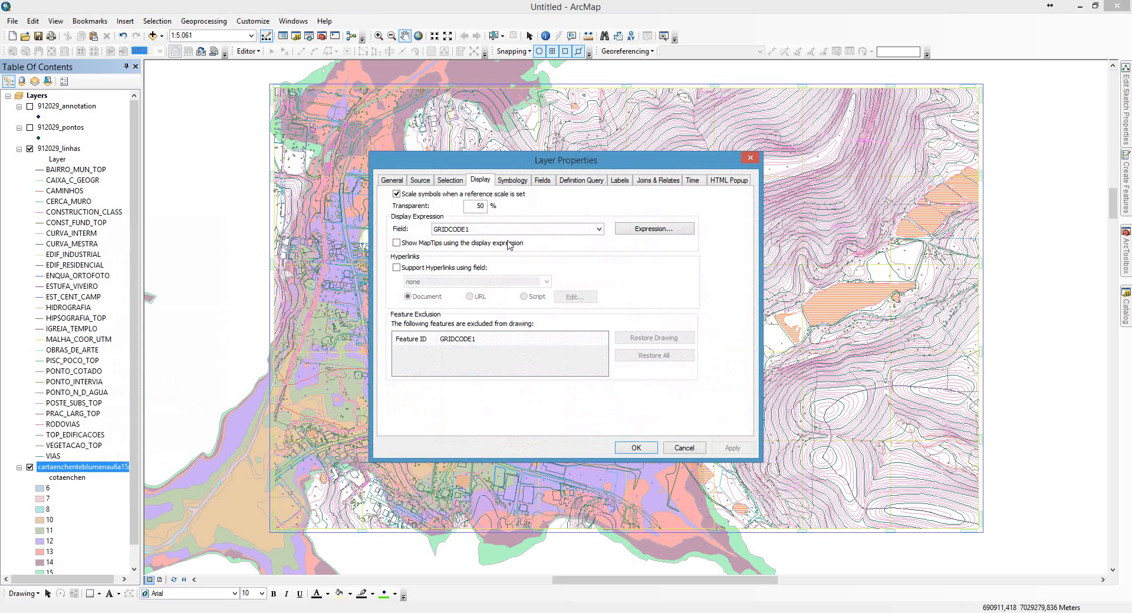
click(624, 181)
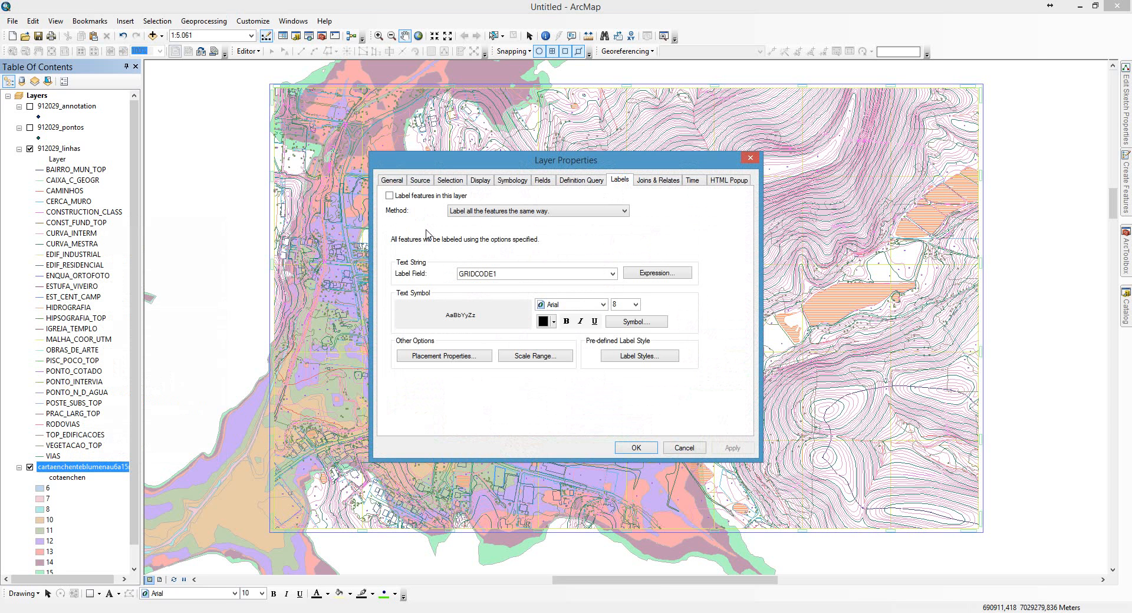
click(390, 195)
click(472, 279)
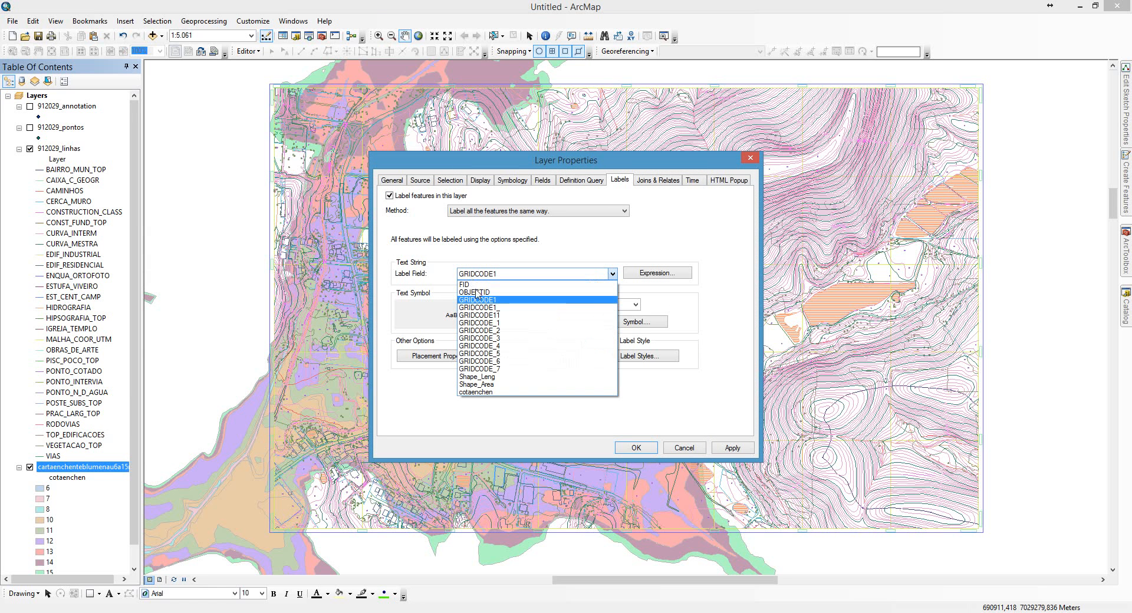
click(474, 393)
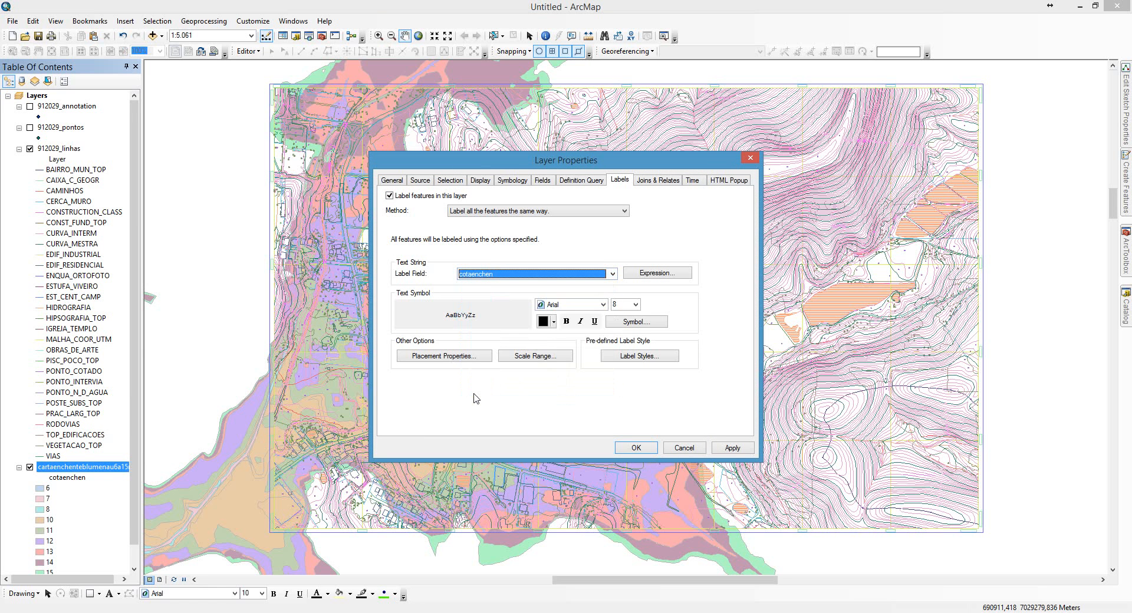
click(620, 449)
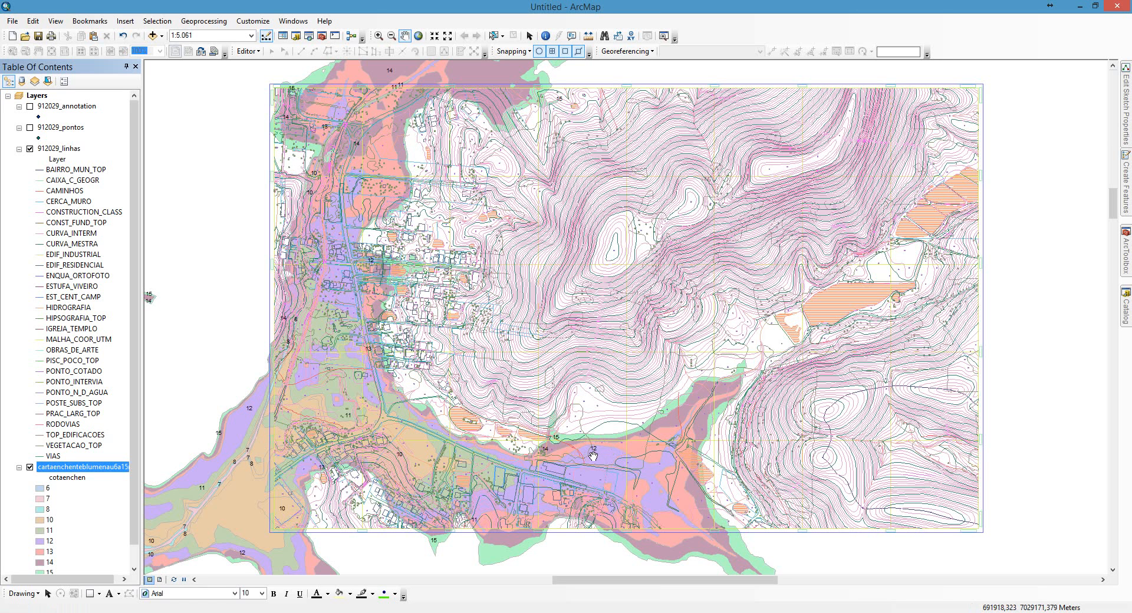
- Save the map document as trabalhofinal.mxd in the geoarq20151 folder on the desktop, replacing the existing file
click(38, 37)
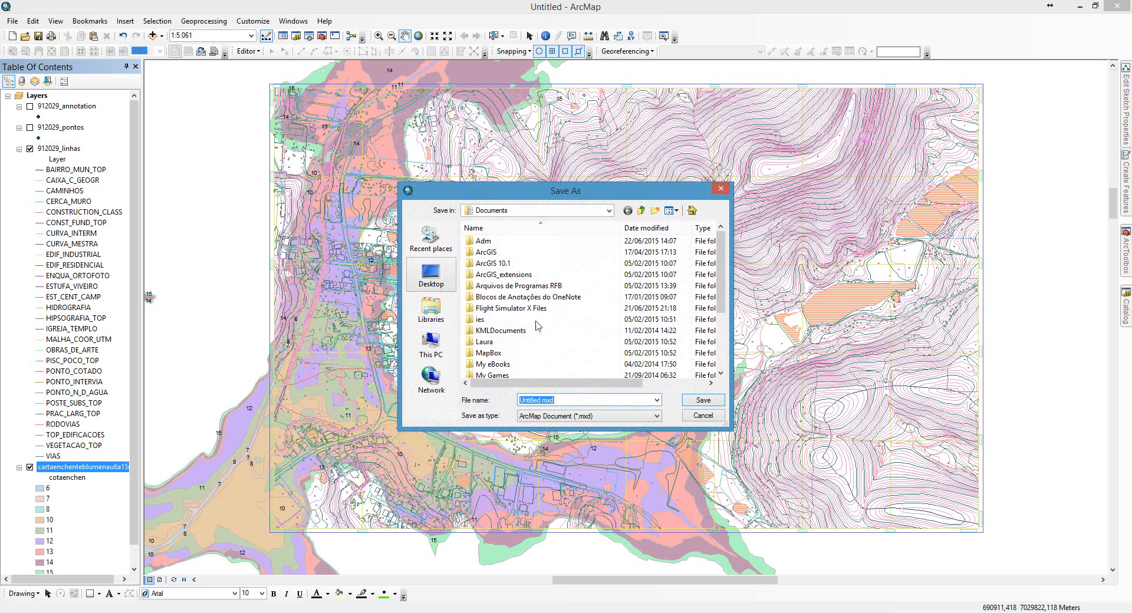
click(508, 211)
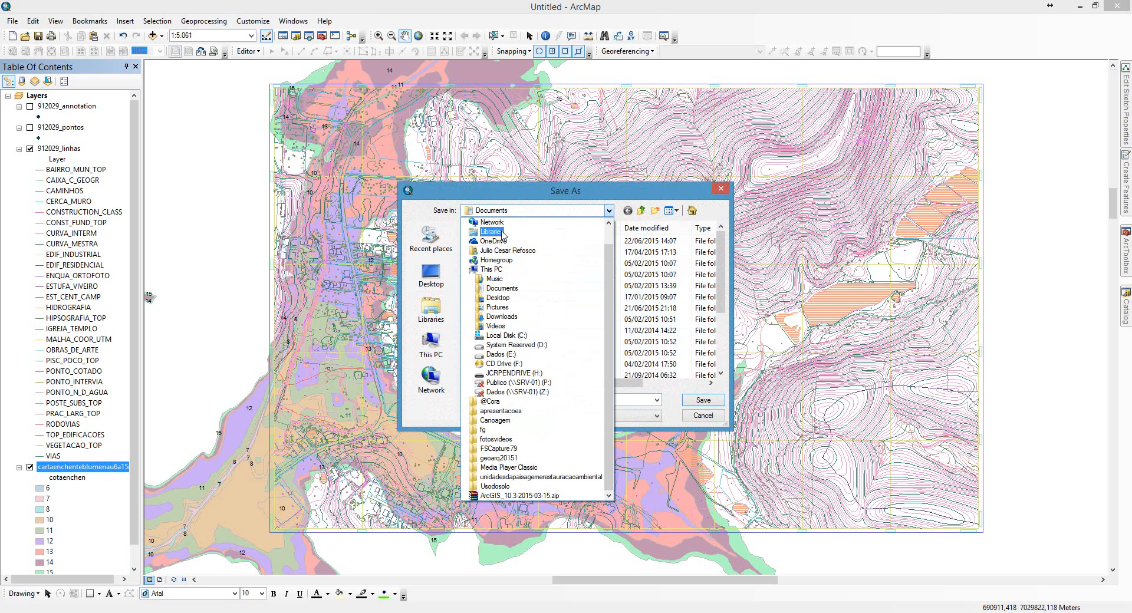
click(497, 298)
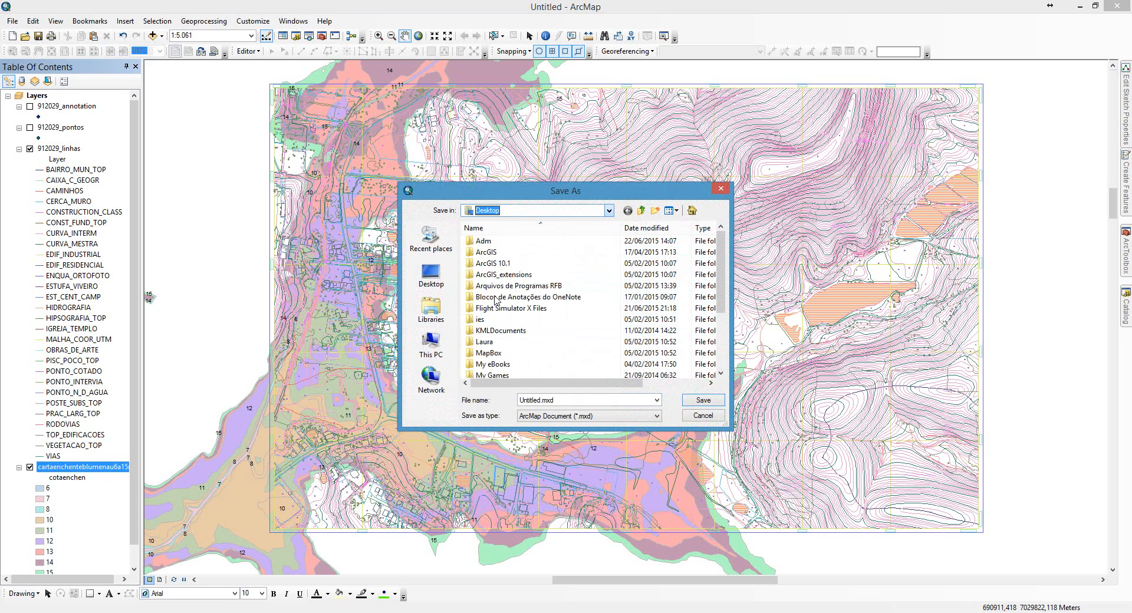
double_click(613, 349)
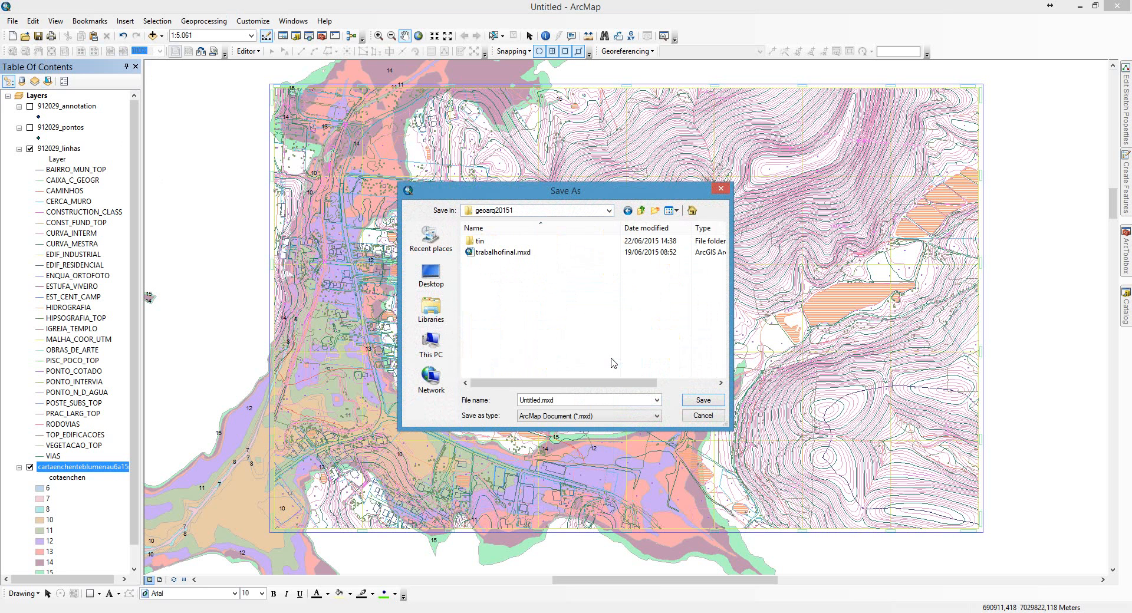
click(505, 253)
click(693, 401)
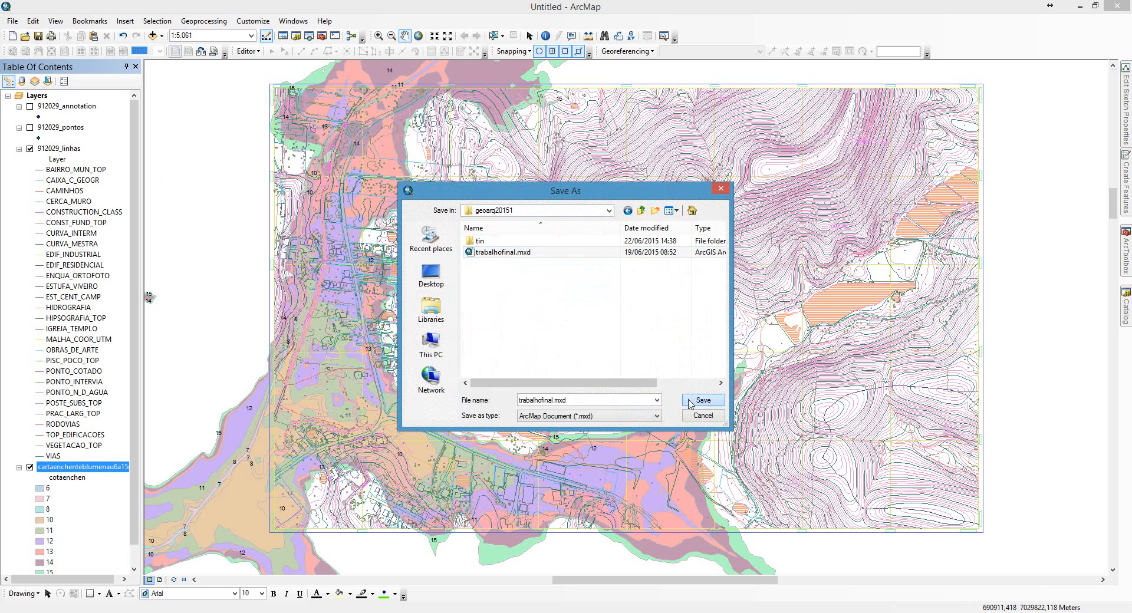
click(602, 316)
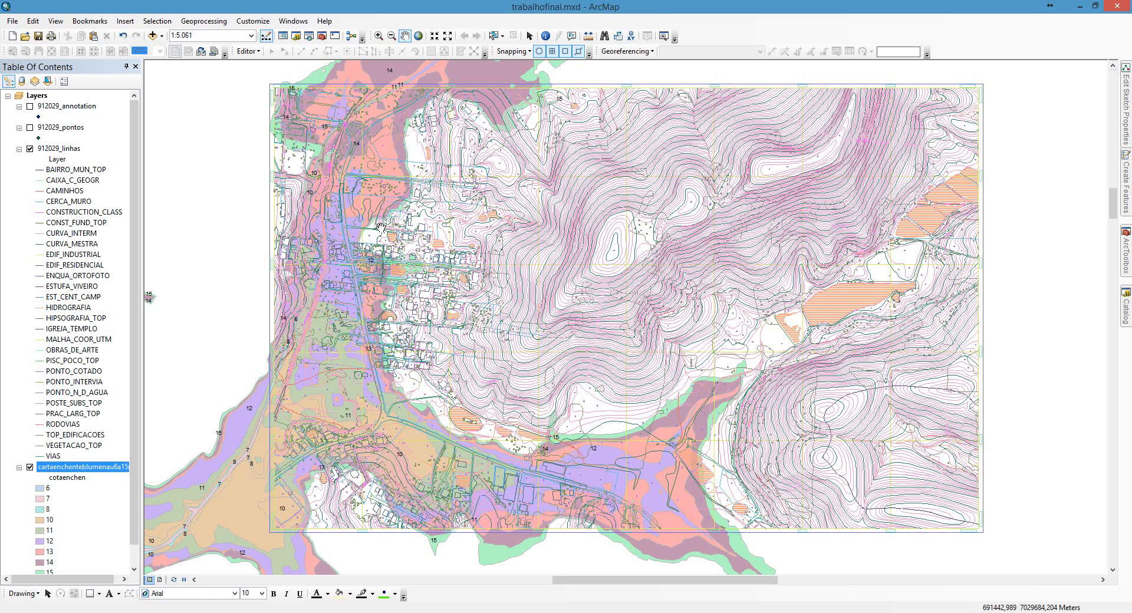
- Collapse the legends of the 912029_linhas and flood layers and hide the flood layer
click(19, 148)
click(19, 160)
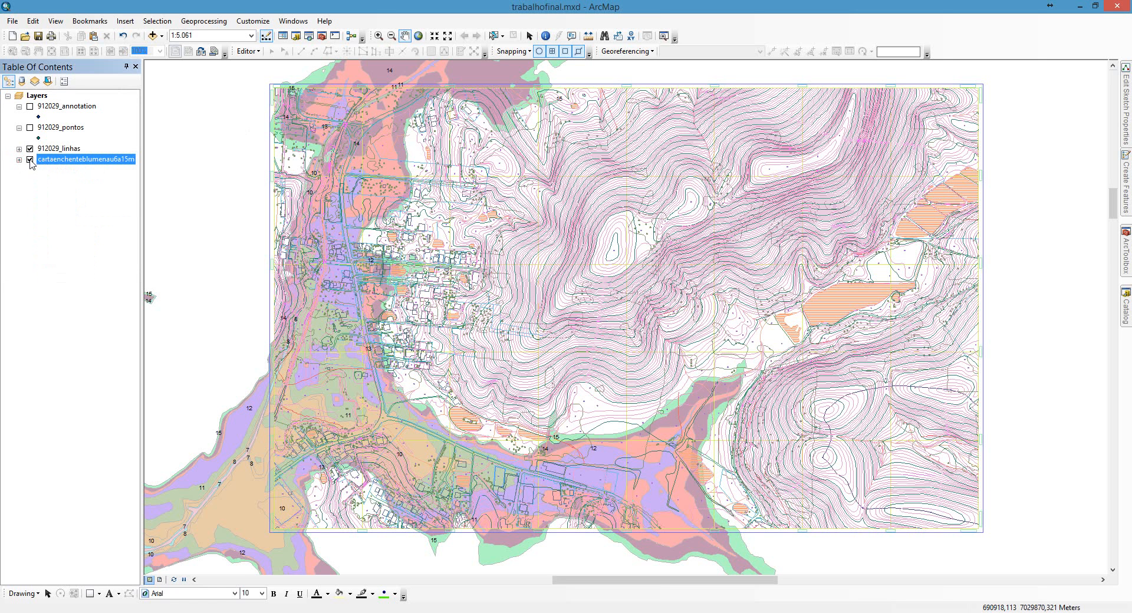
click(30, 160)
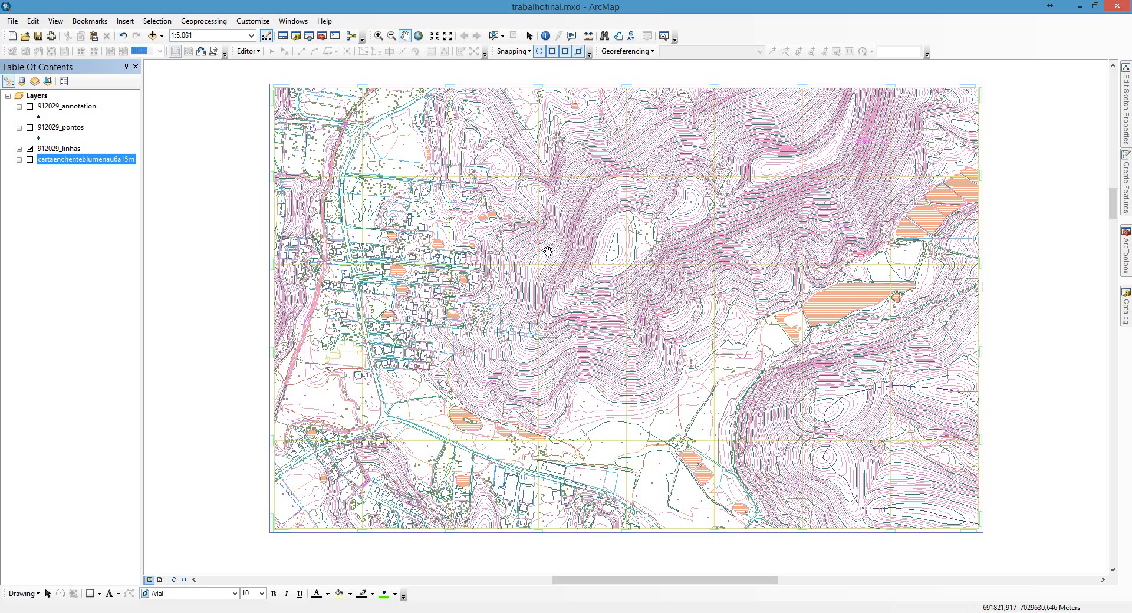
- Start a Select By Attributes query with 912029_linhas as the target layer
click(158, 23)
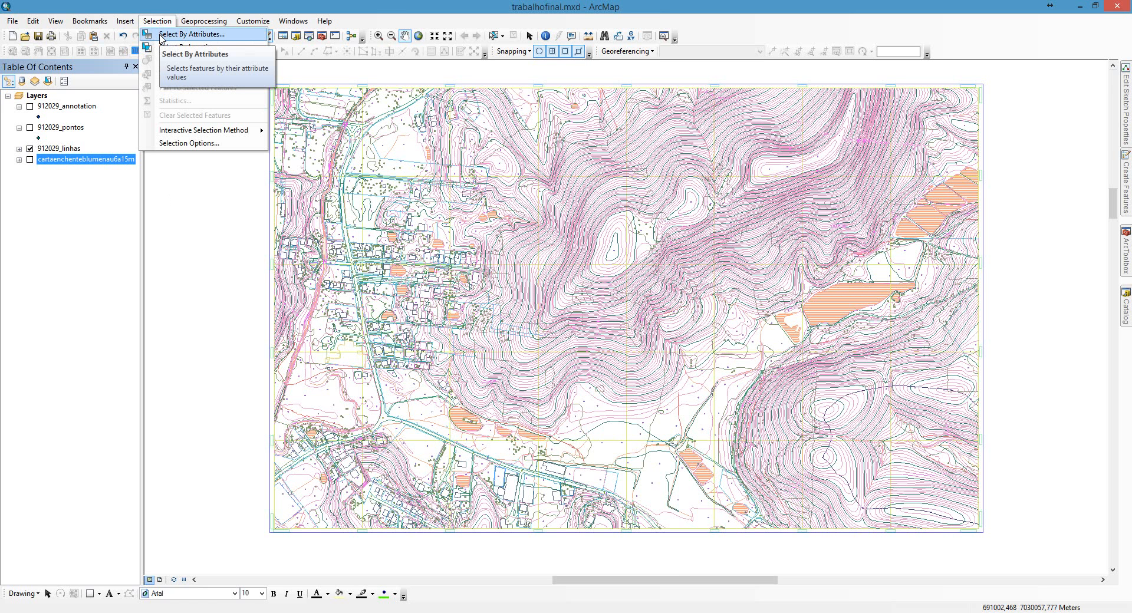
click(162, 35)
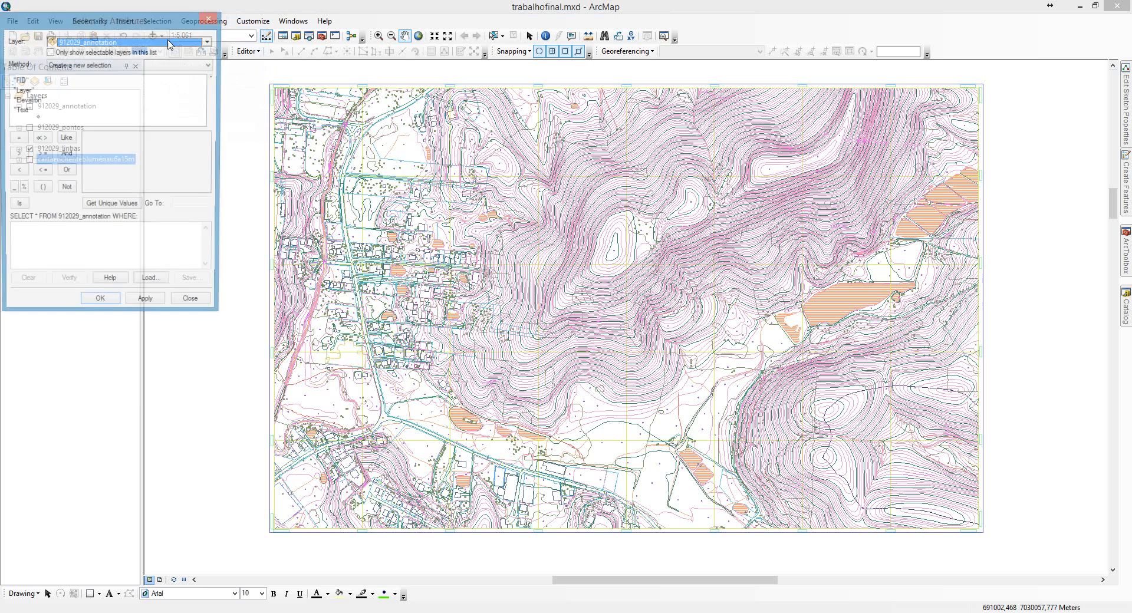
drag(148, 19, 337, 135)
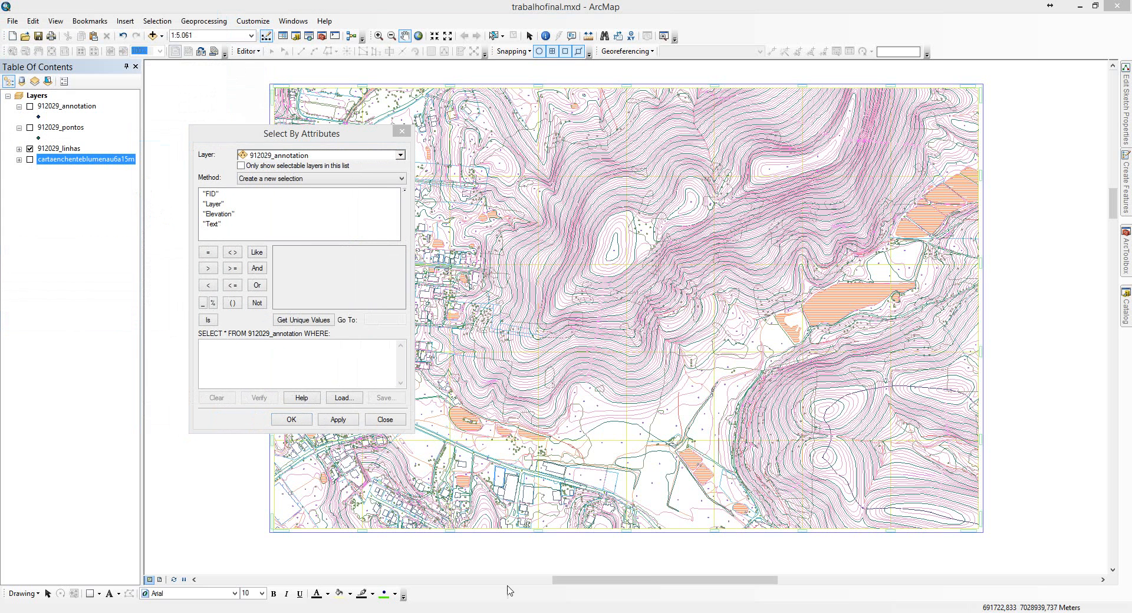
drag(288, 140, 354, 156)
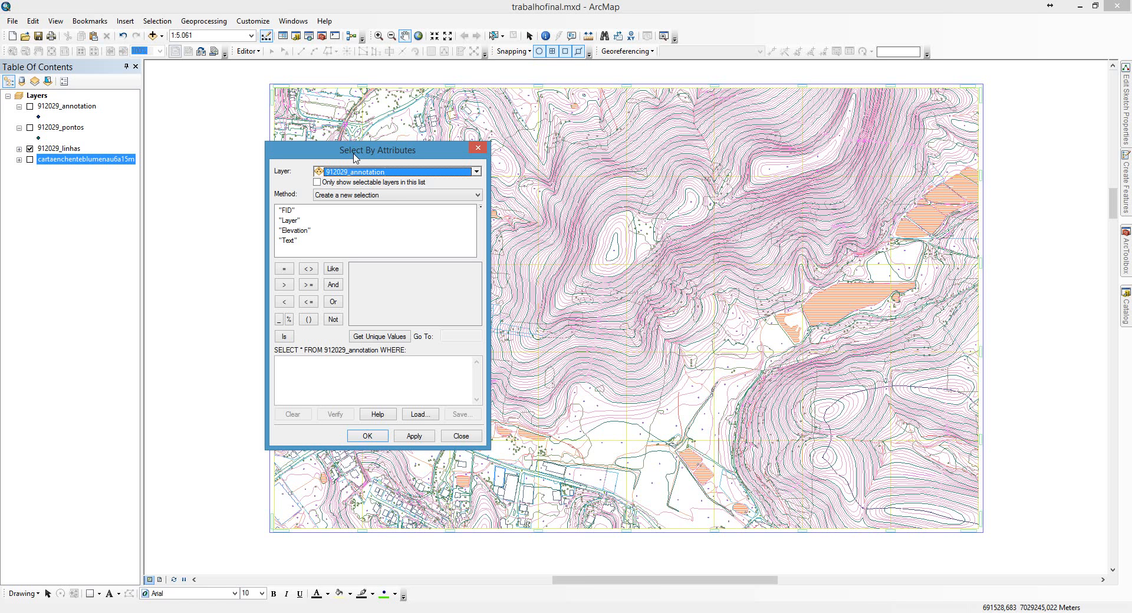
click(354, 173)
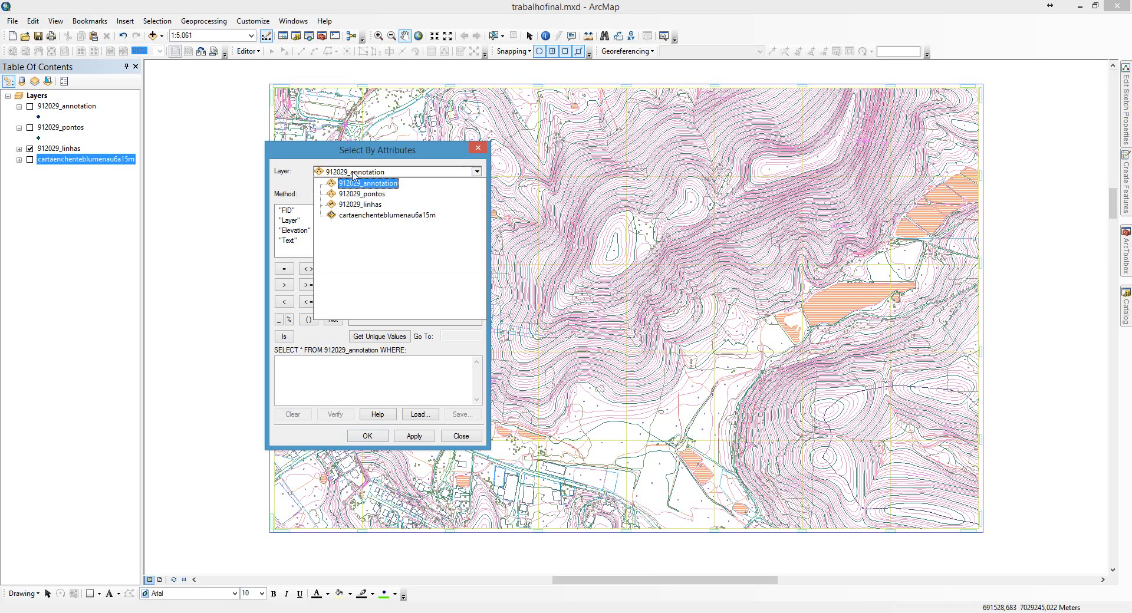
click(353, 205)
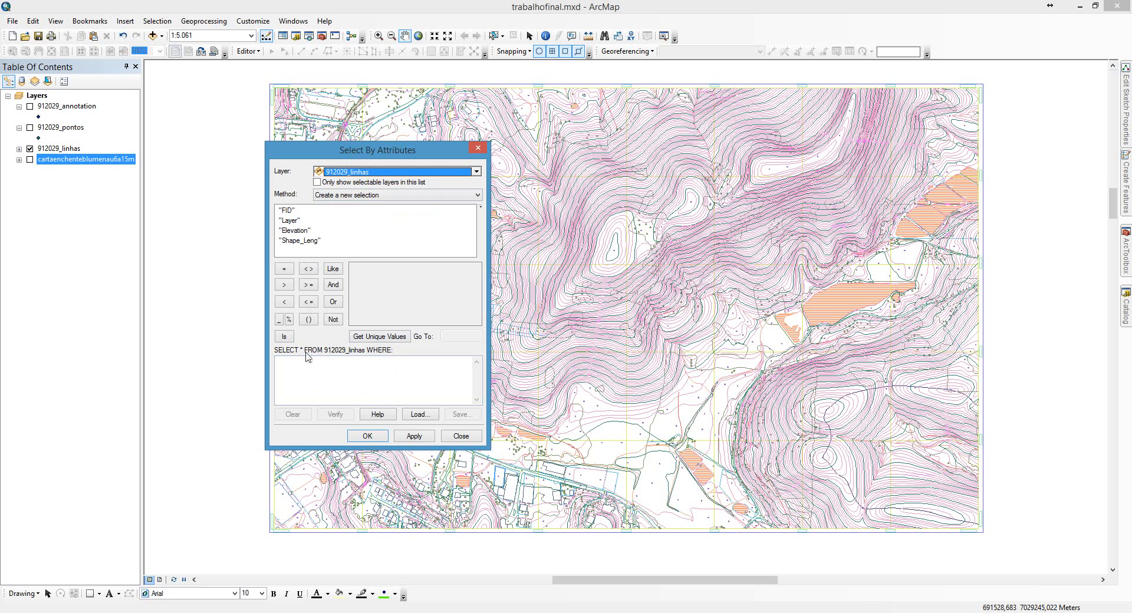
- Build the query expression "Layer" = 'CURVA_INTERM' from the Layer field's unique values
double_click(294, 222)
click(284, 269)
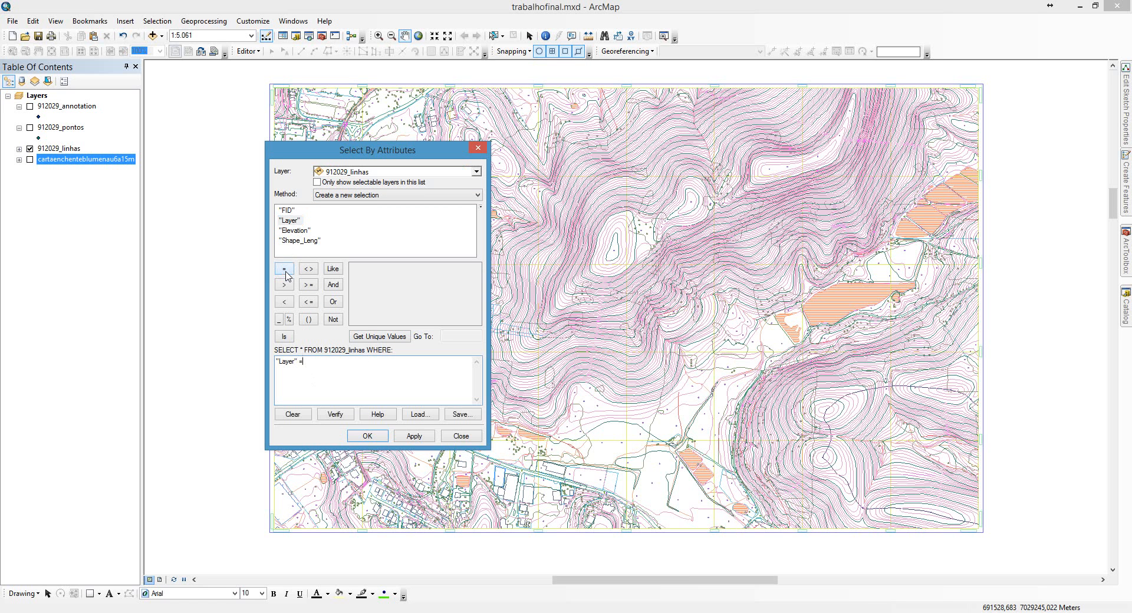
click(378, 337)
click(379, 337)
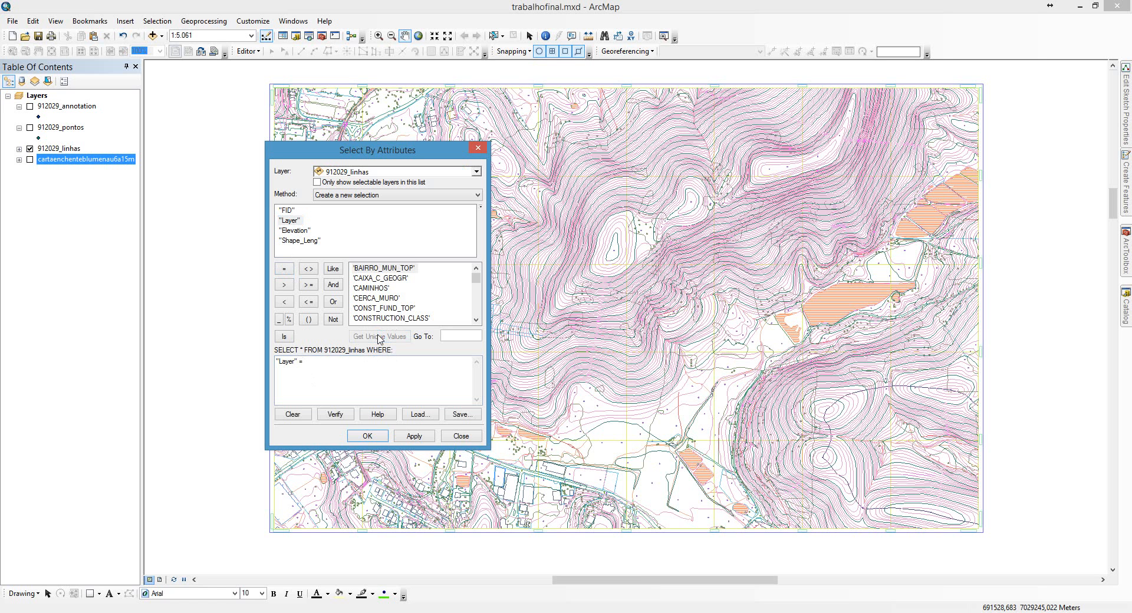
click(475, 320)
click(475, 319)
click(475, 320)
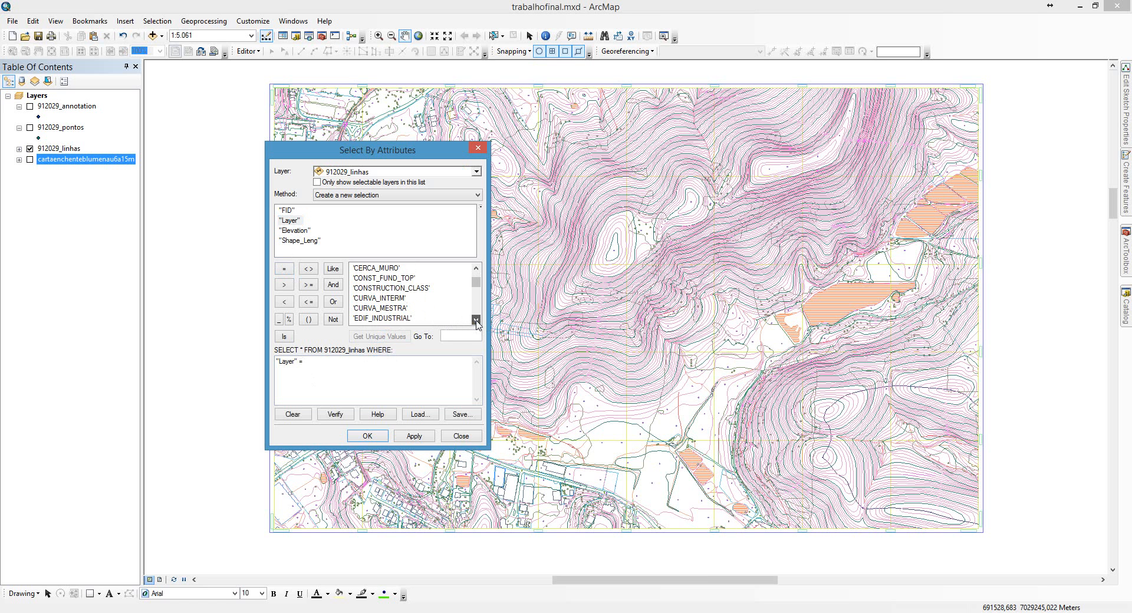
click(391, 299)
click(394, 307)
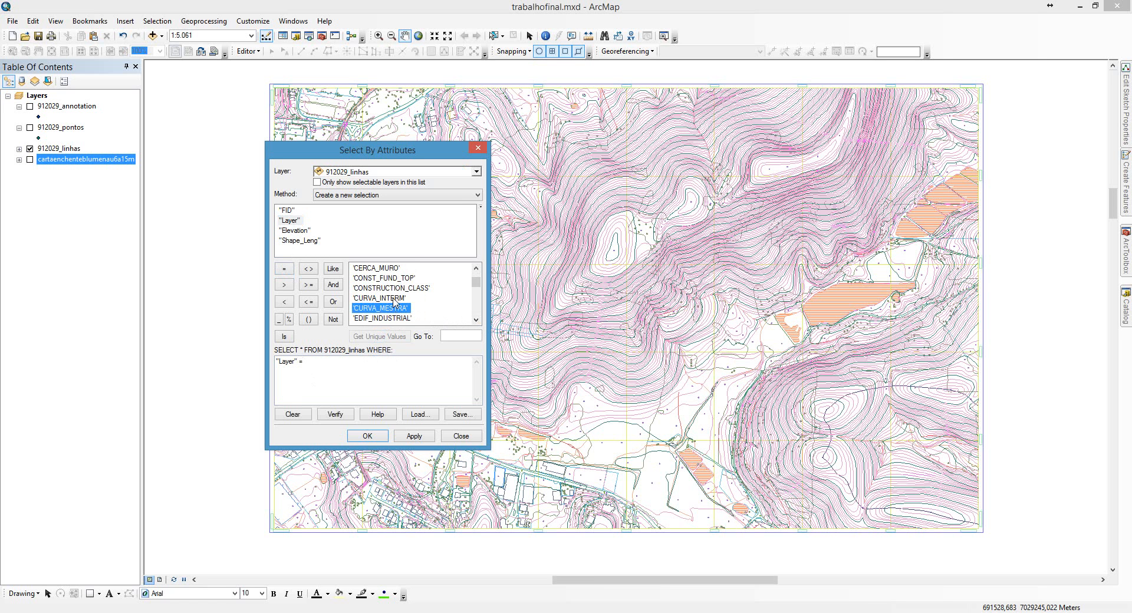
double_click(394, 301)
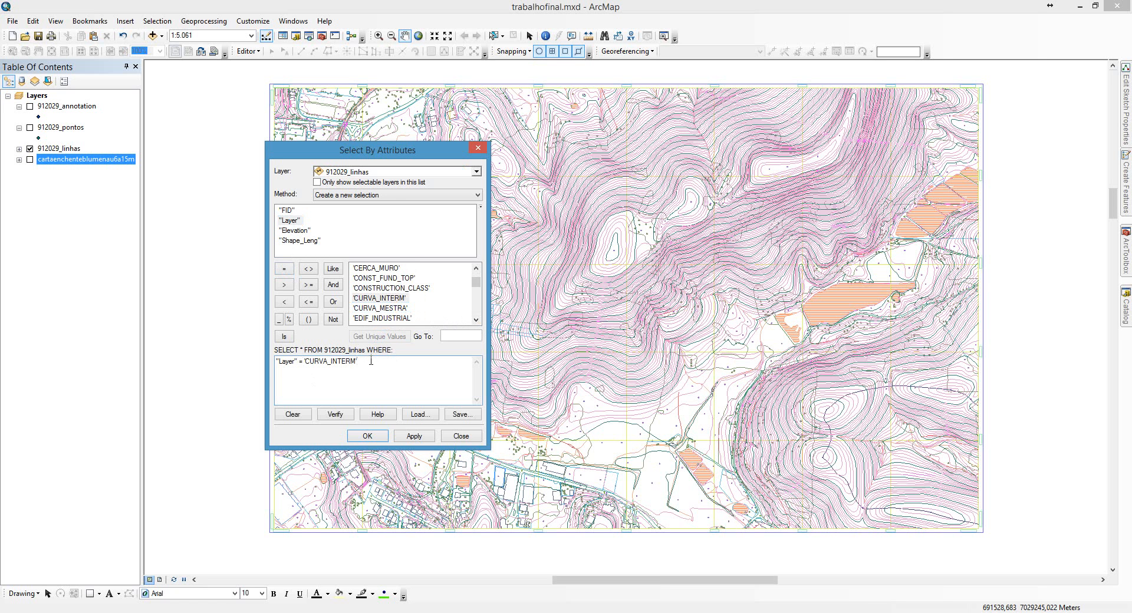
- Extend the query expression with OR "Layer" = 'CURVA_MESTRA'
drag(370, 365, 244, 363)
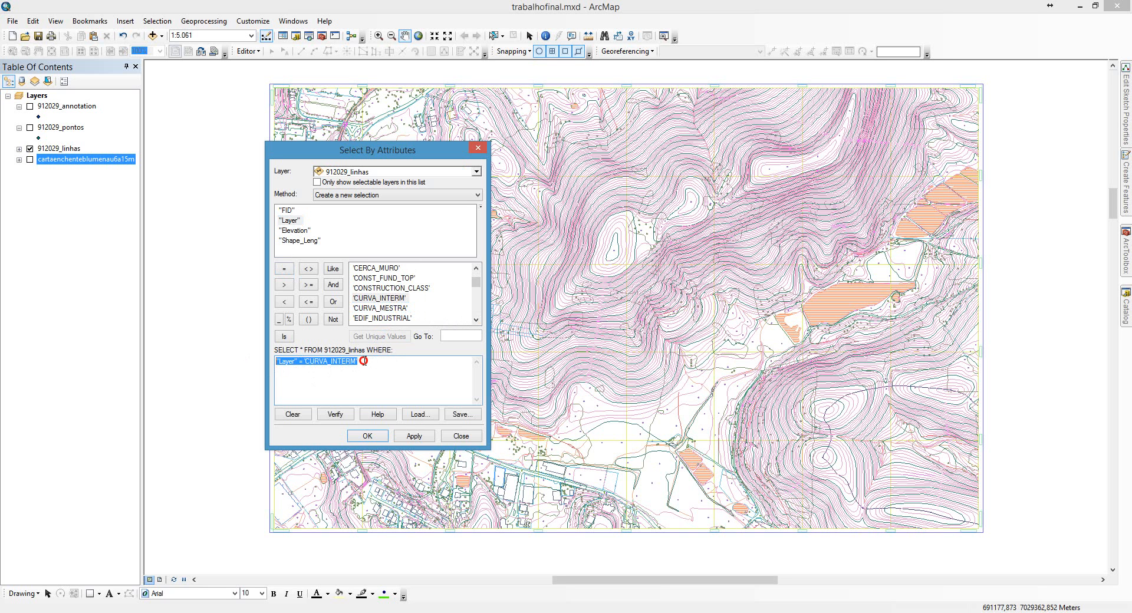
click(394, 370)
click(334, 303)
double_click(289, 220)
double_click(370, 309)
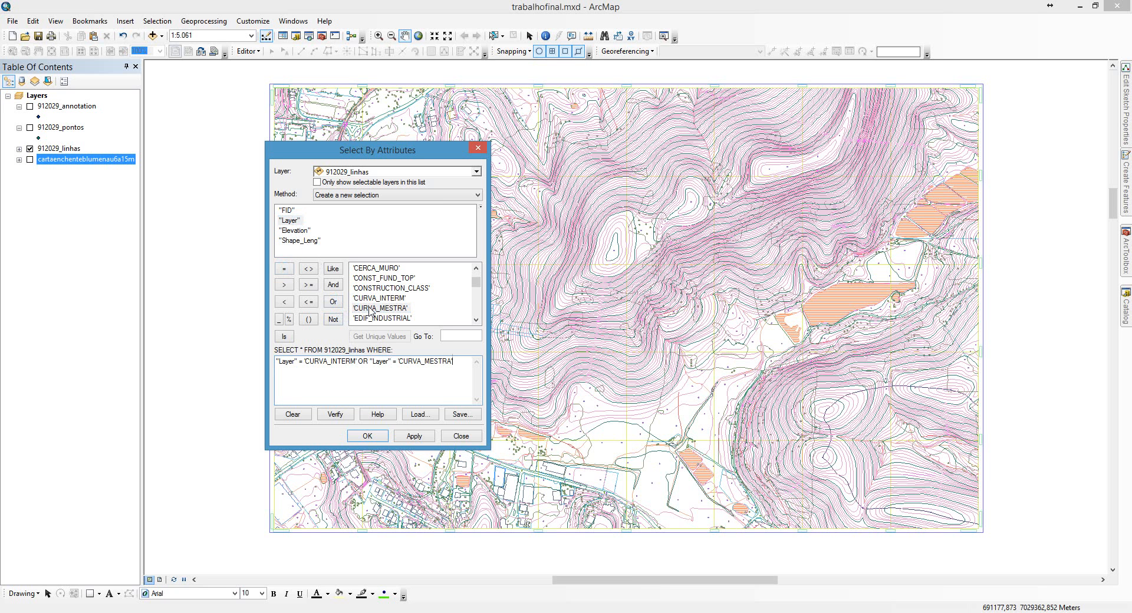
drag(461, 363, 263, 361)
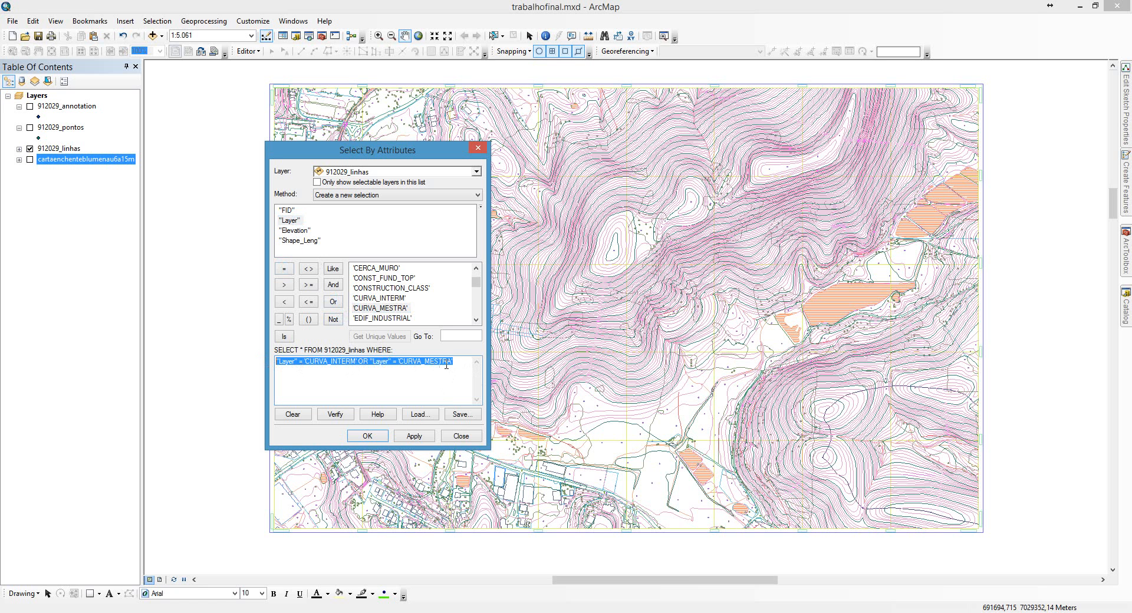
- Apply the contour query to 912029_linhas and start exporting the selected features
click(364, 436)
click(364, 437)
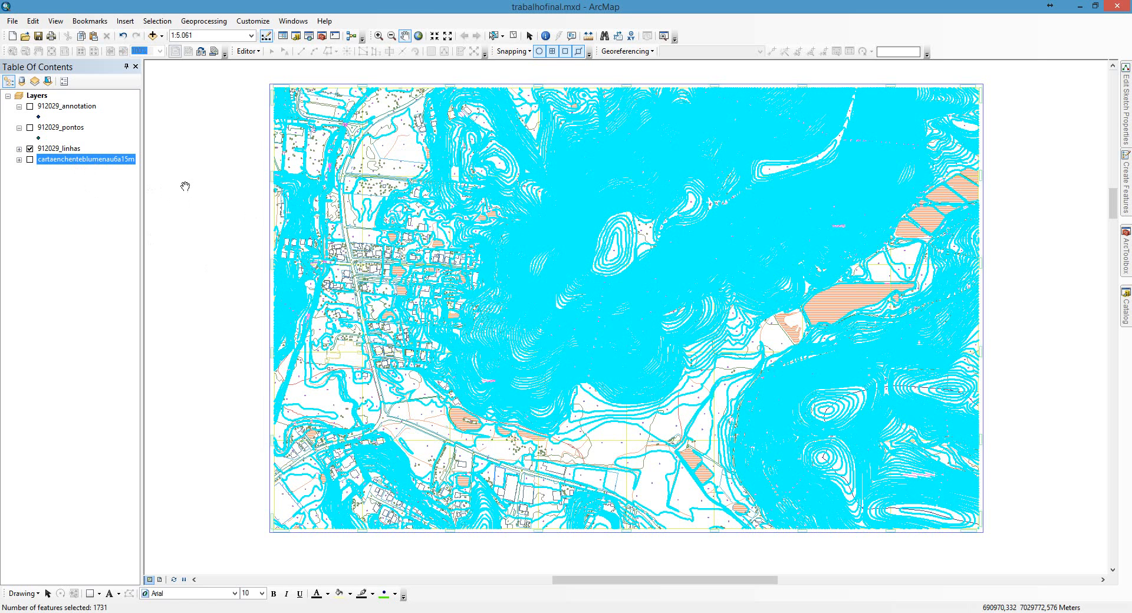
right_click(57, 149)
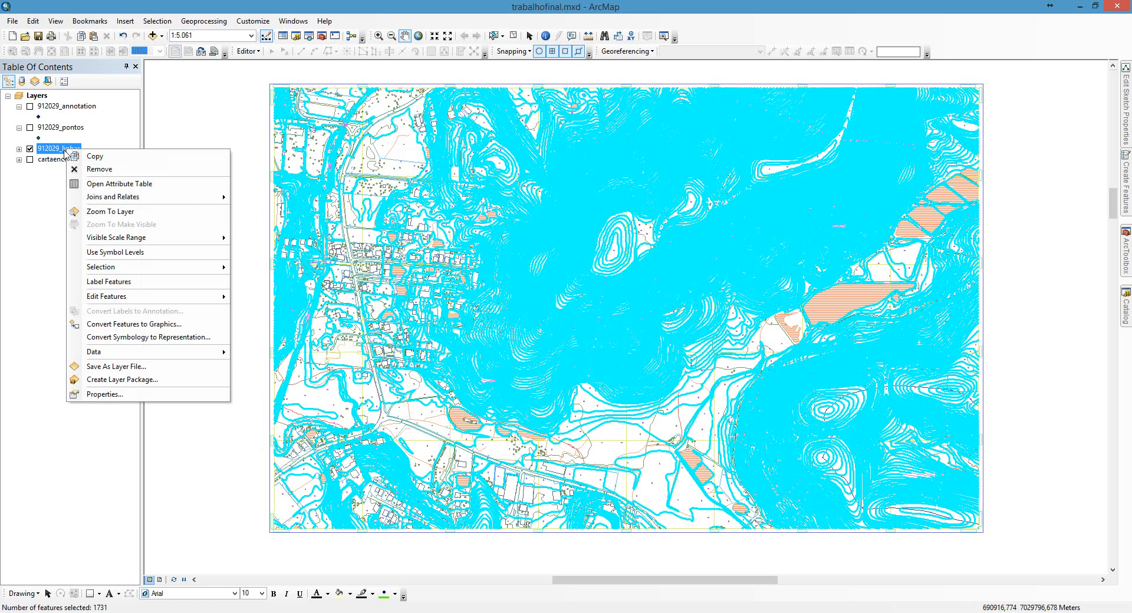
mouse_move(187, 352)
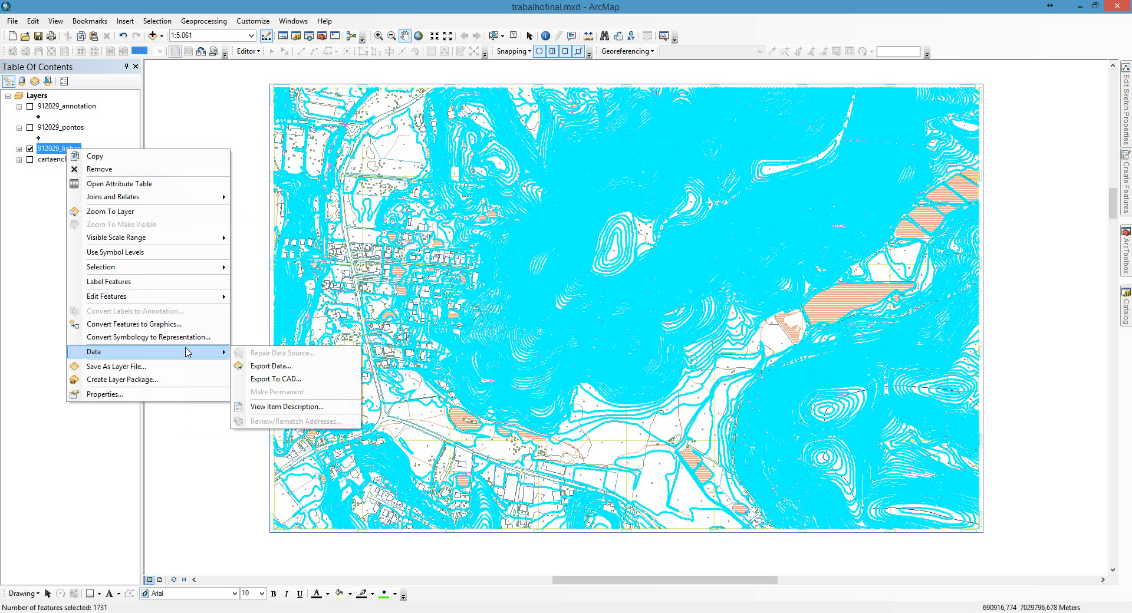
click(253, 366)
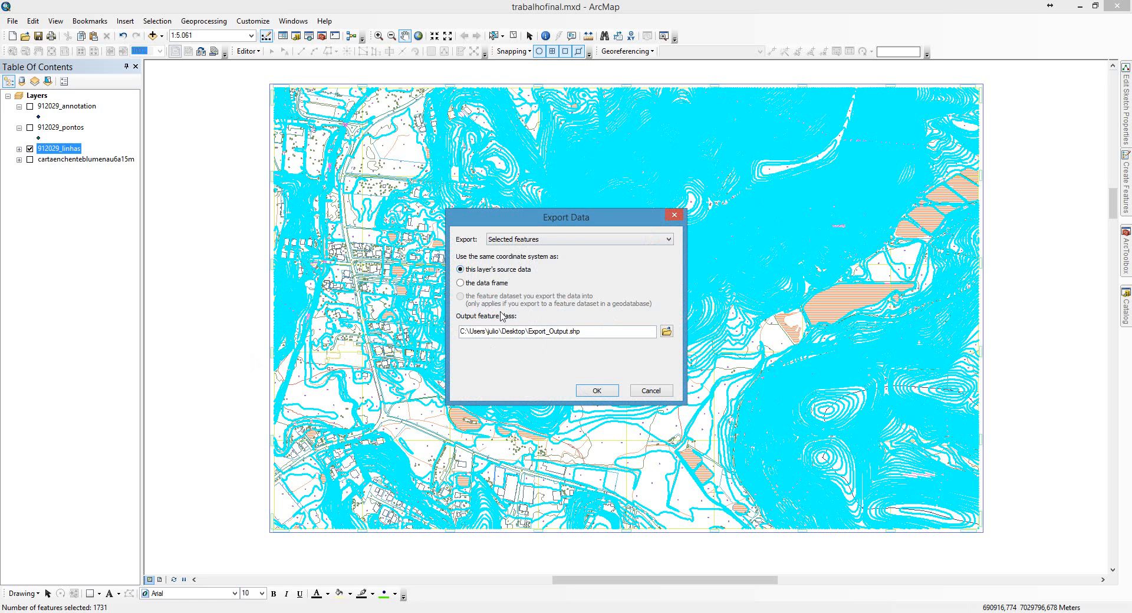
- Export the selected contours as curvasdenivel.shp in the geoarq20151 folder, replacing the existing file, and add the result to the map
click(662, 333)
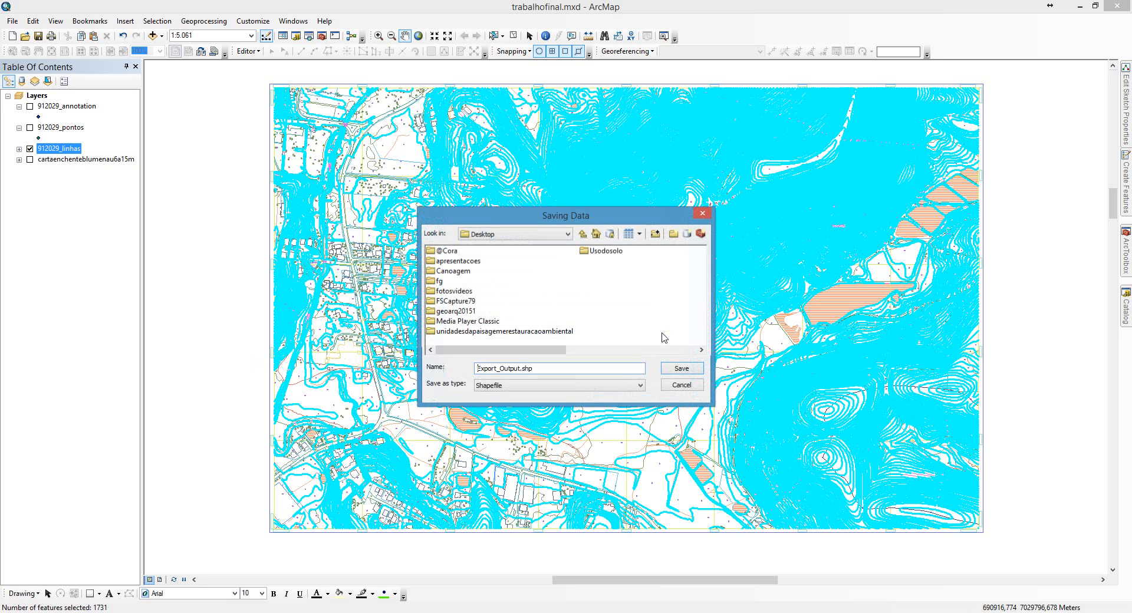
double_click(465, 311)
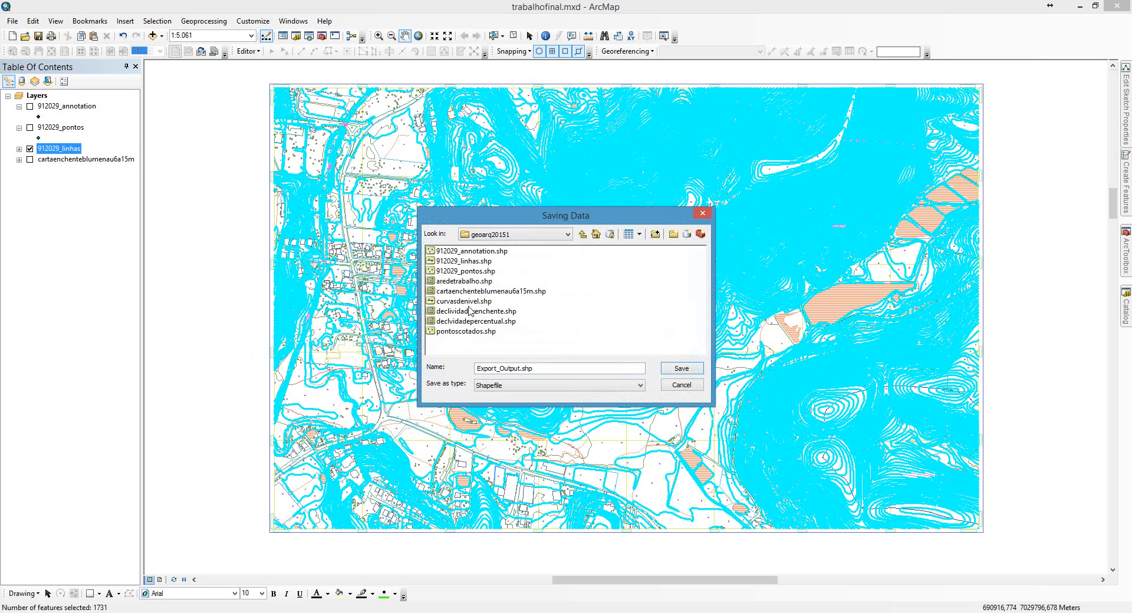
click(469, 301)
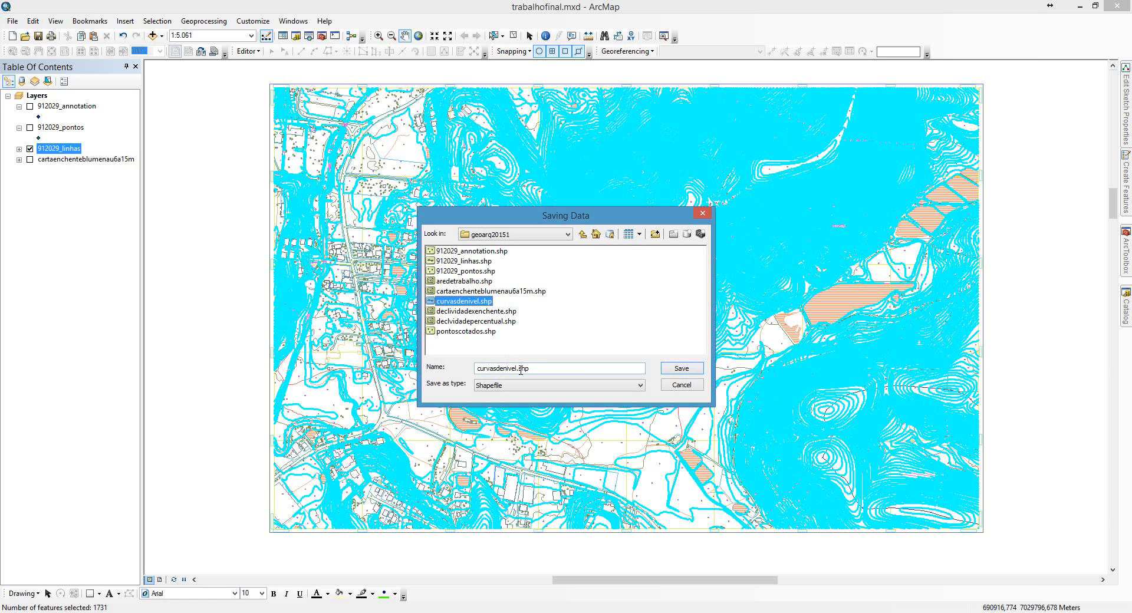
click(678, 369)
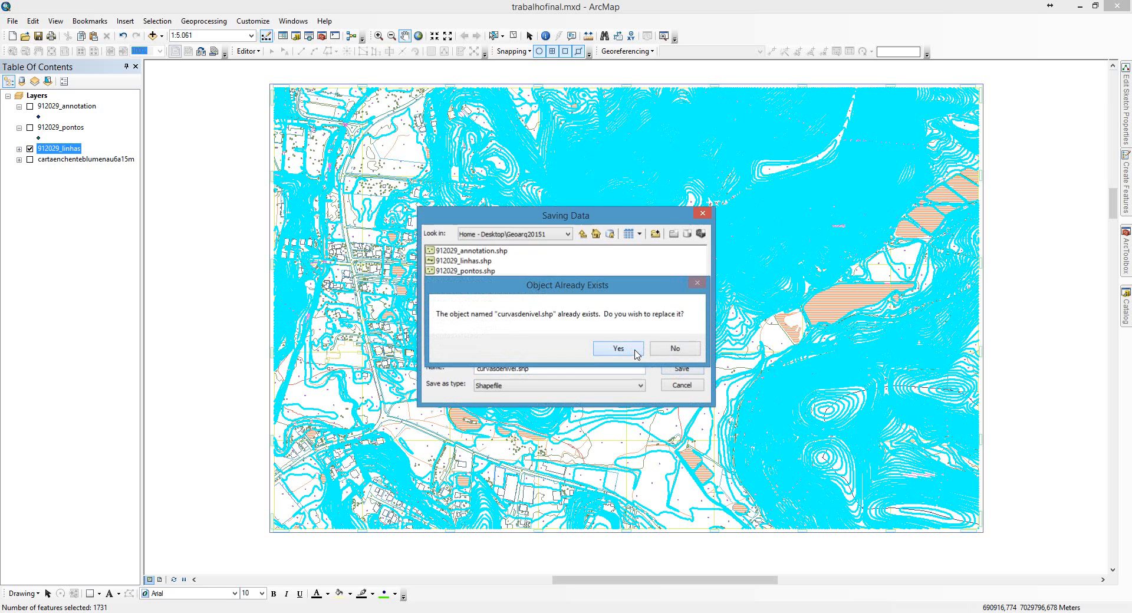
click(637, 355)
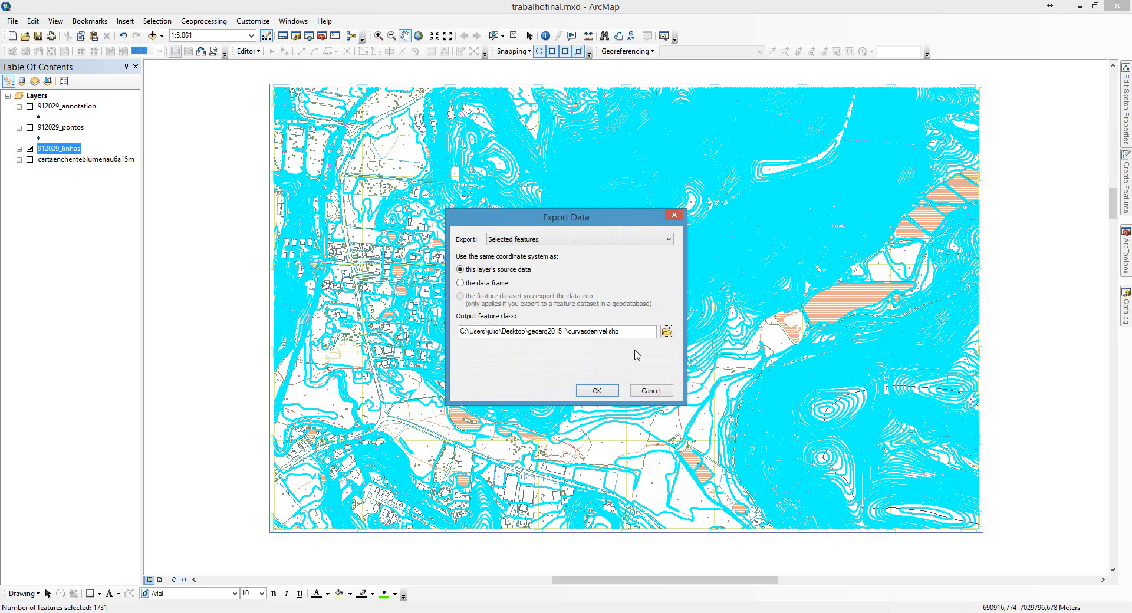
click(599, 390)
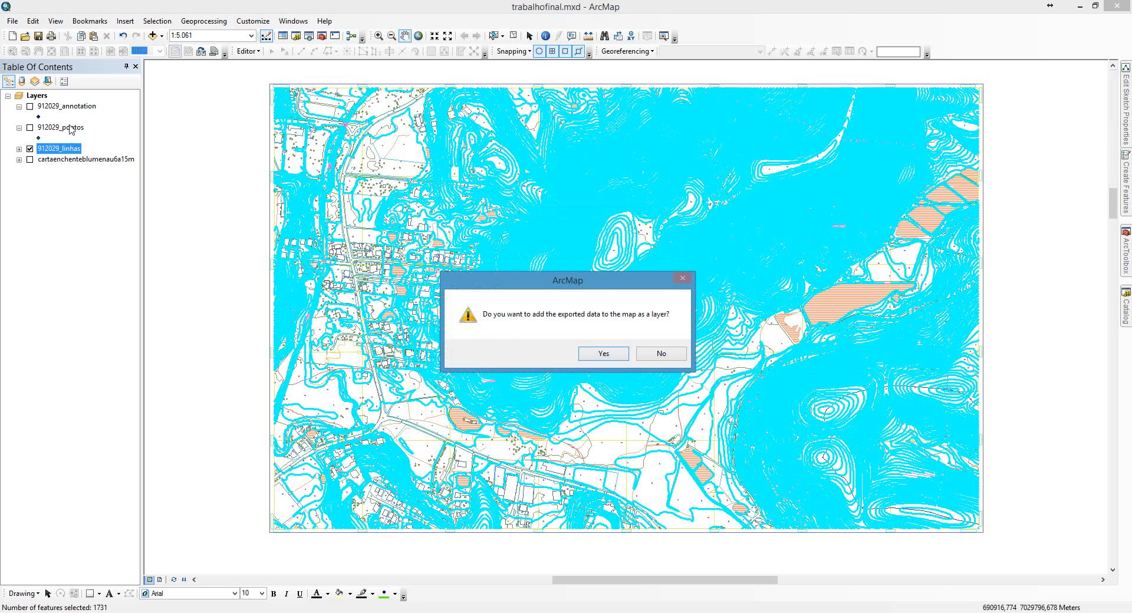
click(593, 355)
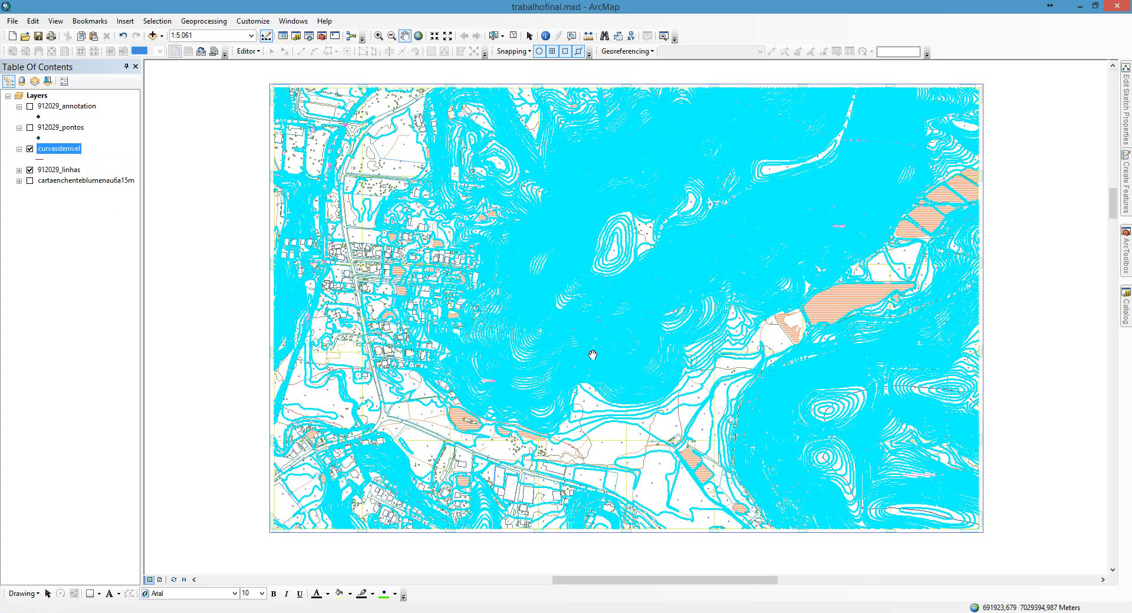
- Clear the feature selection and show the 912029_pontos layer
click(512, 36)
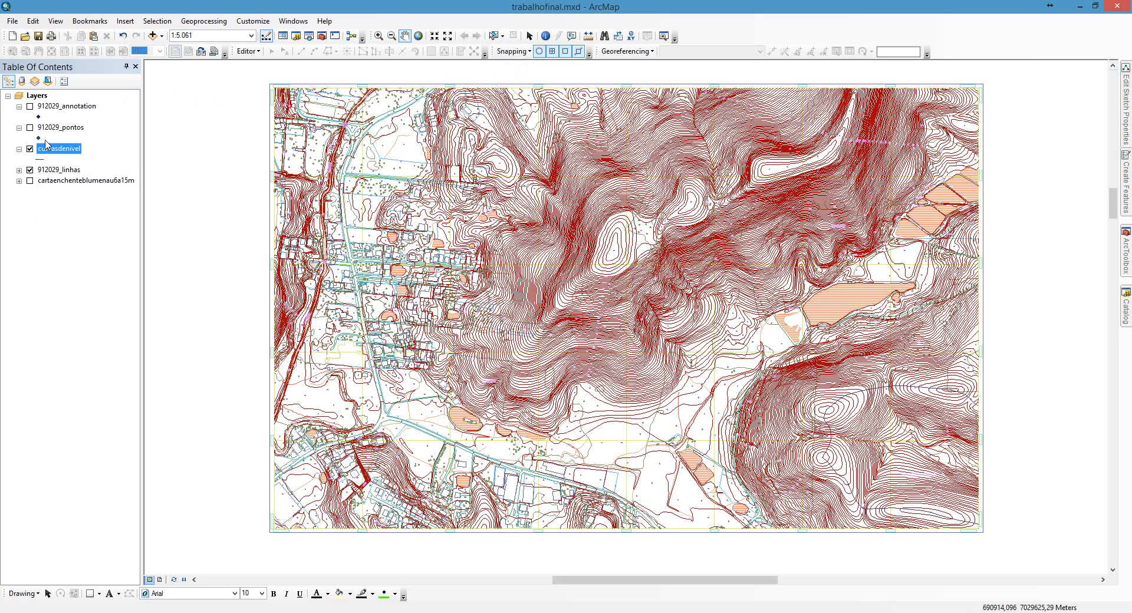
click(30, 128)
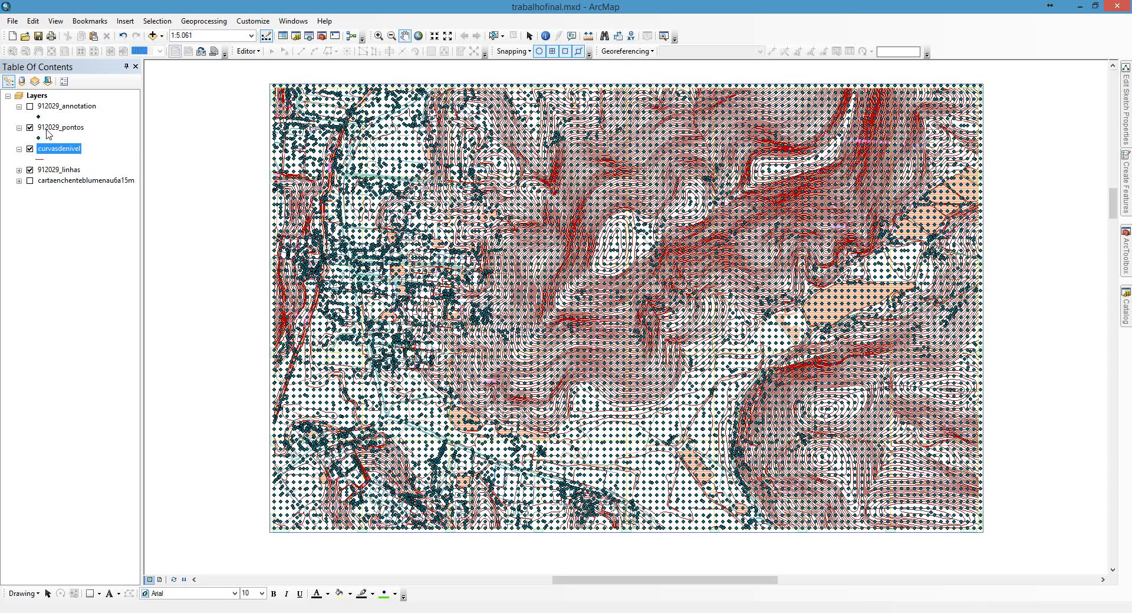
- Select by attributes the 912029_pontos features where "Layer" = 'PONTO_COTADO'
click(157, 21)
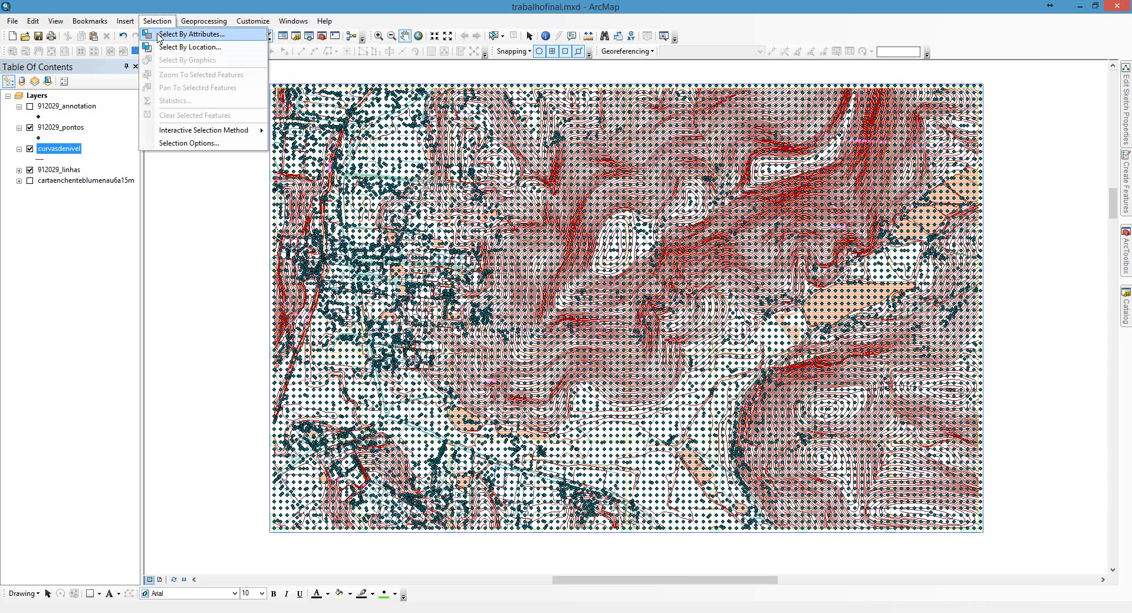
click(159, 35)
click(375, 174)
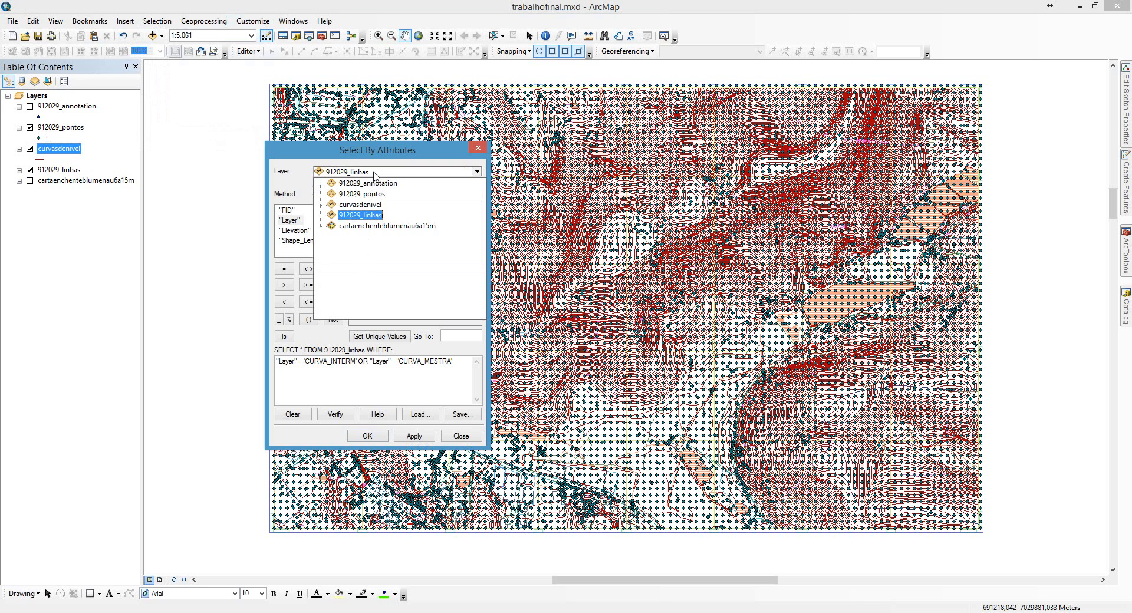
click(367, 194)
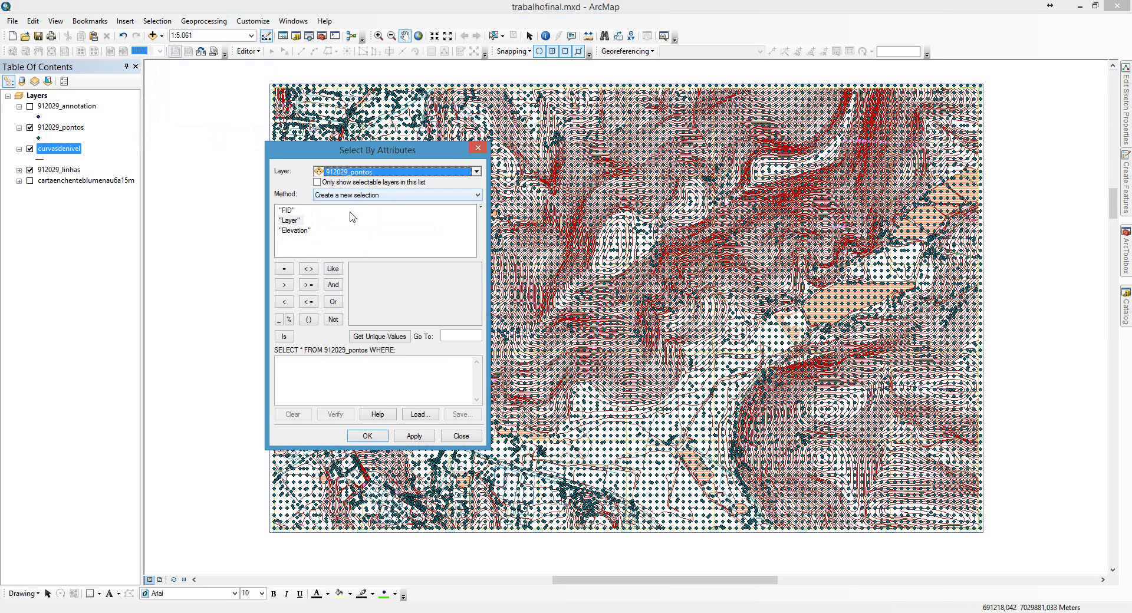
double_click(296, 222)
click(284, 269)
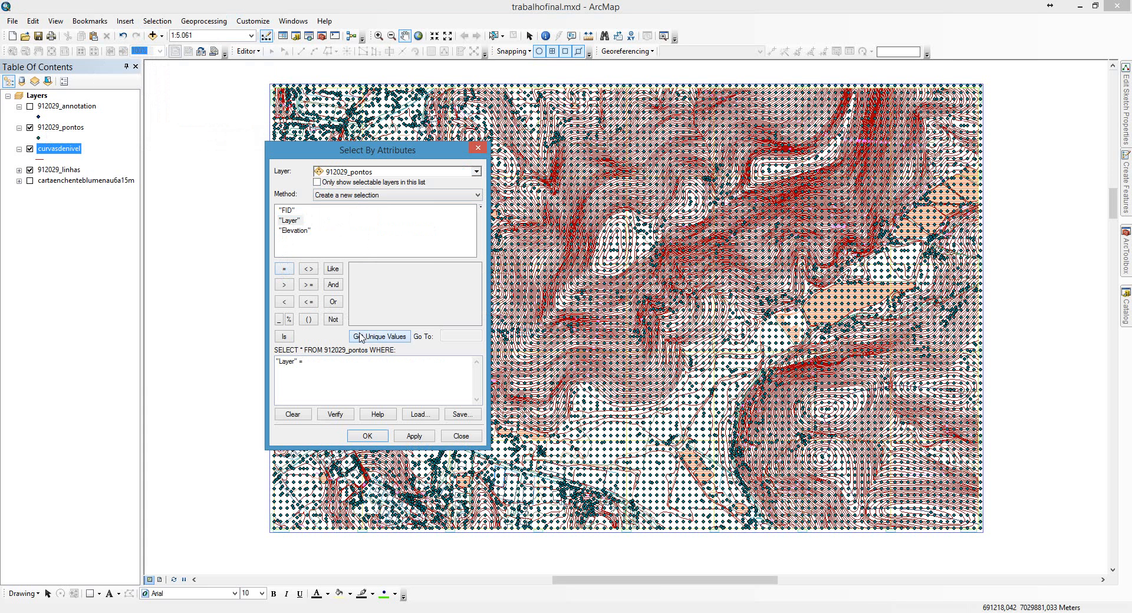
click(362, 337)
double_click(370, 319)
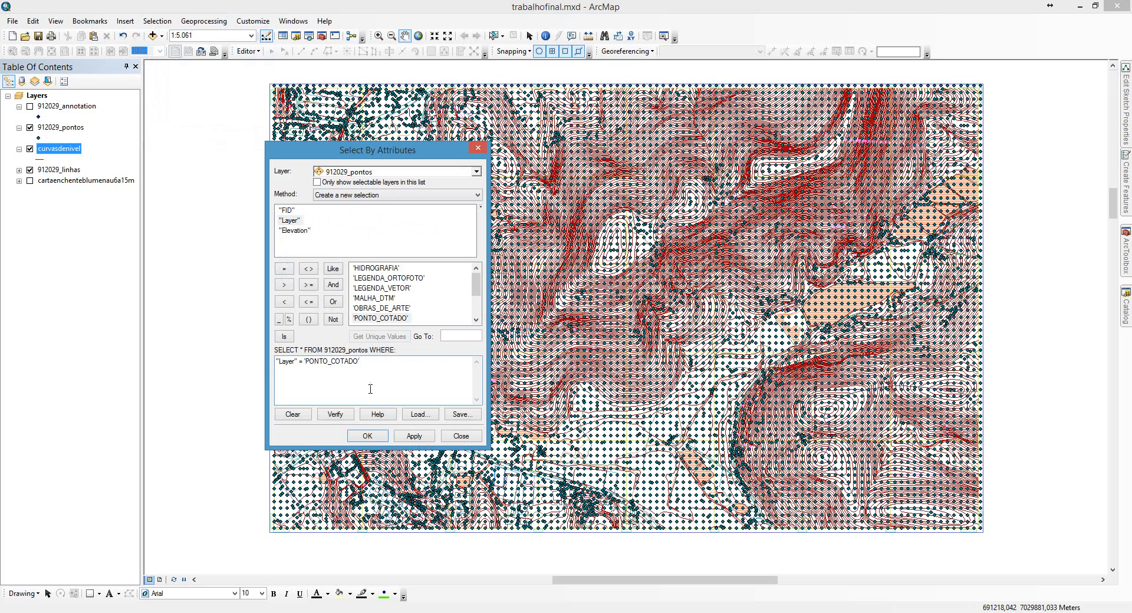
click(368, 436)
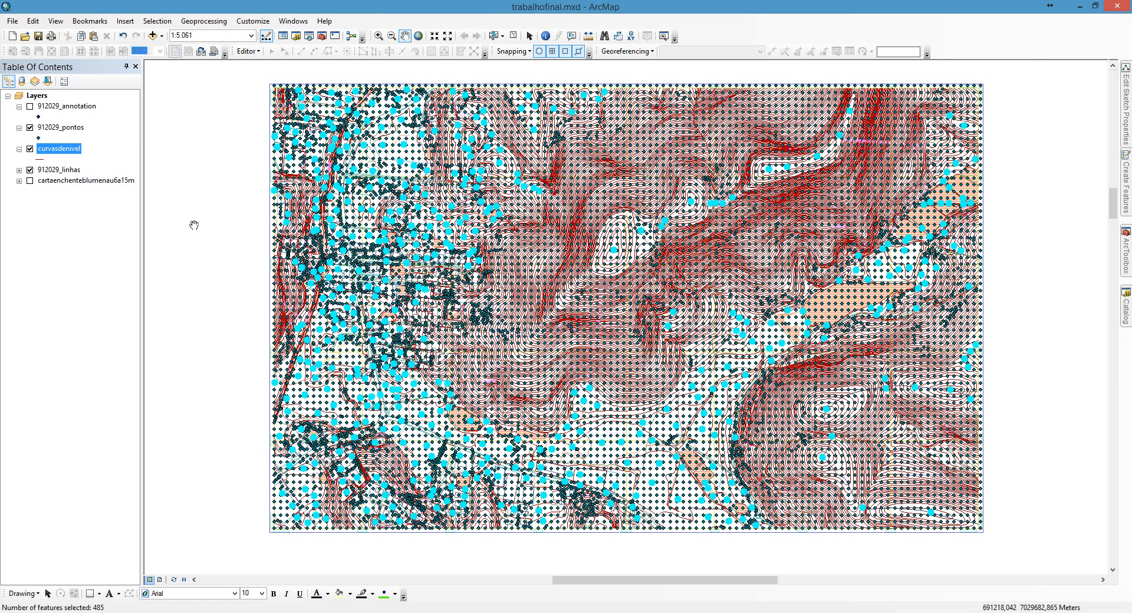
- Export the selected 912029_pontos features as pontoscotados.shp in geoarq20151, replacing the existing file, and add the result to the map
click(64, 128)
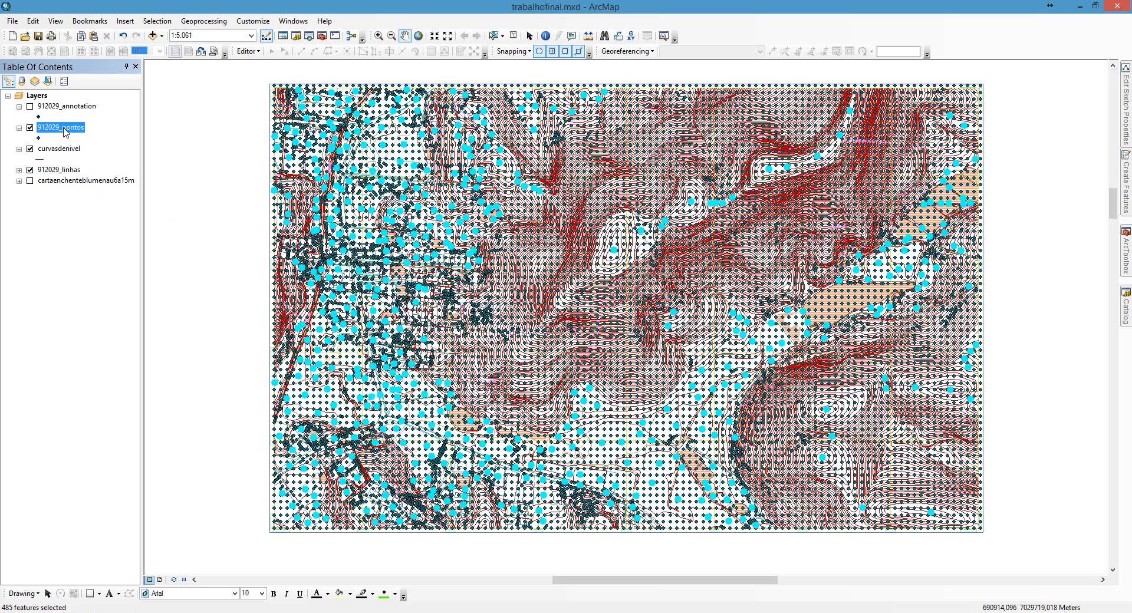
right_click(64, 129)
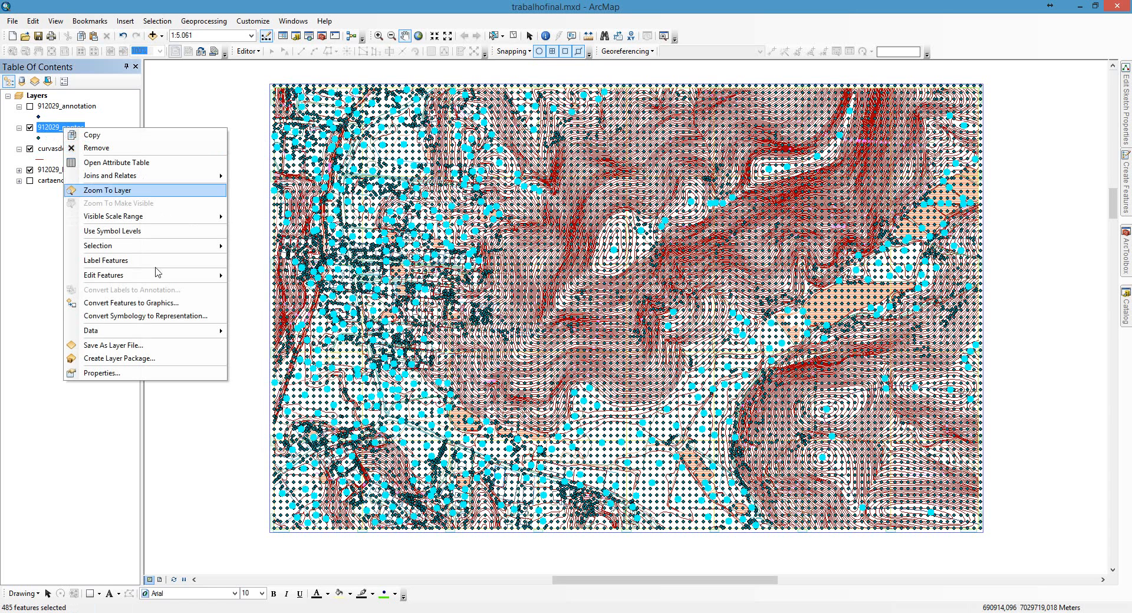
mouse_move(183, 337)
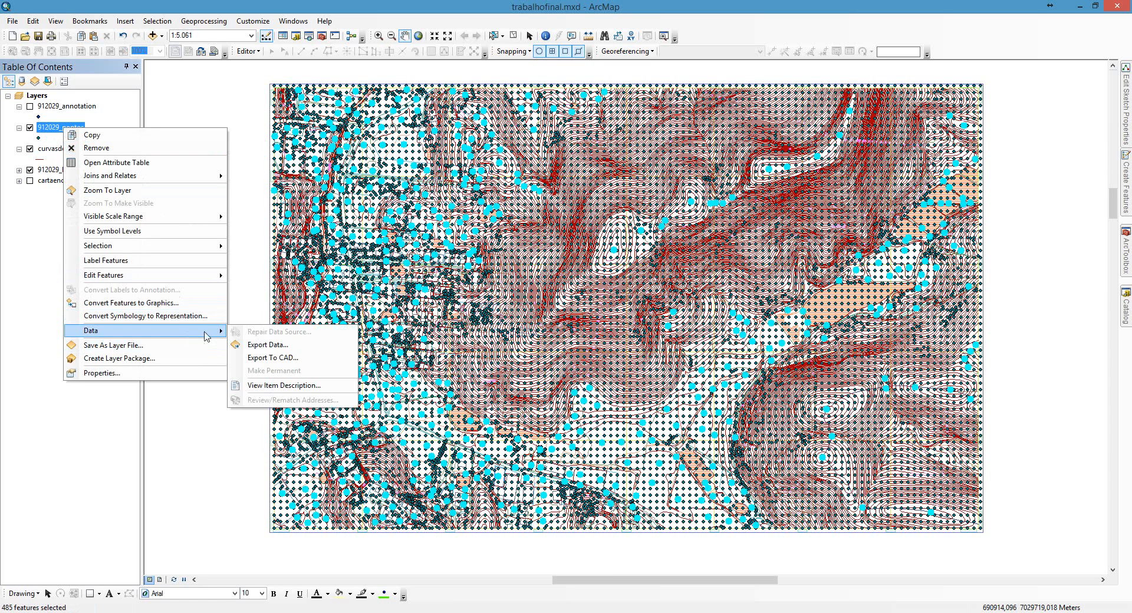
click(242, 342)
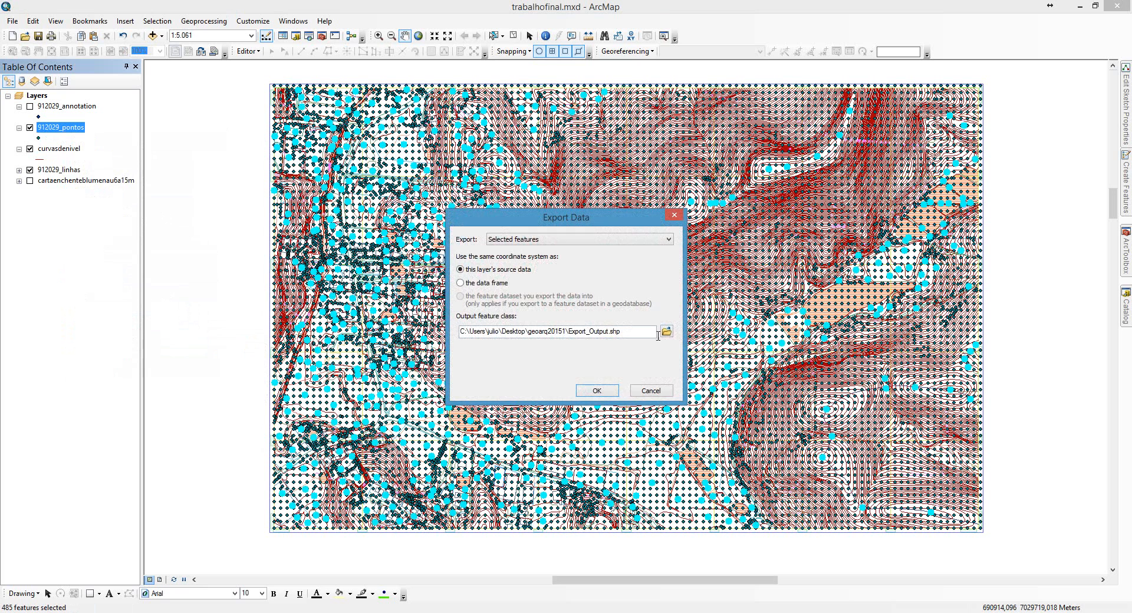
click(665, 331)
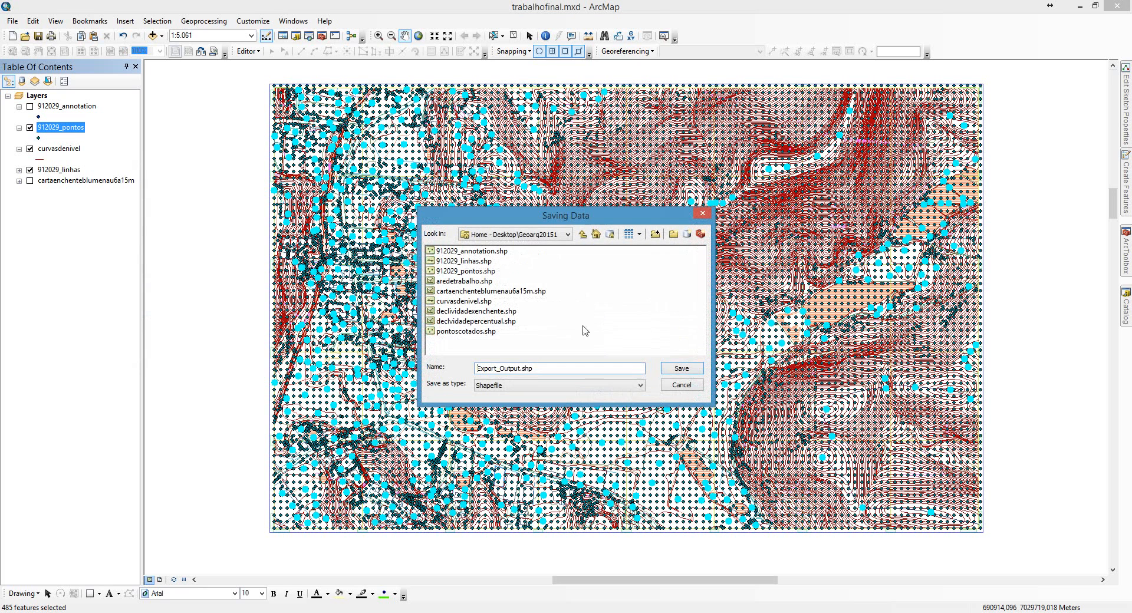
click(482, 332)
click(682, 368)
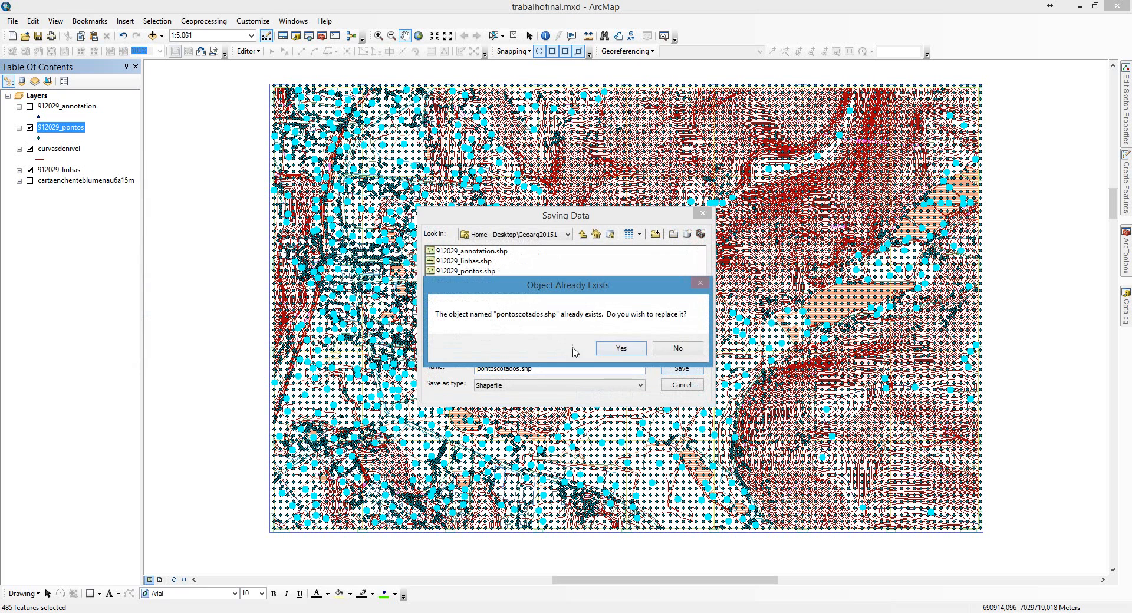
click(621, 350)
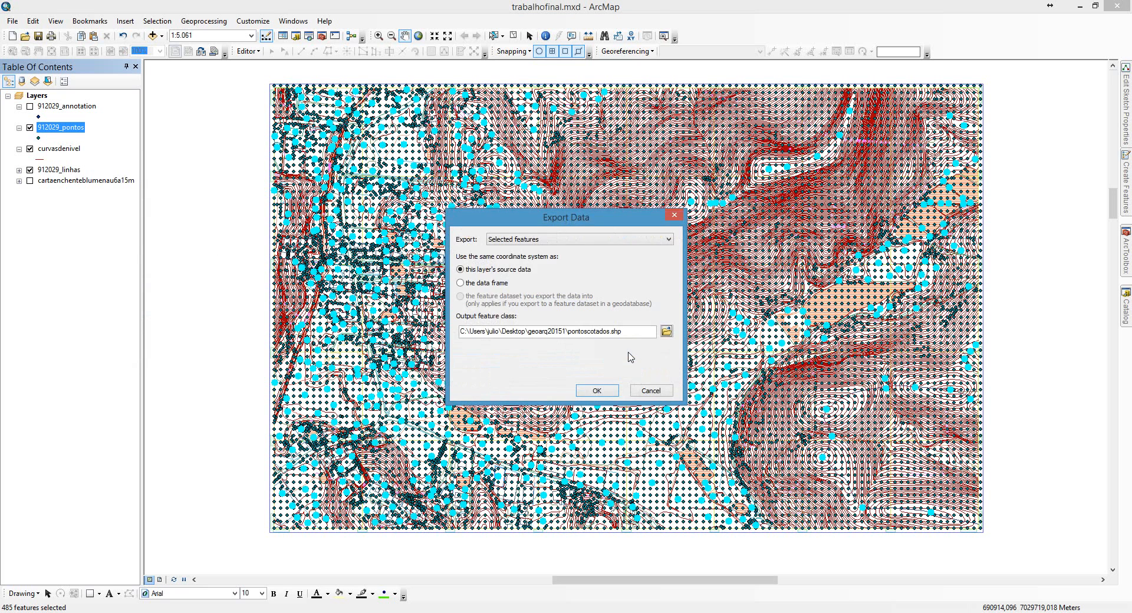
click(607, 391)
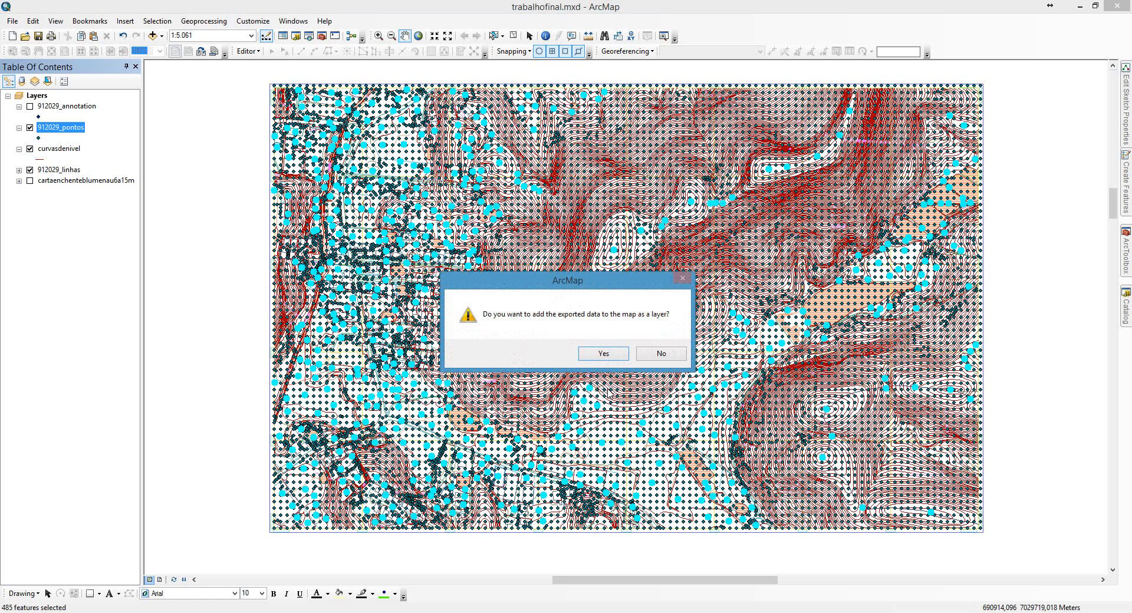
click(604, 354)
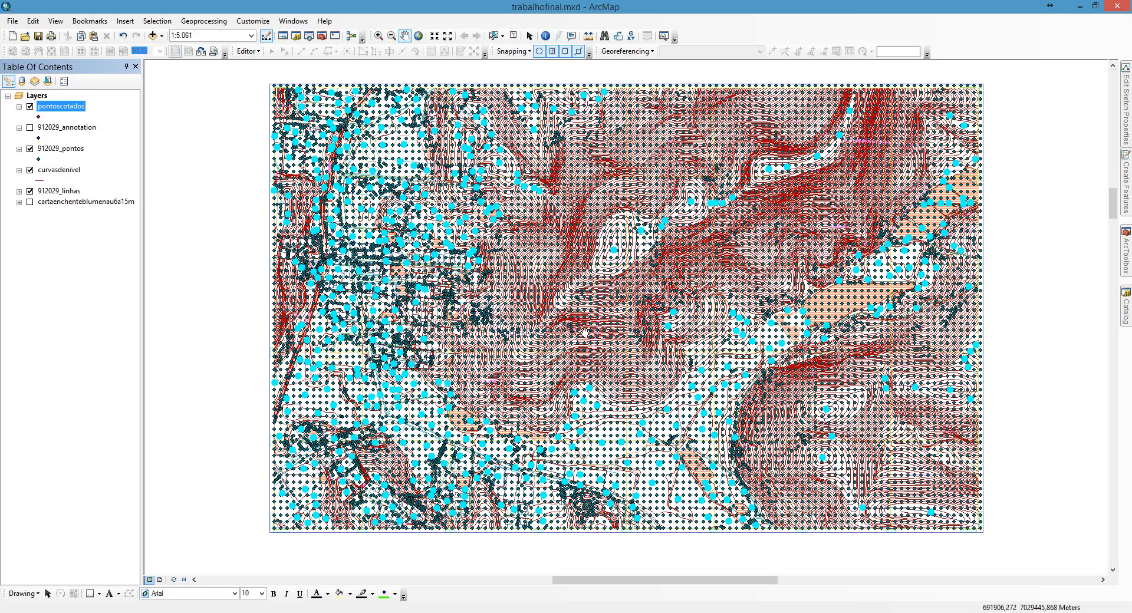
- Hide the 912029_pontos and 912029_linhas layers, leaving the extracted contours and spot heights displayed around the central hilltop
drag(584, 332, 625, 317)
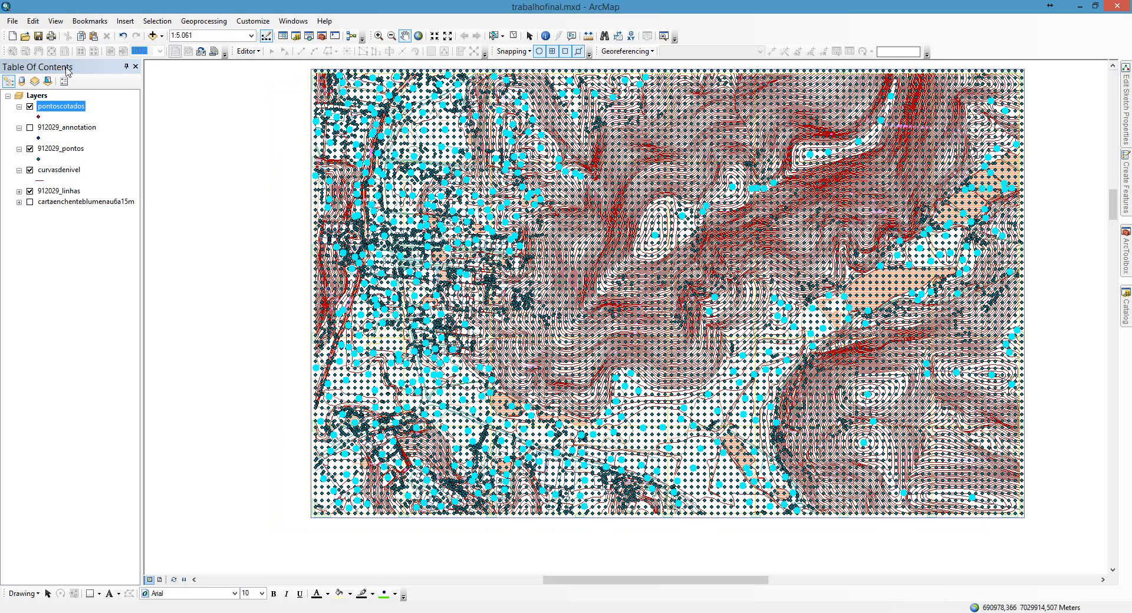
click(379, 35)
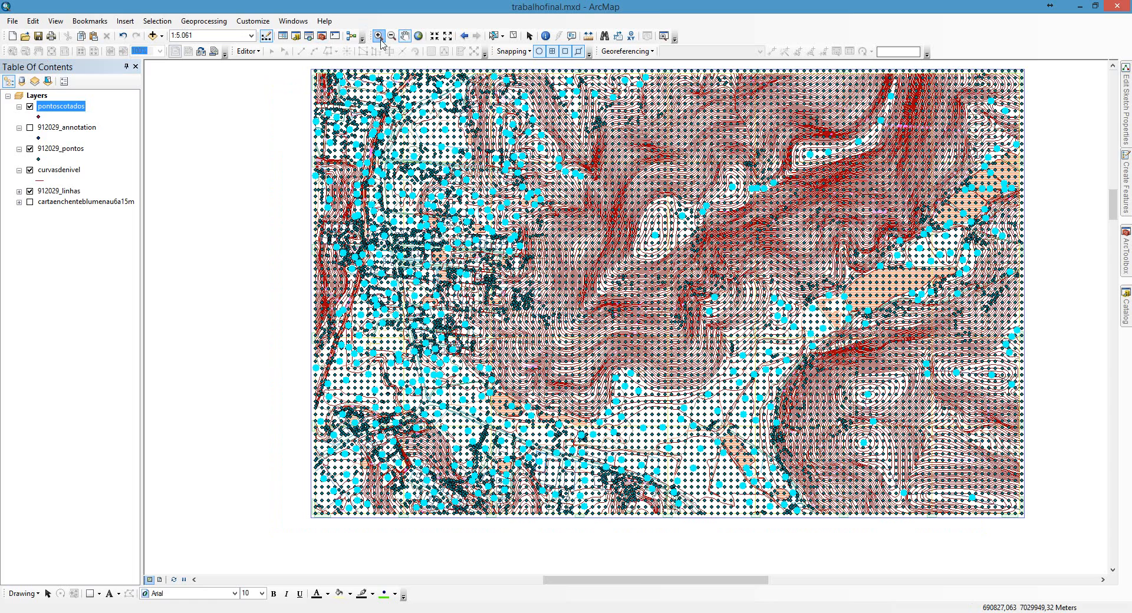
drag(620, 190, 740, 301)
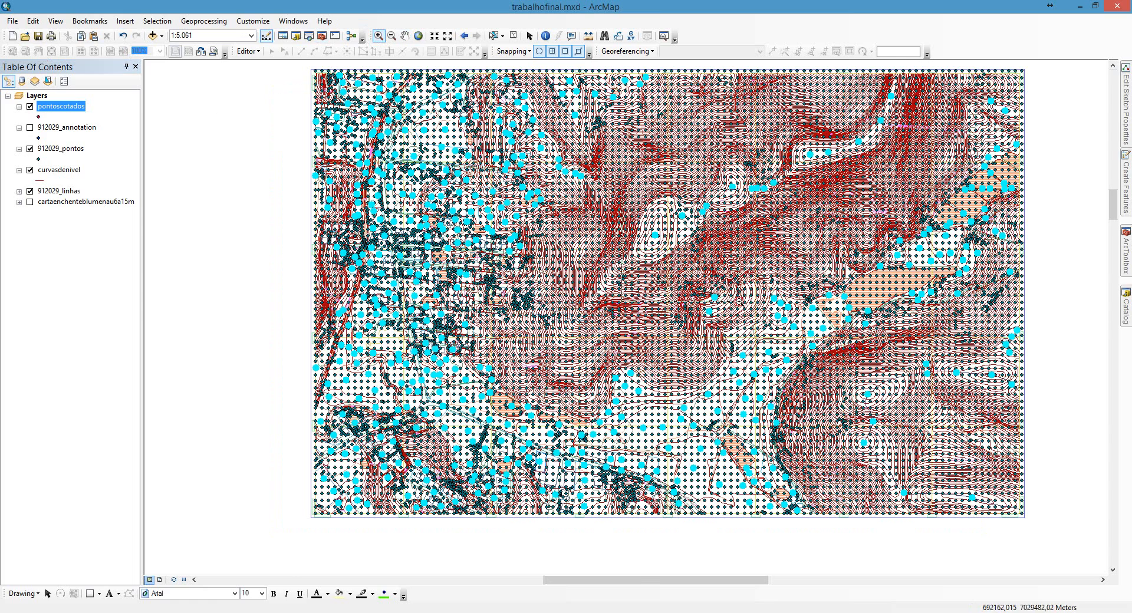
click(29, 149)
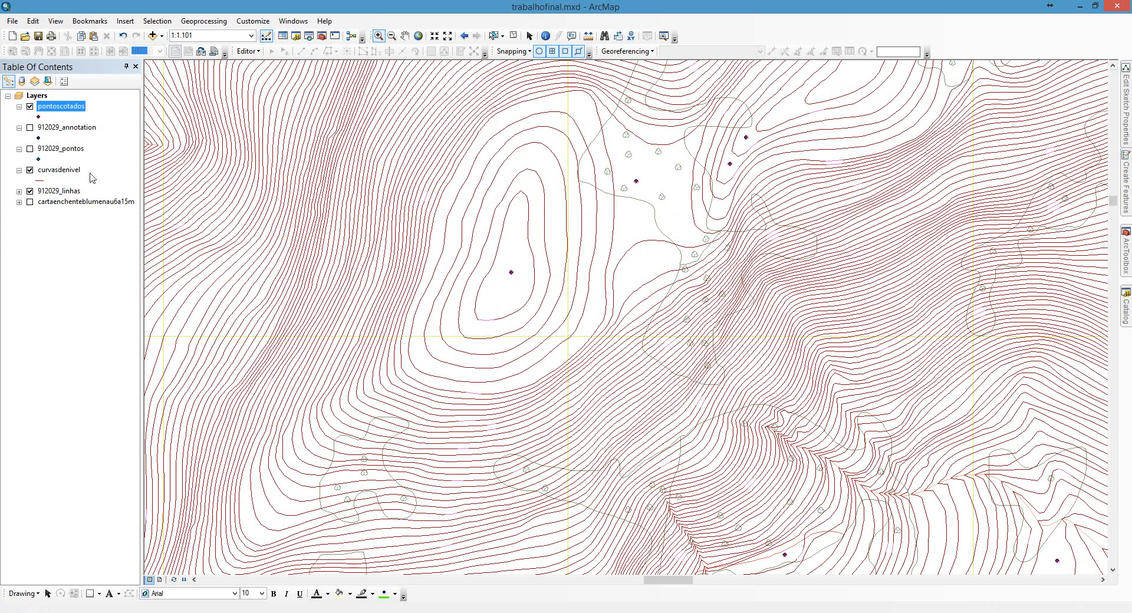
click(30, 191)
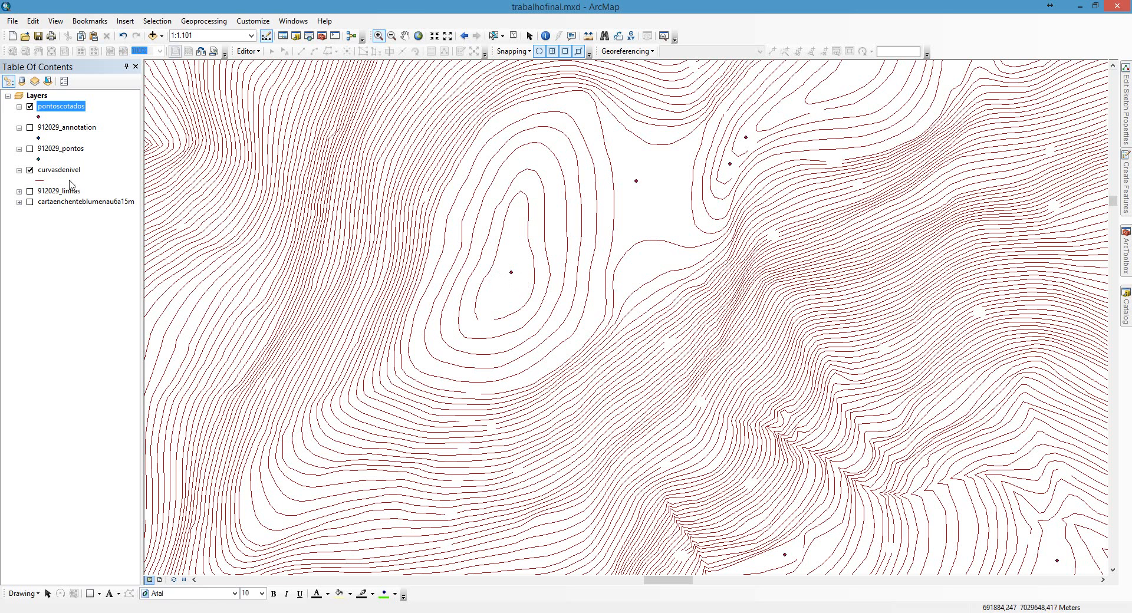
- Toggle the pontoscotados layer off and on, and identify the contour encircling the hilltop to check its Elevation attribute
click(29, 106)
click(30, 107)
click(546, 36)
click(599, 115)
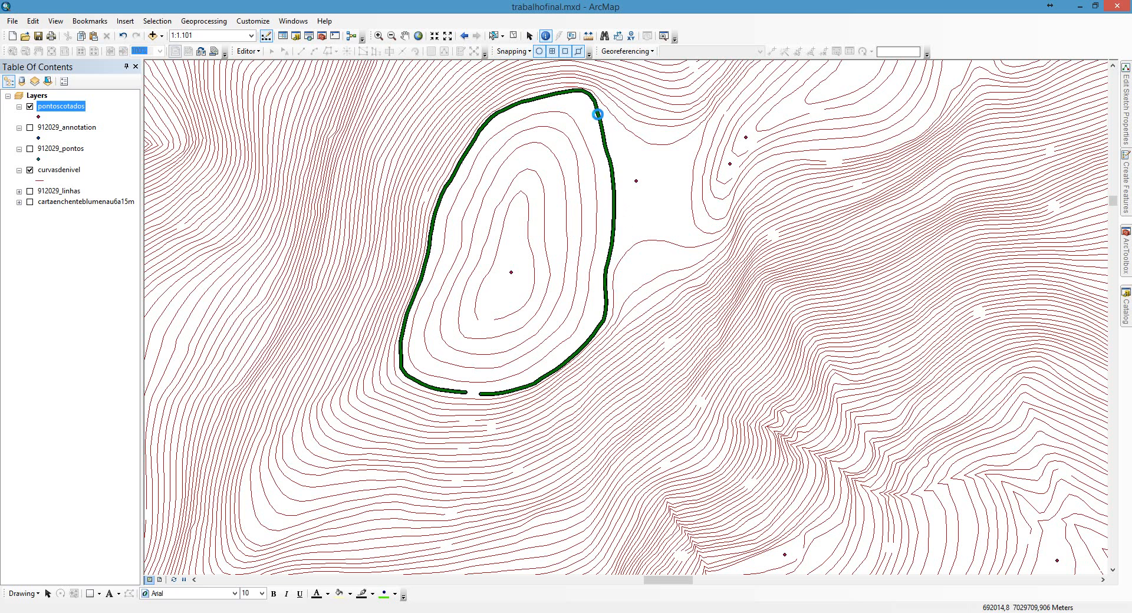
click(325, 224)
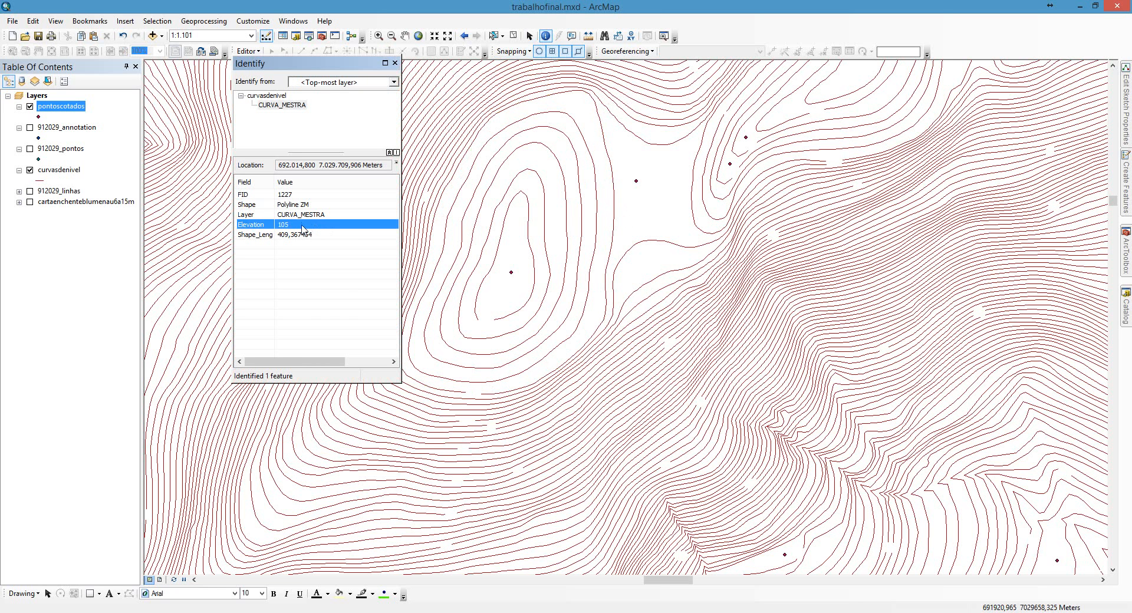
- Identify the spot height in the saddle beside the hilltop to check its Elevation attribute, closing the results when done
click(636, 181)
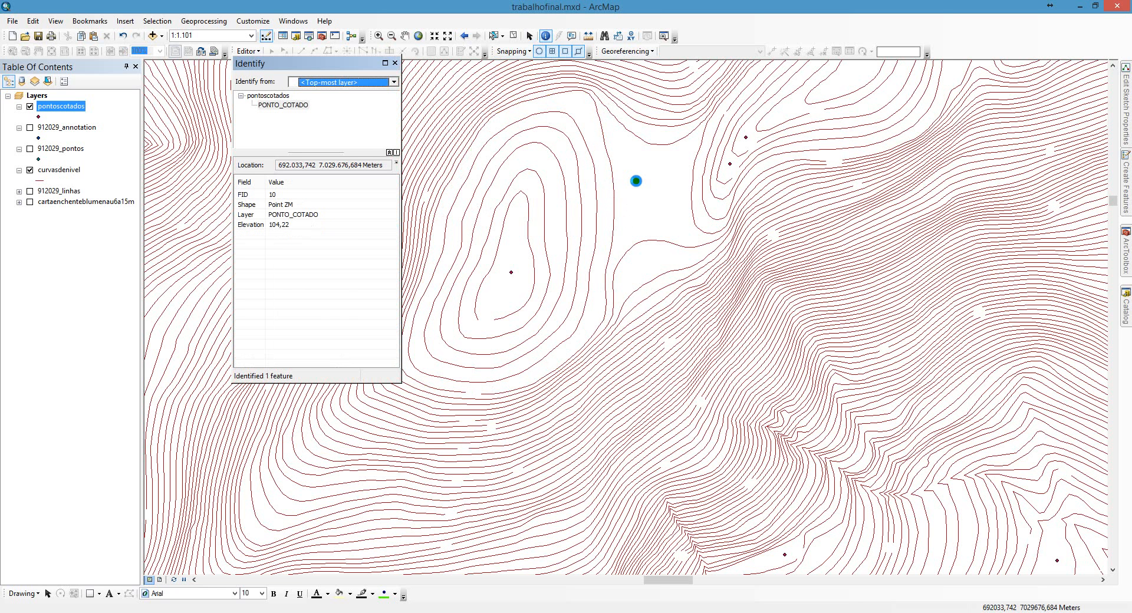
click(328, 227)
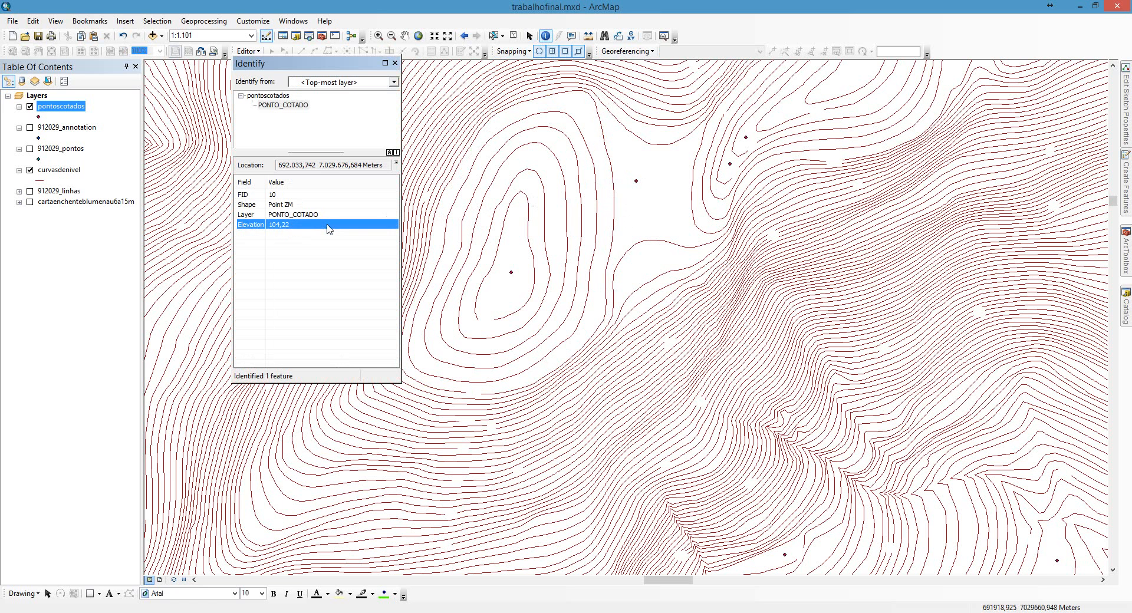
click(394, 62)
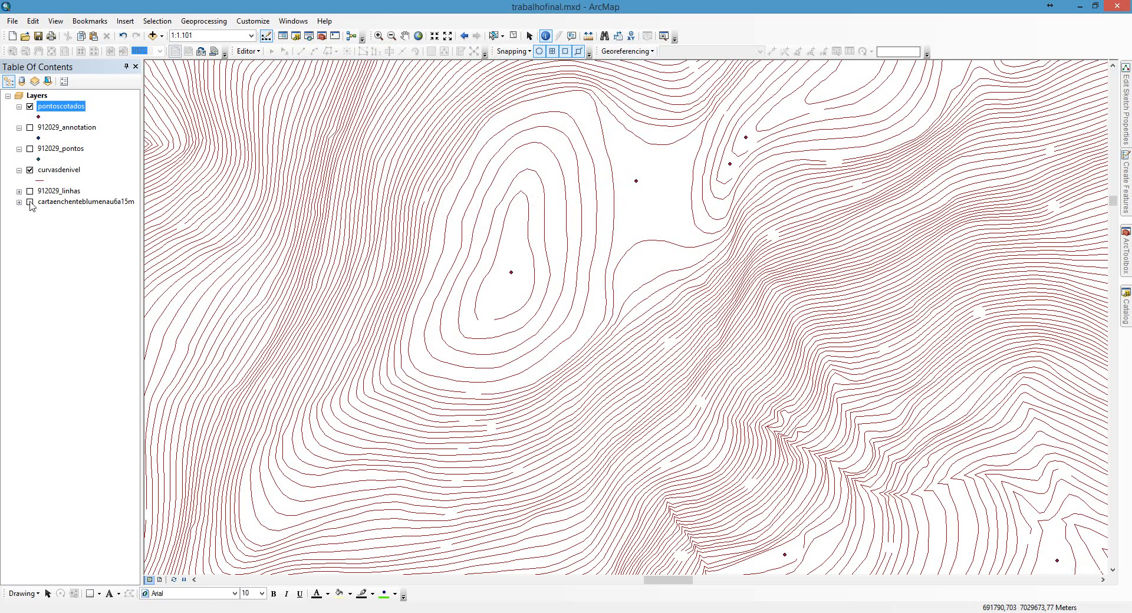
- Zoom the map to the full extent of the 912029_linhas layer
click(62, 192)
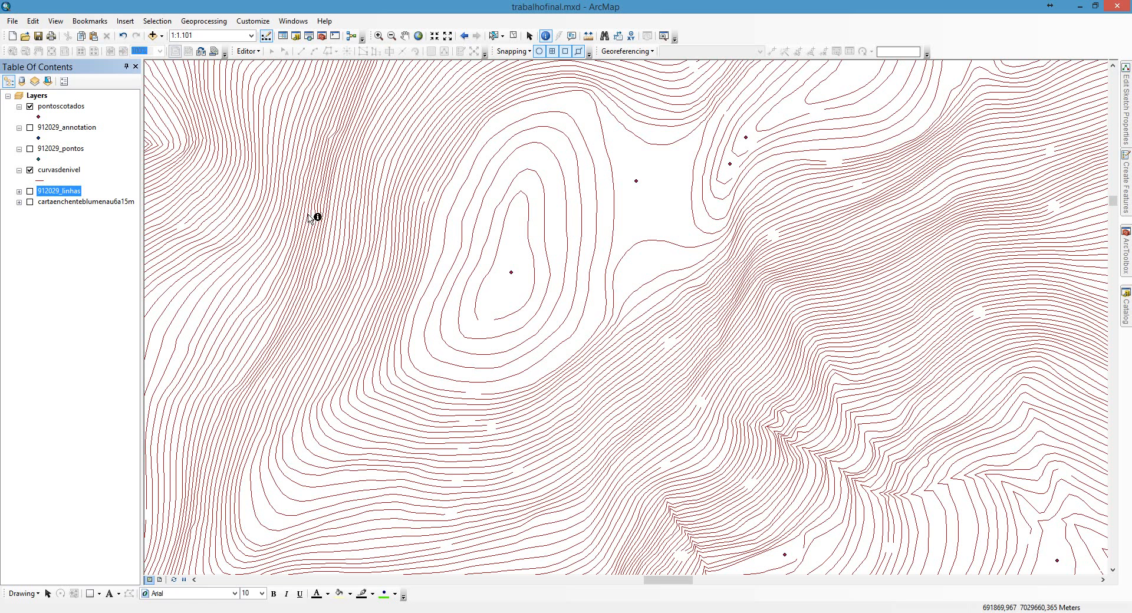
click(504, 255)
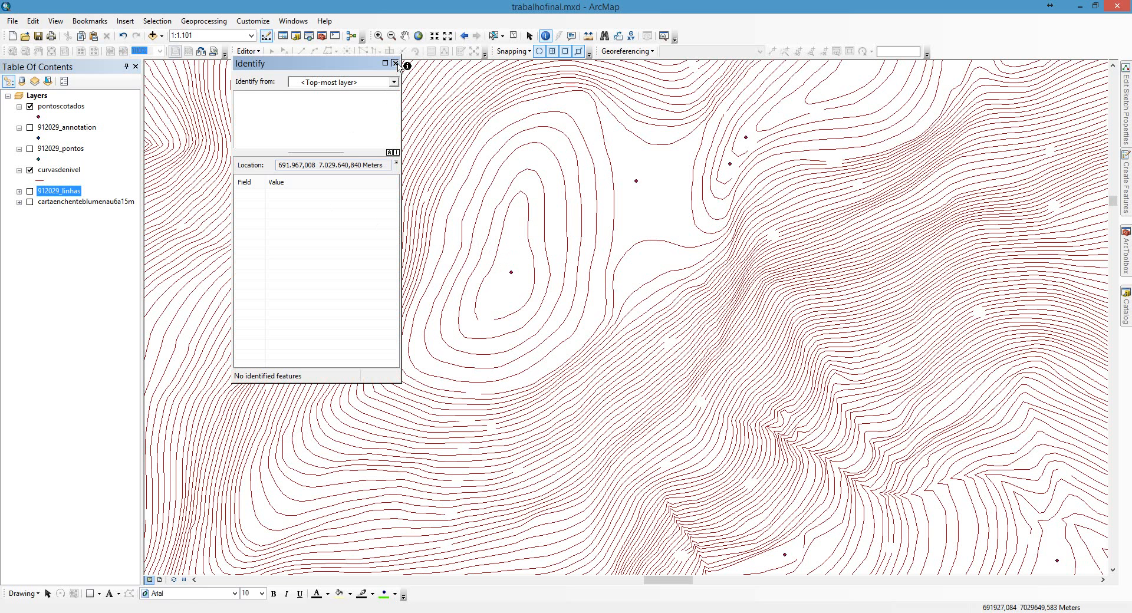
click(395, 63)
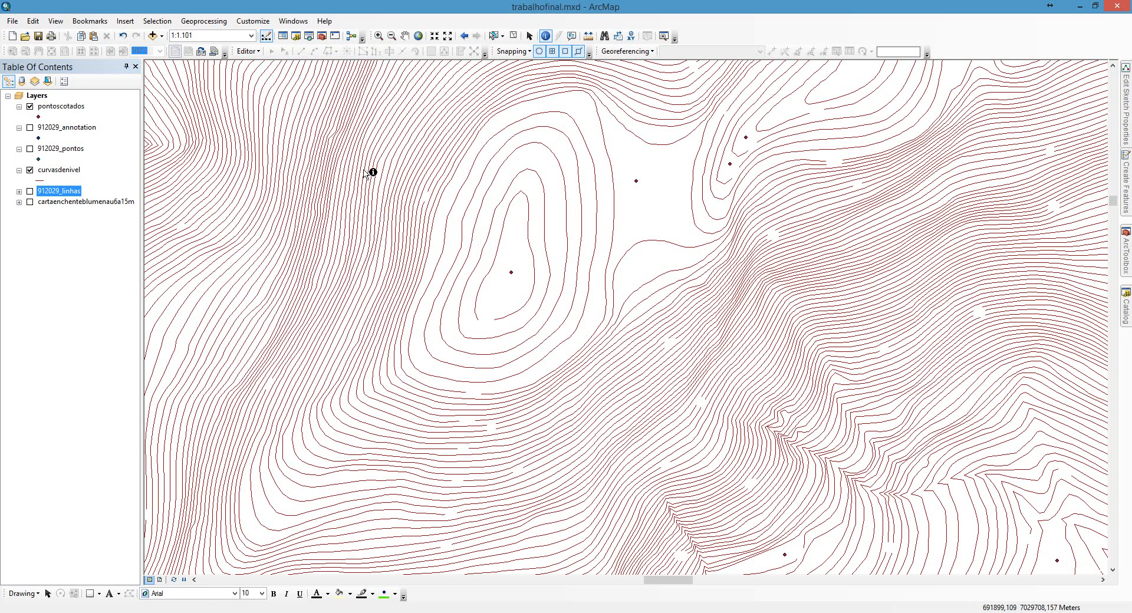
right_click(72, 192)
click(87, 250)
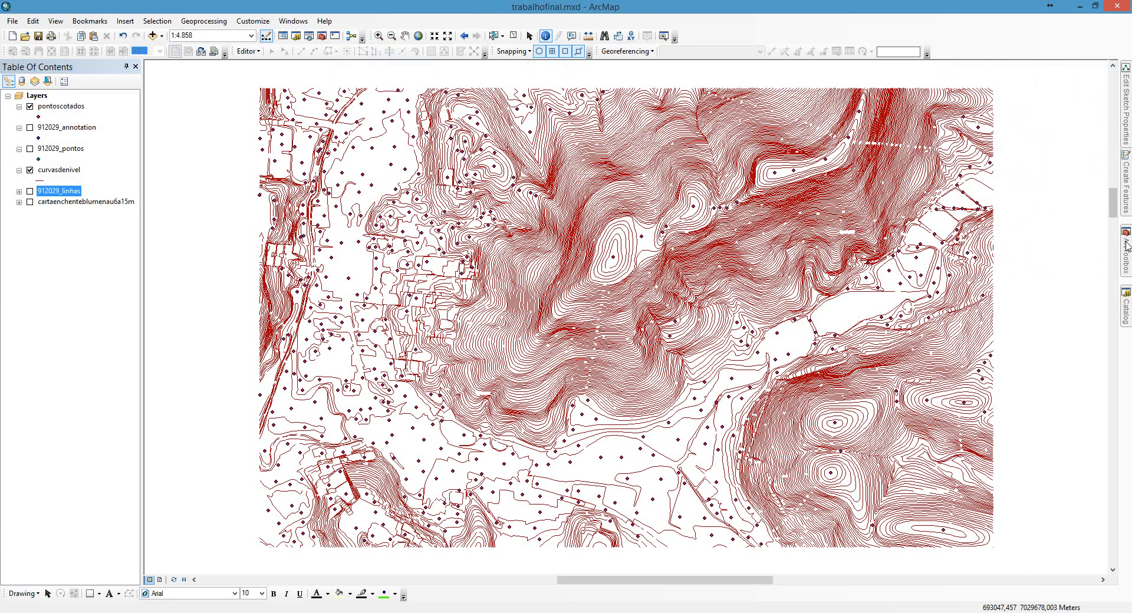
- Check in the list of ArcGIS extensions that 3D Analyst and Spatial Analyst are enabled
mouse_move(1127, 245)
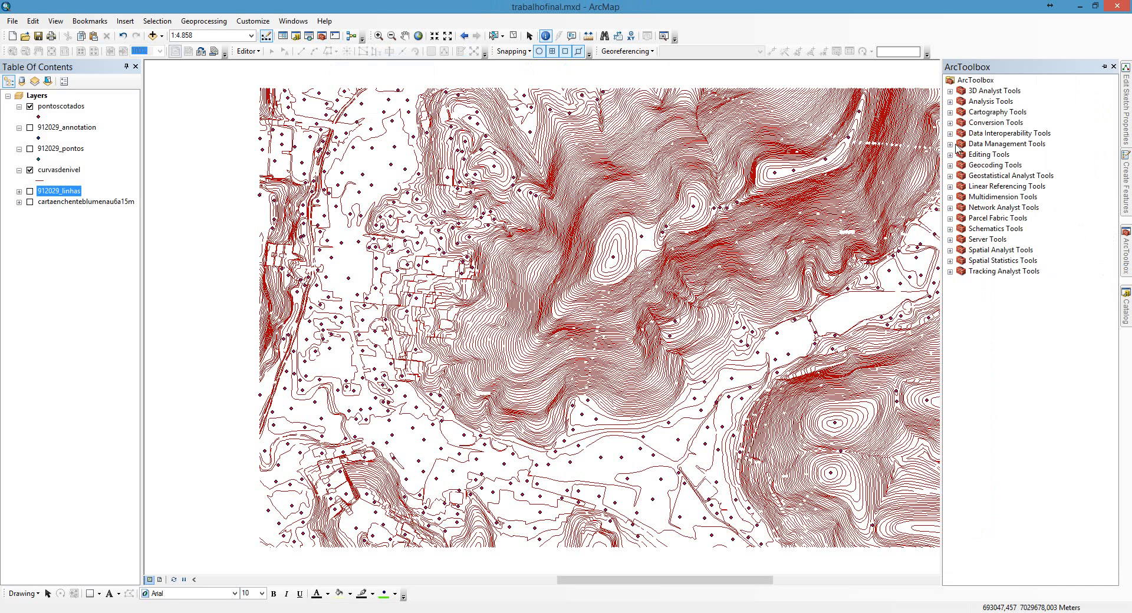
click(974, 89)
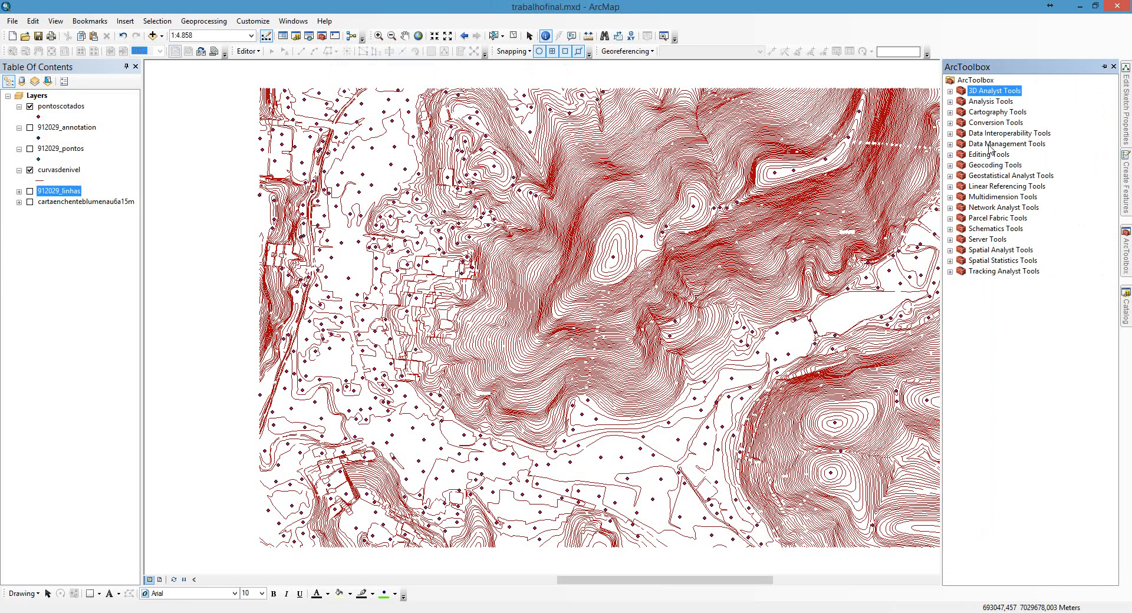
click(255, 25)
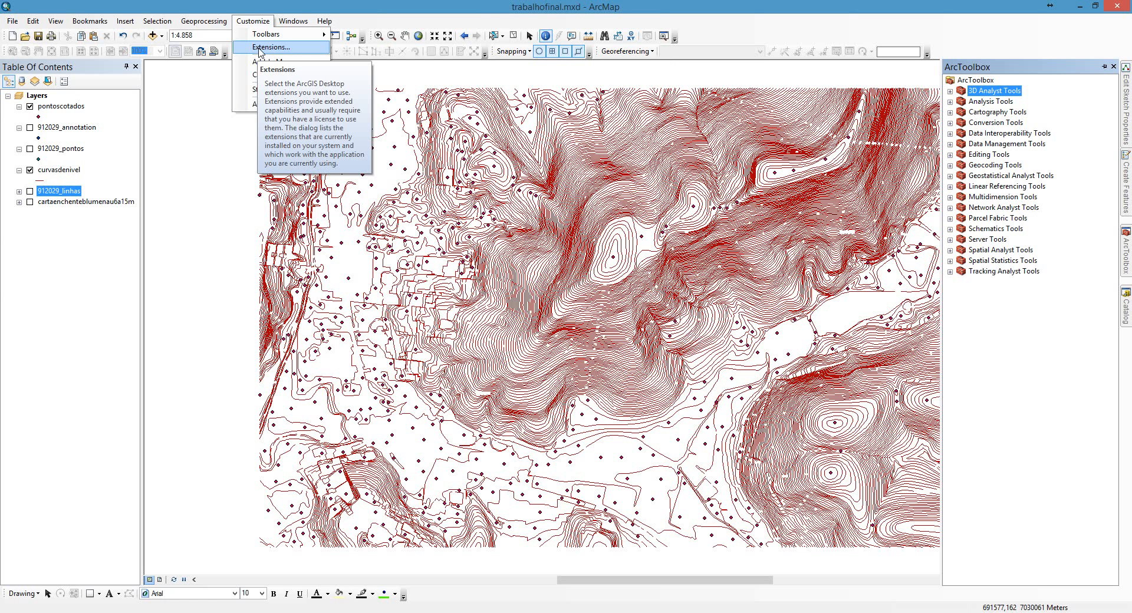
click(259, 48)
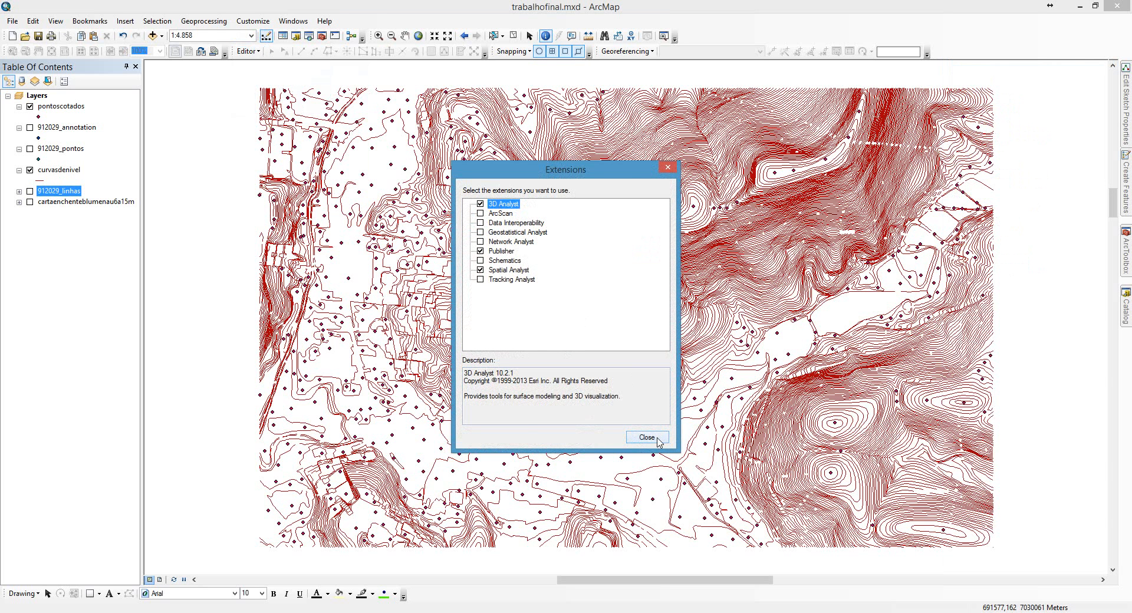
click(499, 272)
click(647, 438)
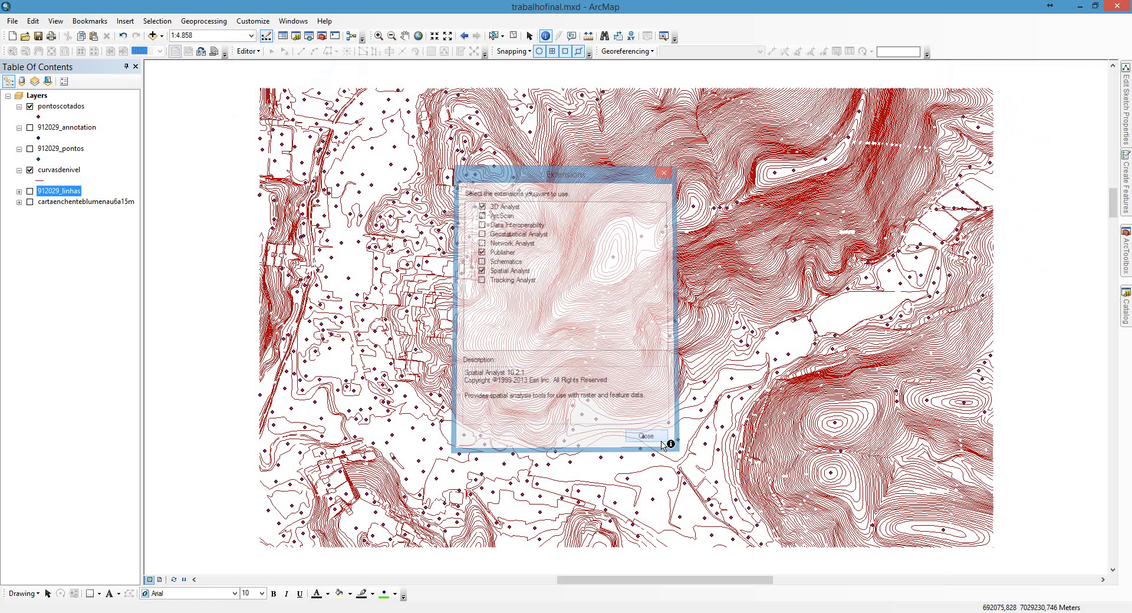
- Open the Create TIN tool from the 3D Analyst TIN data management toolset and hide its help text
click(1126, 268)
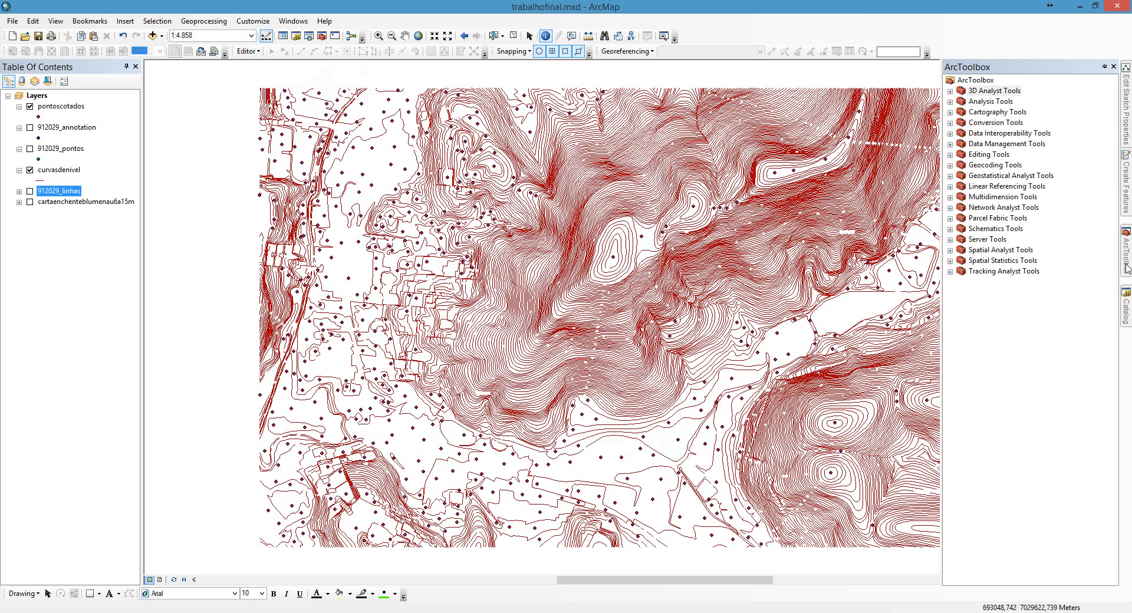
click(1002, 93)
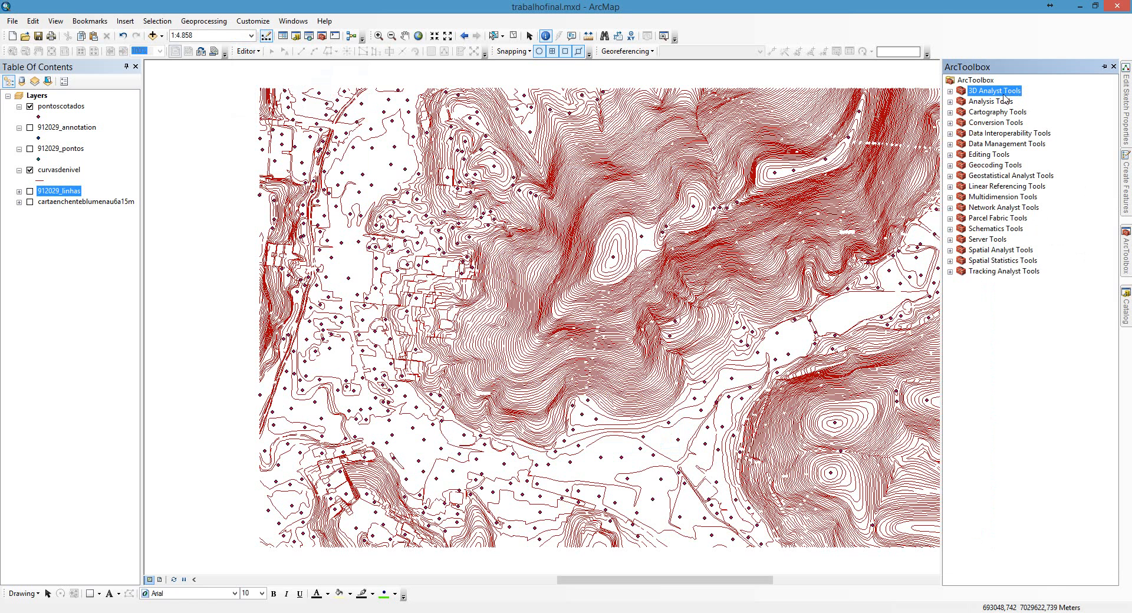
click(950, 91)
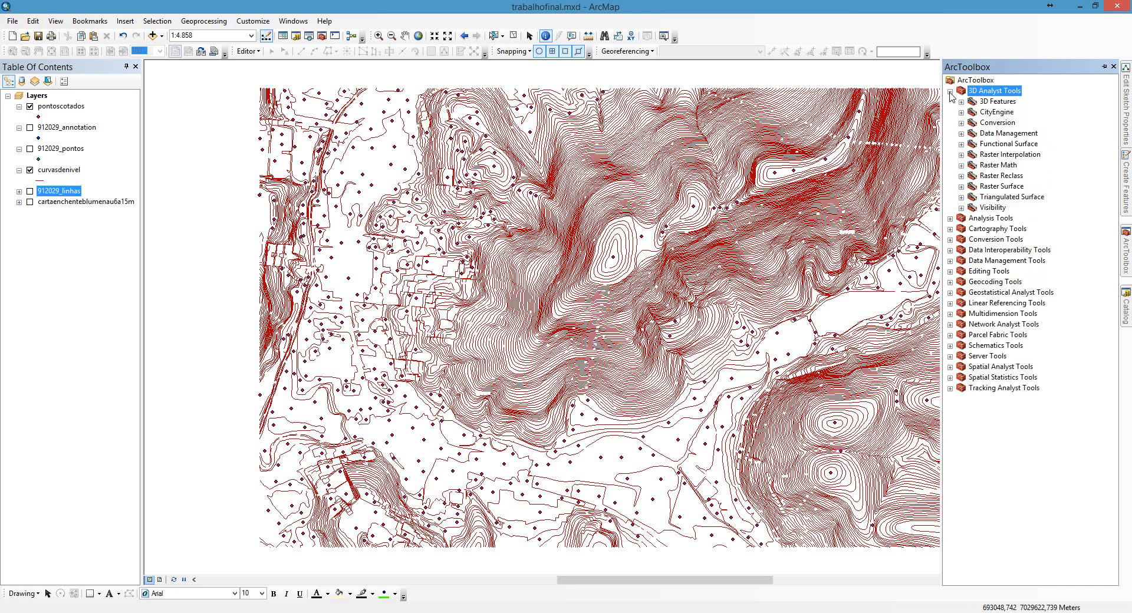
click(961, 134)
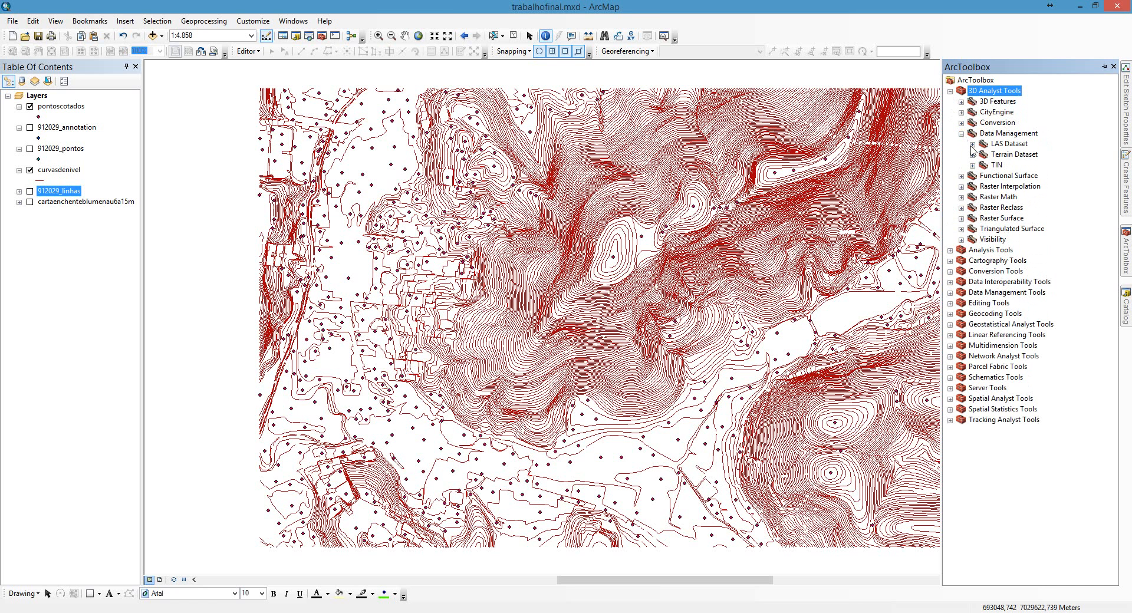
click(973, 165)
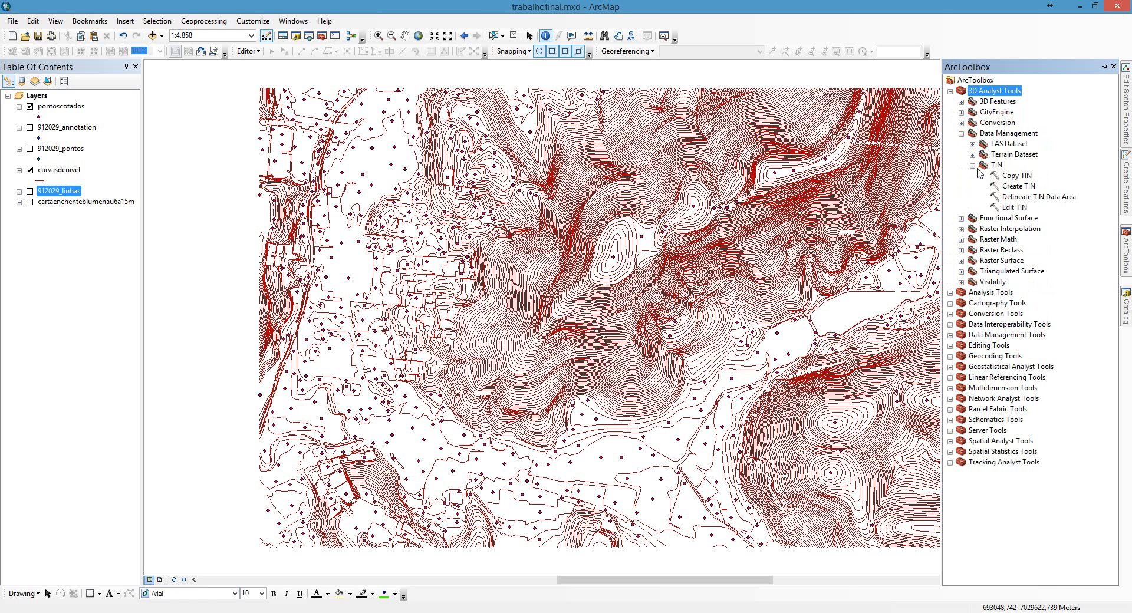
double_click(1015, 187)
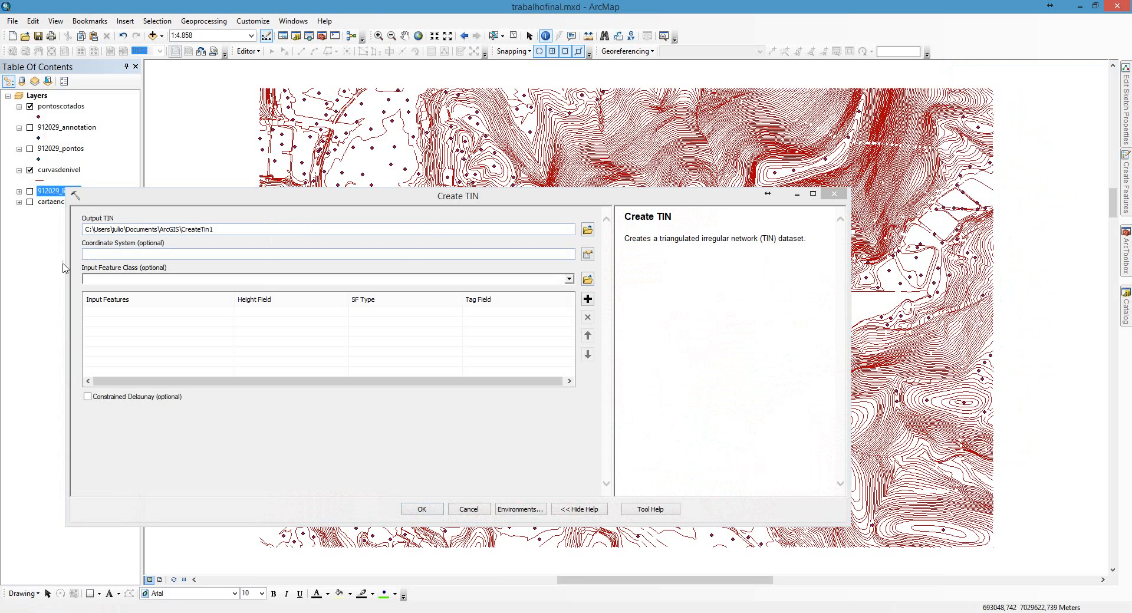
click(589, 509)
drag(194, 197, 506, 167)
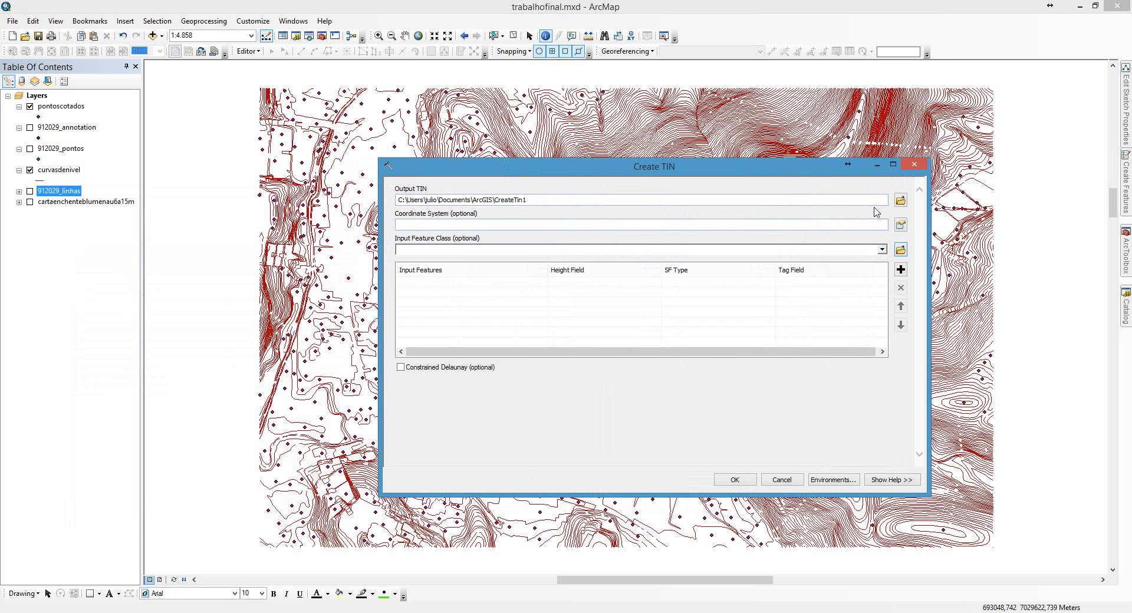
- Set the output TIN to tin2 in the geoarq20151 folder on the desktop
click(901, 200)
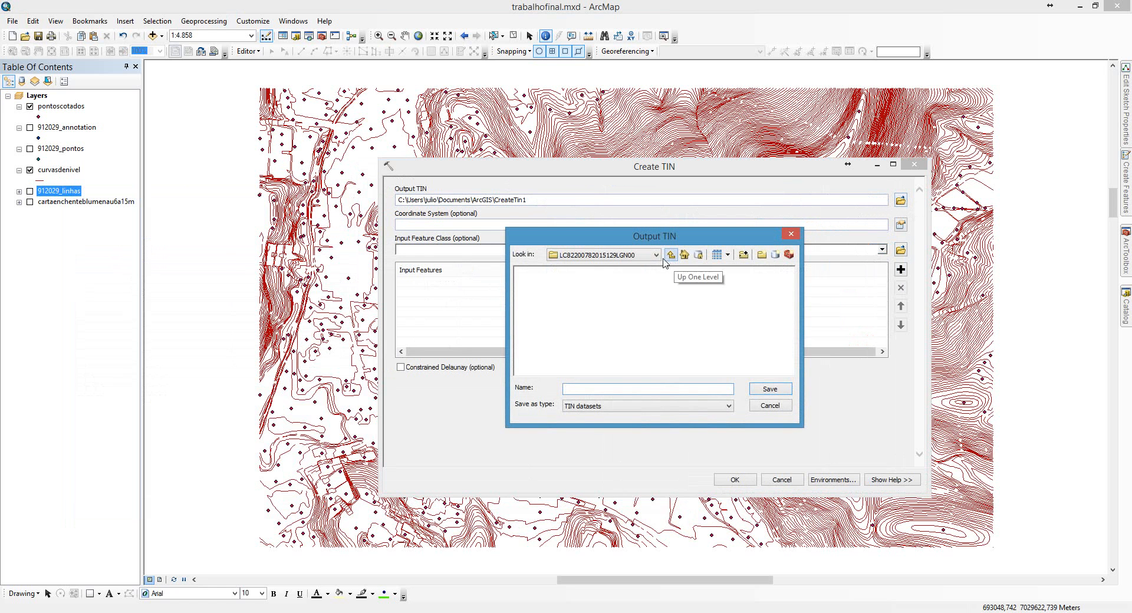
click(659, 257)
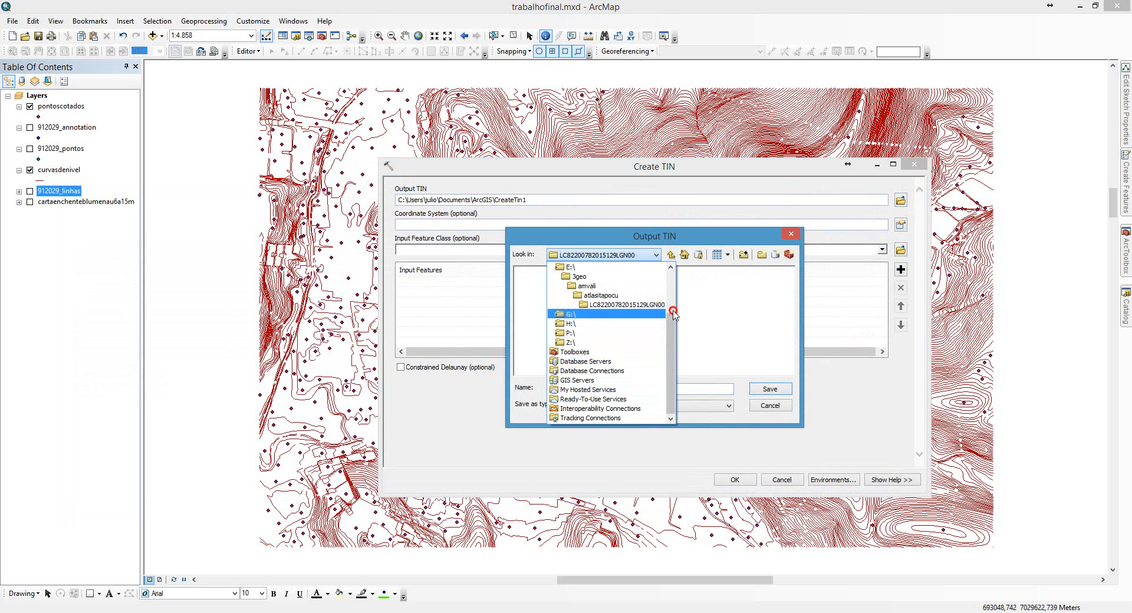
drag(673, 313, 673, 272)
click(551, 308)
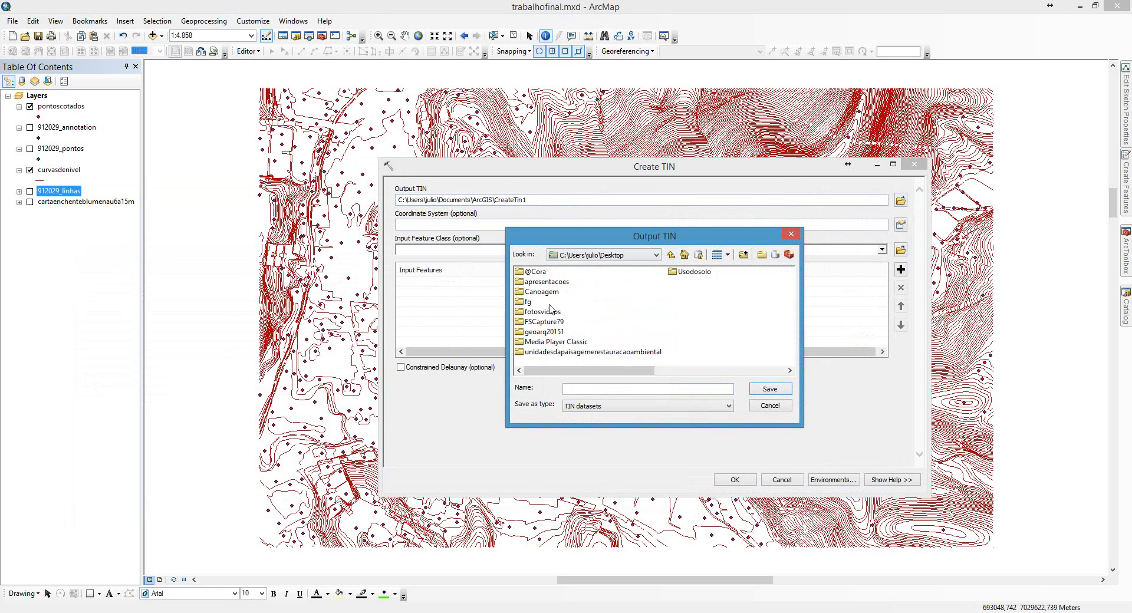
double_click(534, 332)
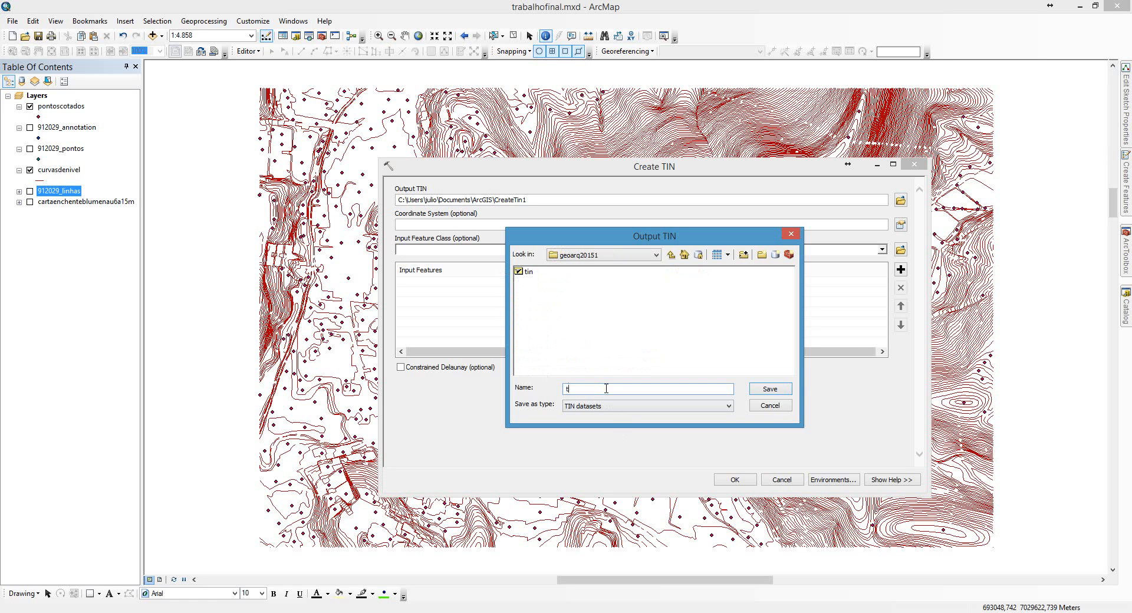
click(768, 389)
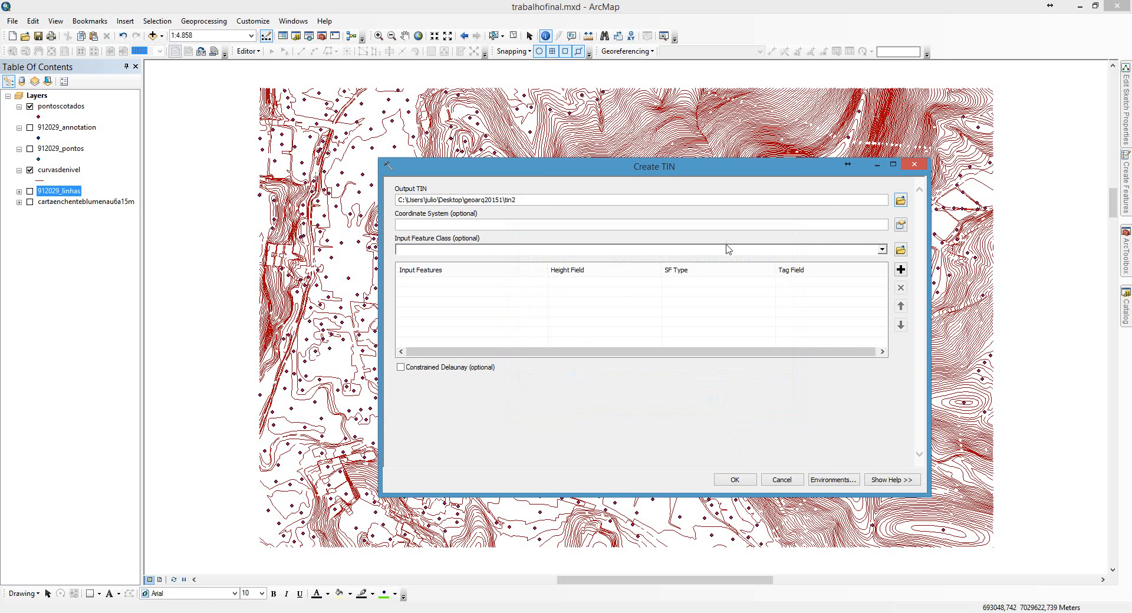
- Assign the TIN the SAD_1969_UTM_Zone_22S coordinate system, found by searching for code 29192
click(902, 226)
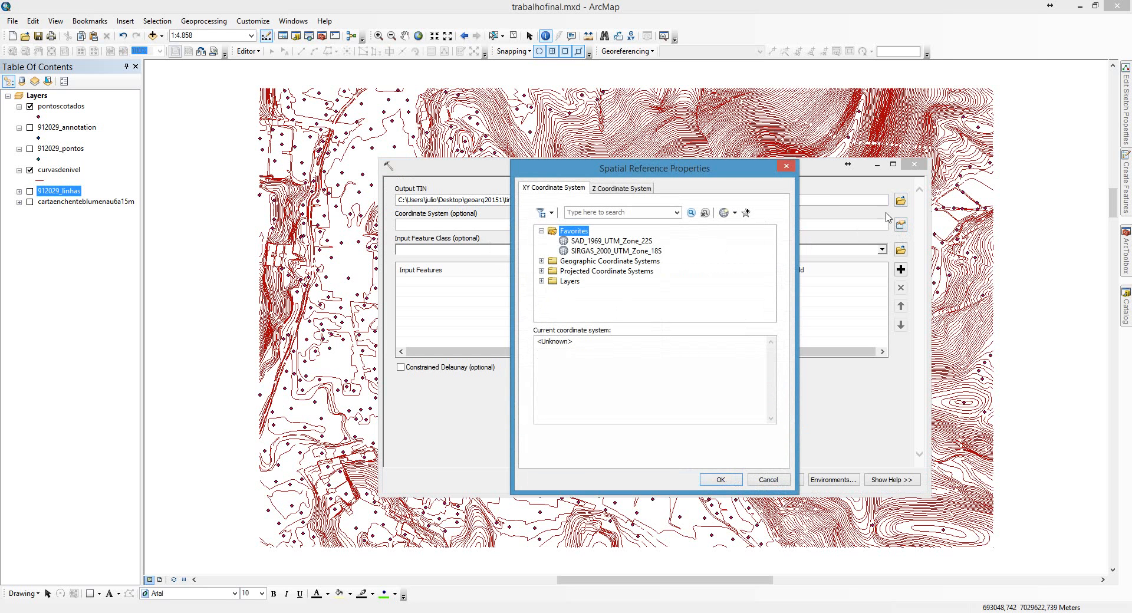
click(653, 213)
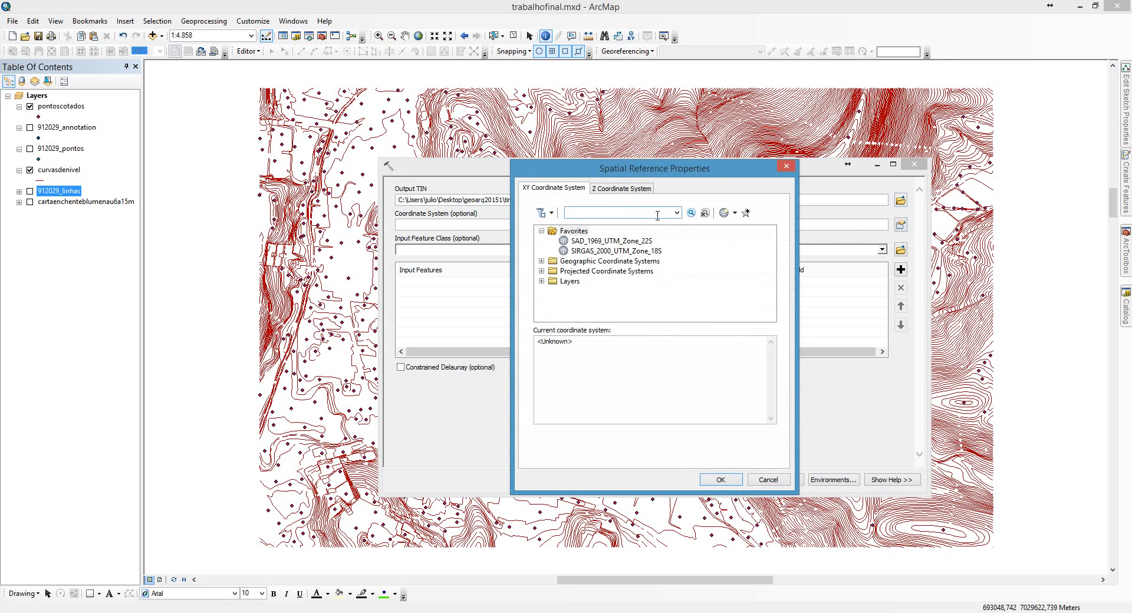
text(29192)
key(Return)
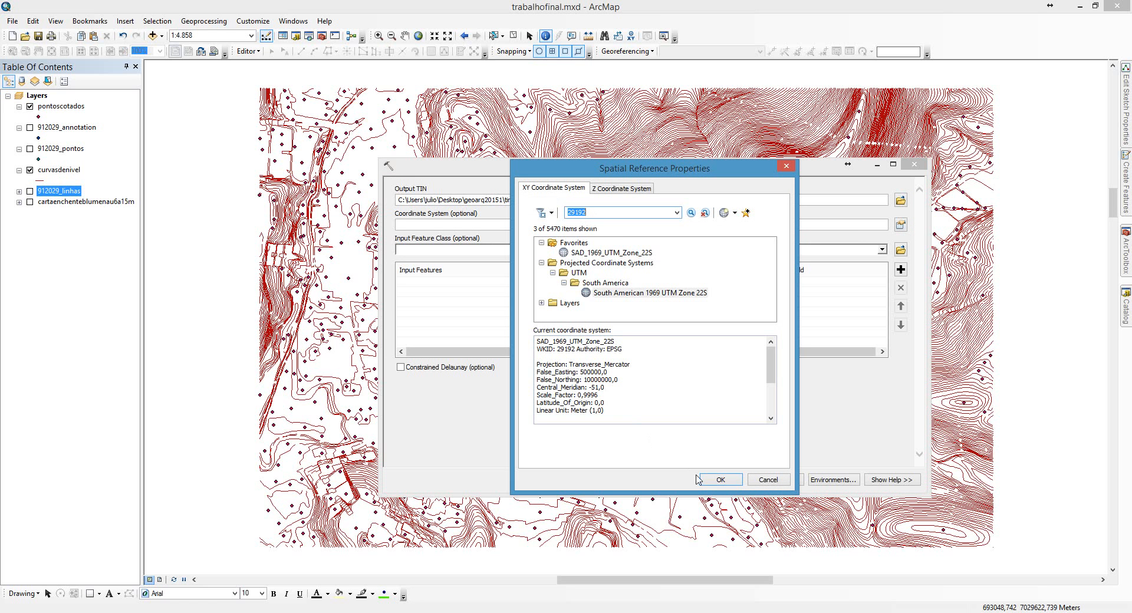
drag(632, 417, 521, 337)
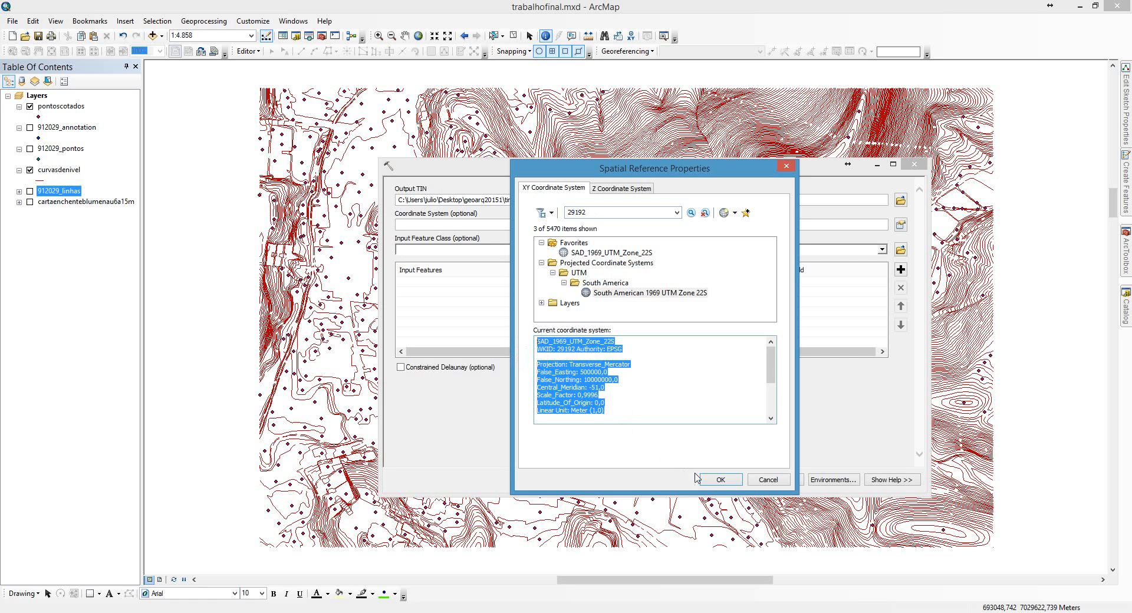
click(718, 480)
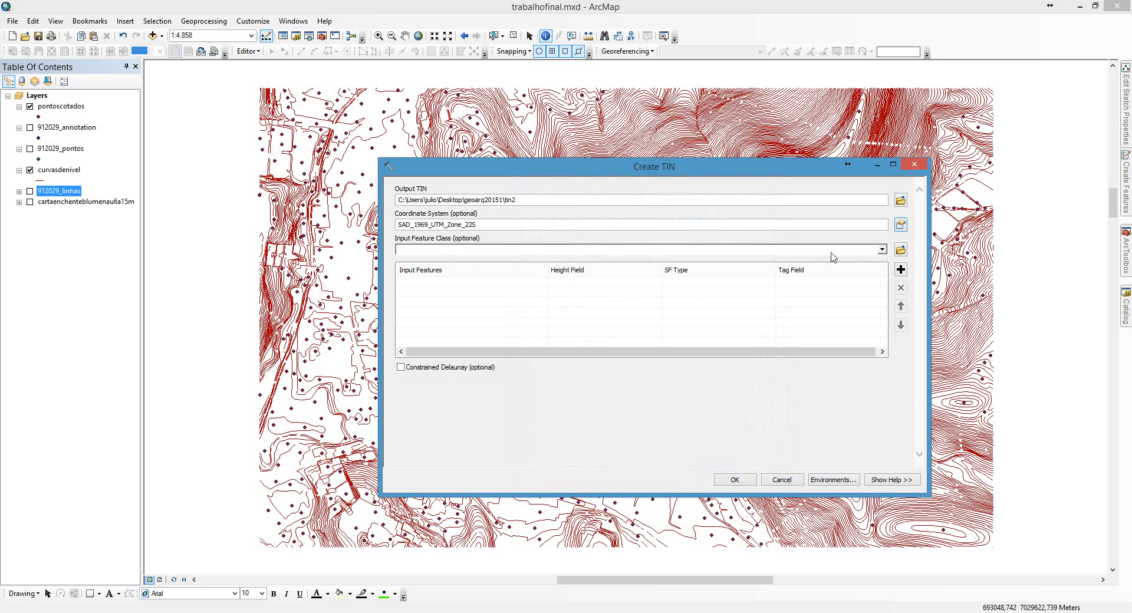
- Add the pontoscotados and curvasdenivel layers together as input features for the TIN
click(57, 172)
ctrl+click(67, 109)
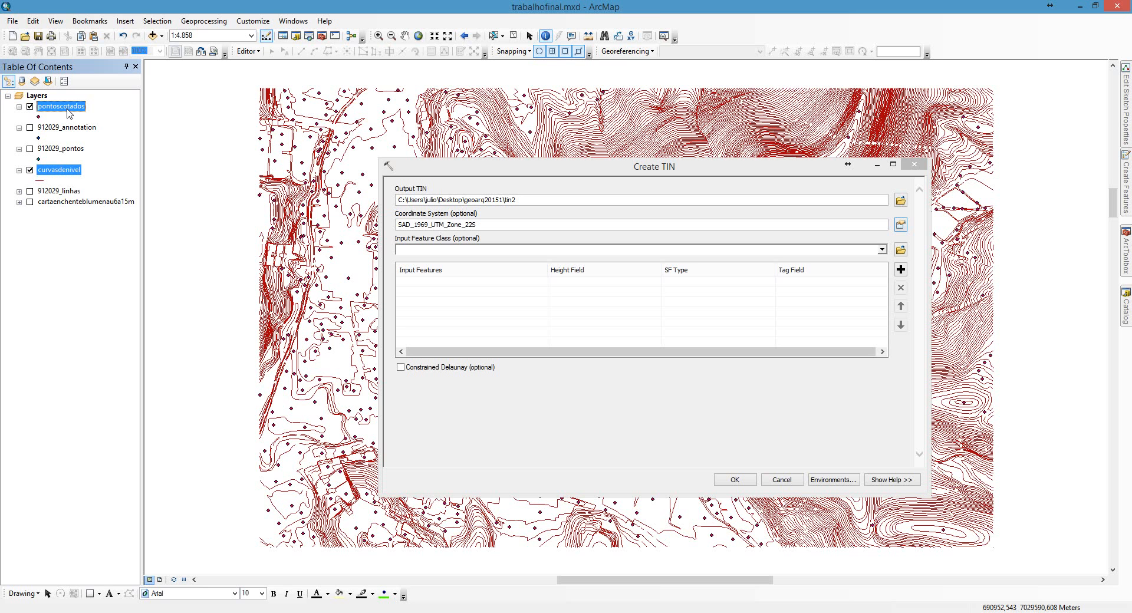
drag(70, 112, 411, 283)
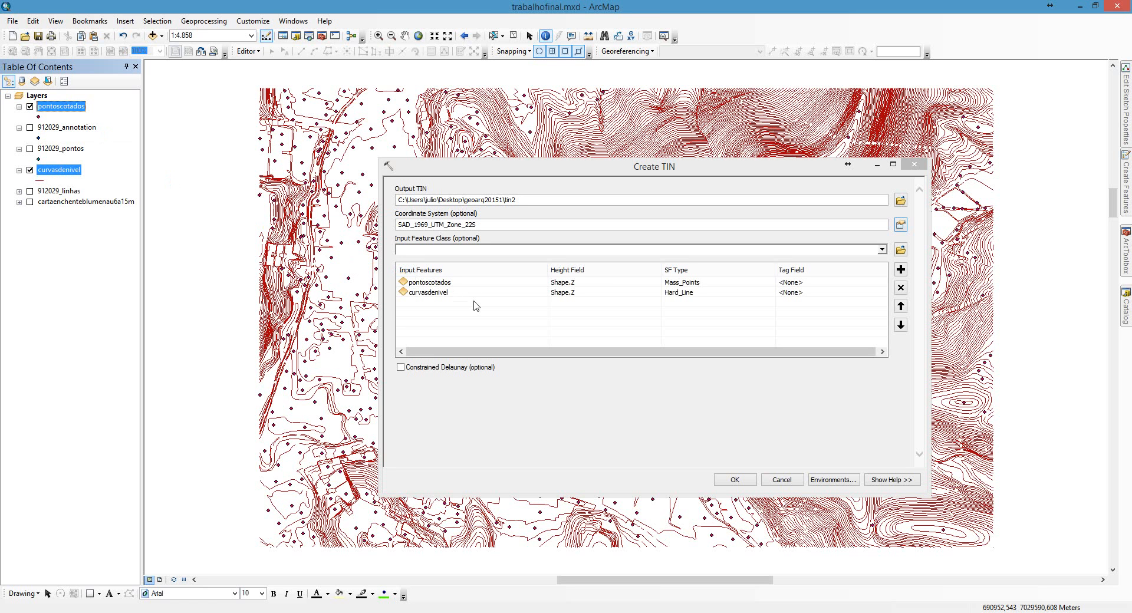
- Set the height field to Elevation for both the pontoscotados and curvasdenivel input features
click(596, 285)
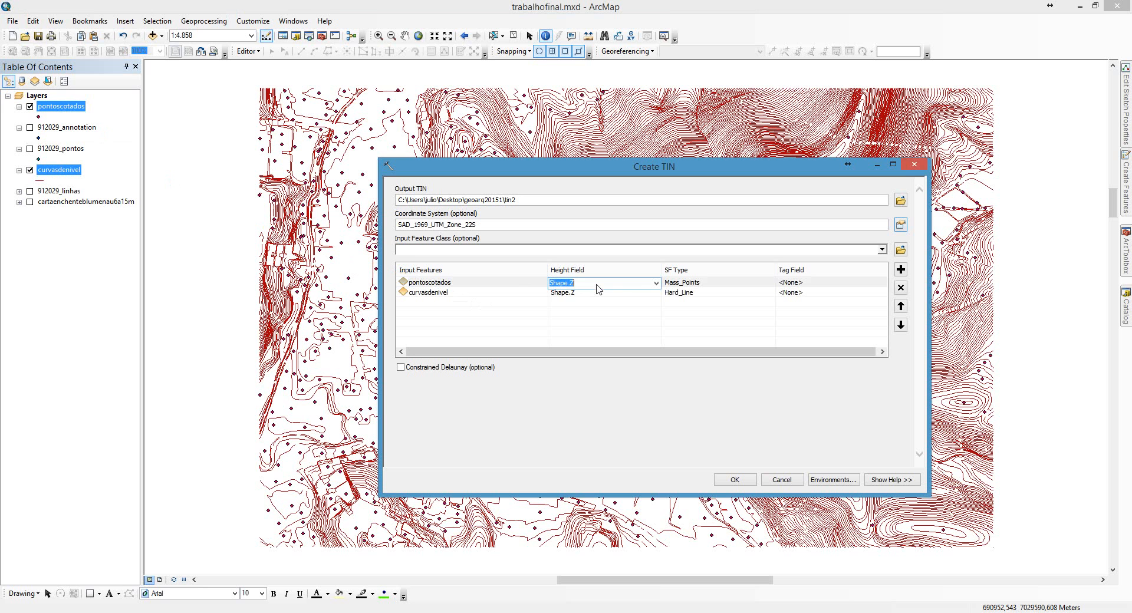
click(656, 285)
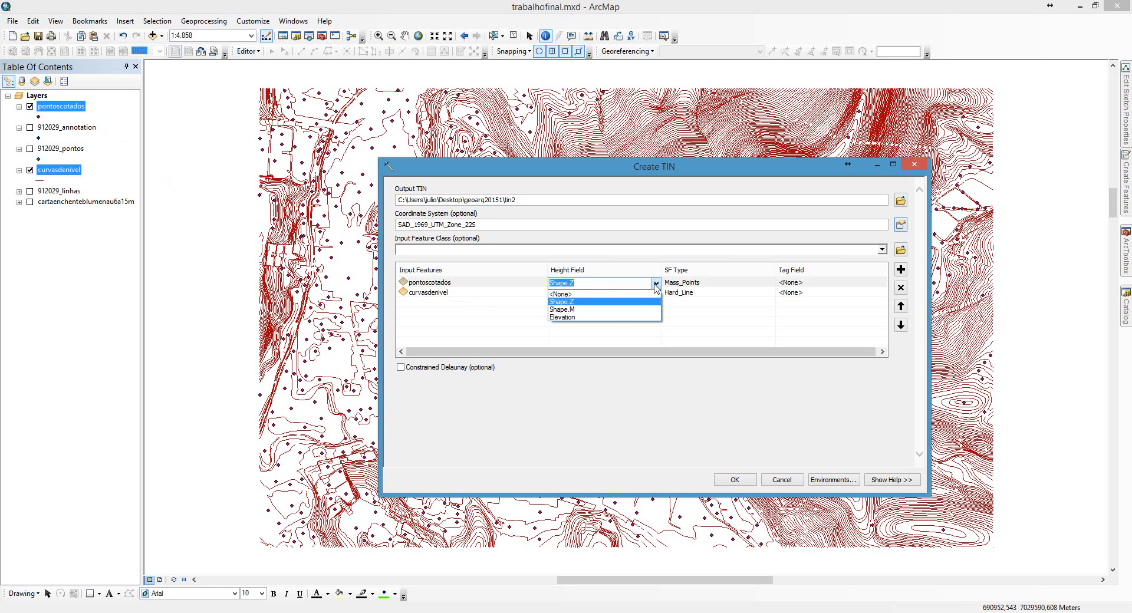
click(618, 319)
click(656, 293)
click(655, 293)
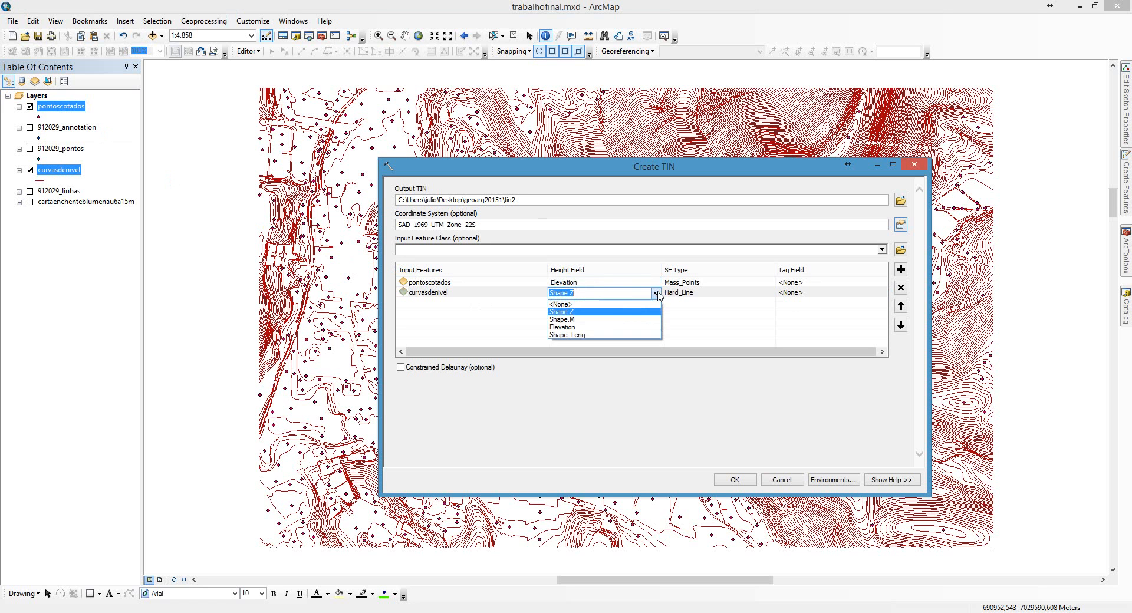
click(613, 328)
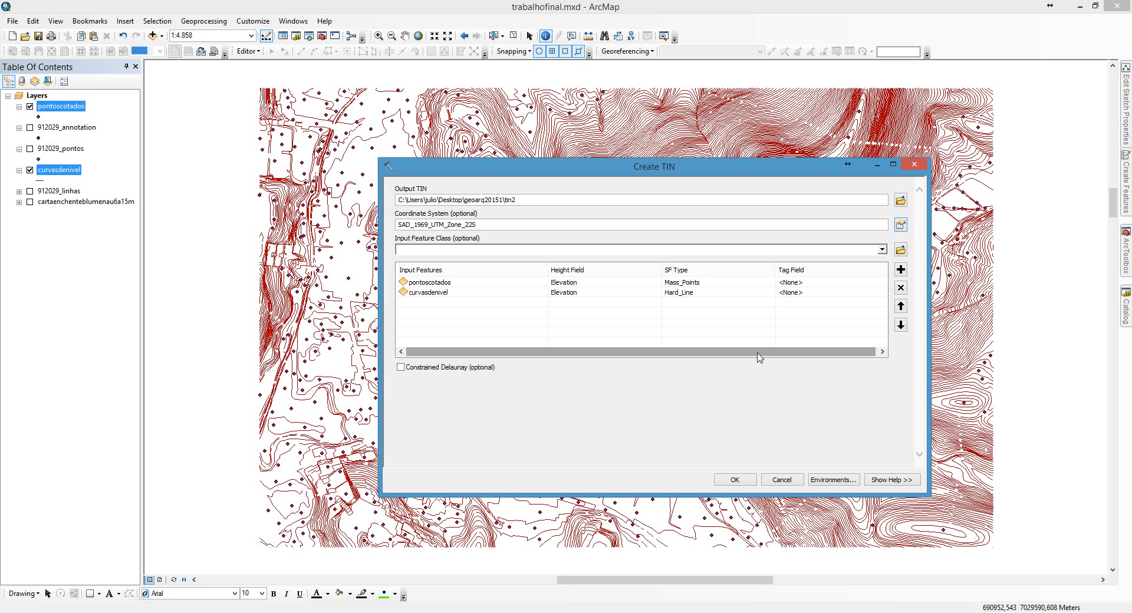
- Generate the TIN from the configured inputs and hide the curvasdenivel and pontoscotados layers
click(735, 480)
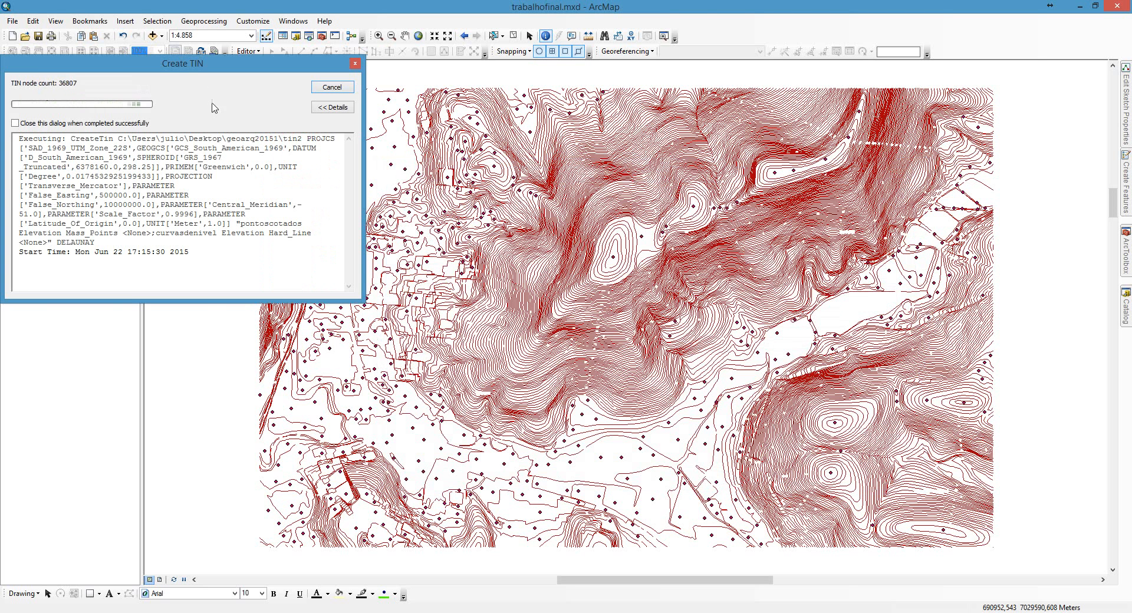
drag(202, 66, 515, 274)
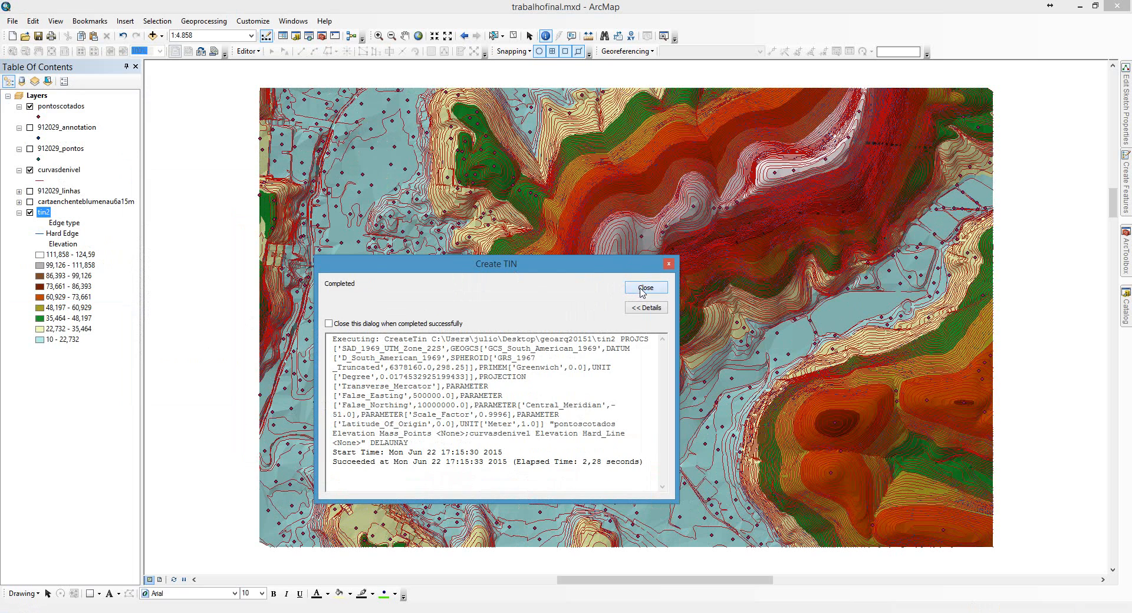
click(643, 289)
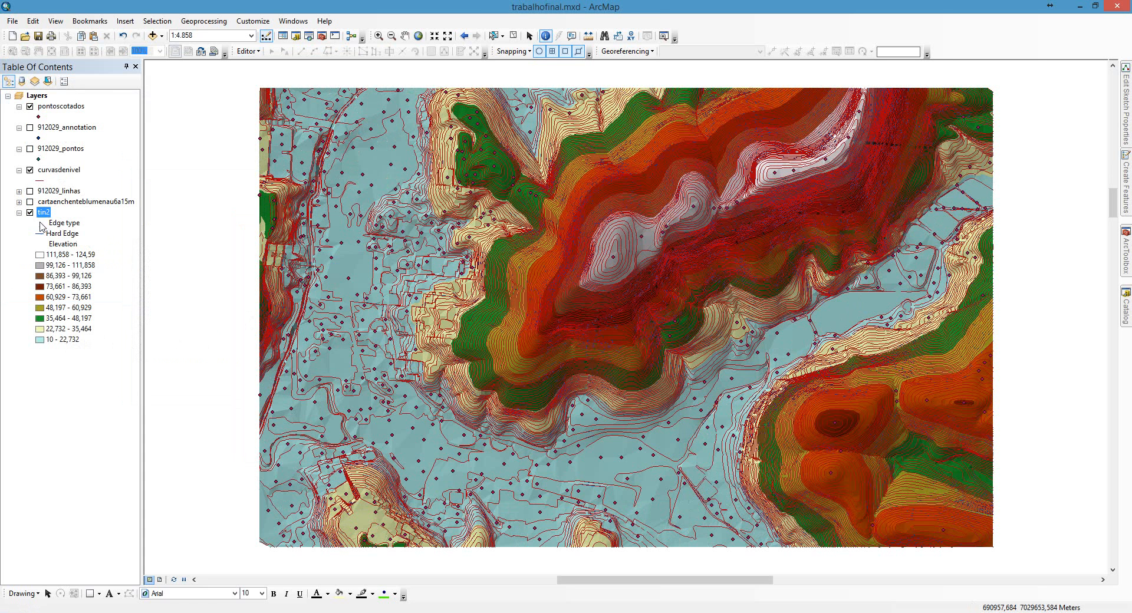
click(30, 171)
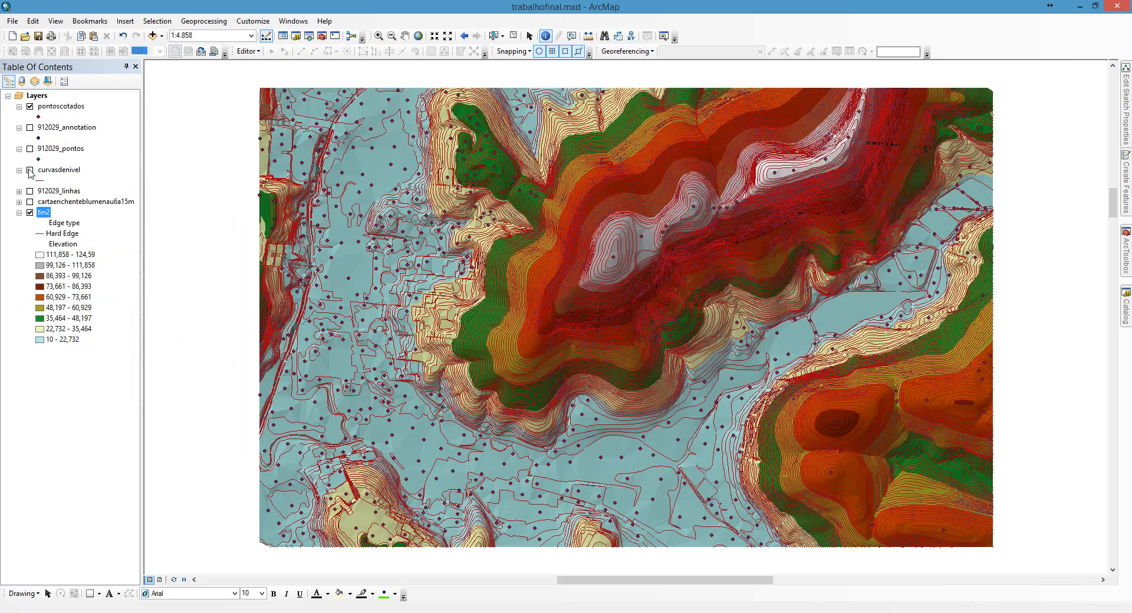
click(30, 107)
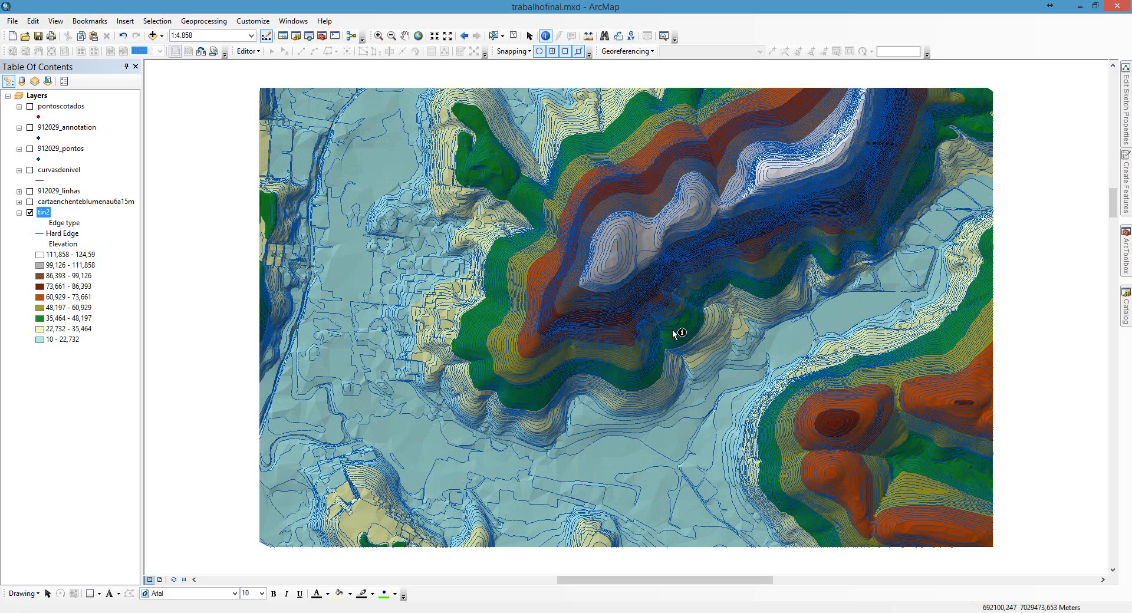
- Start the 3D Analyst TIN to Raster conversion with tin2 as the input TIN
click(1124, 272)
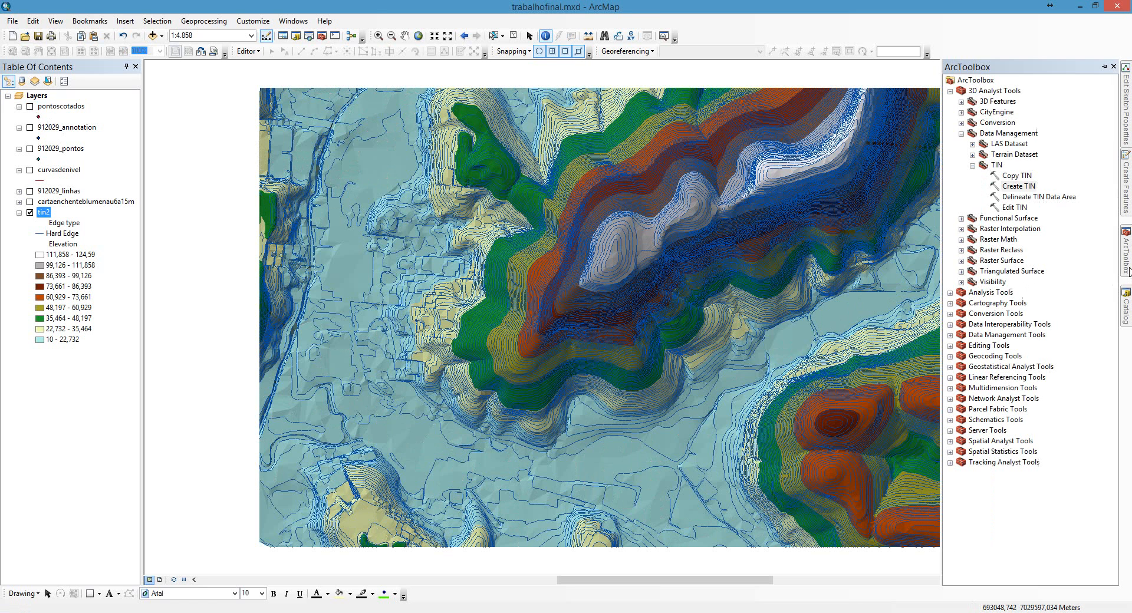
click(961, 135)
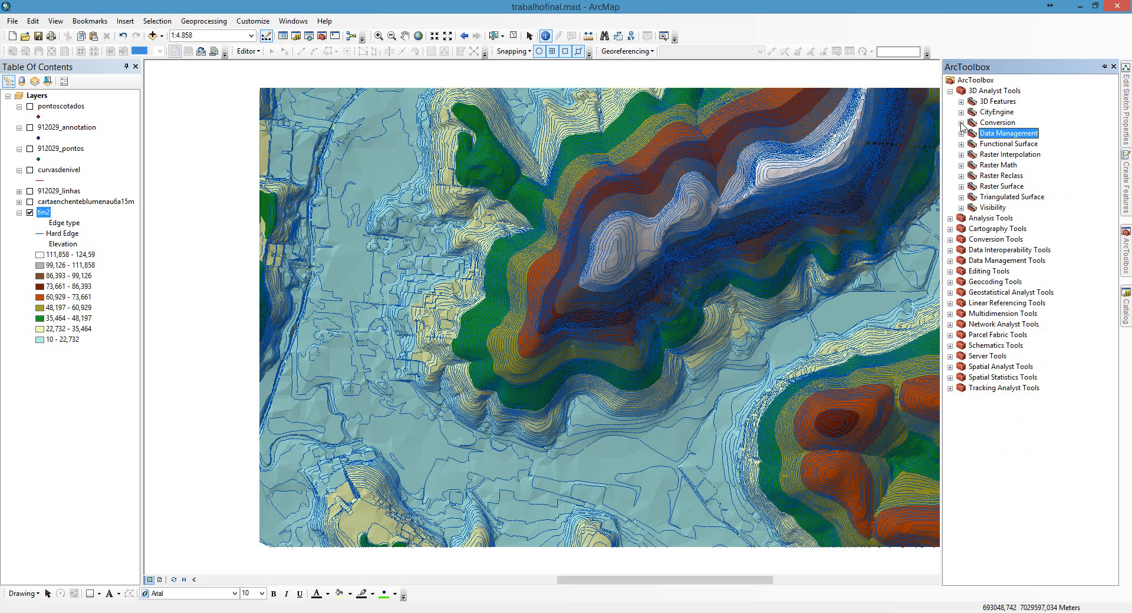
click(961, 122)
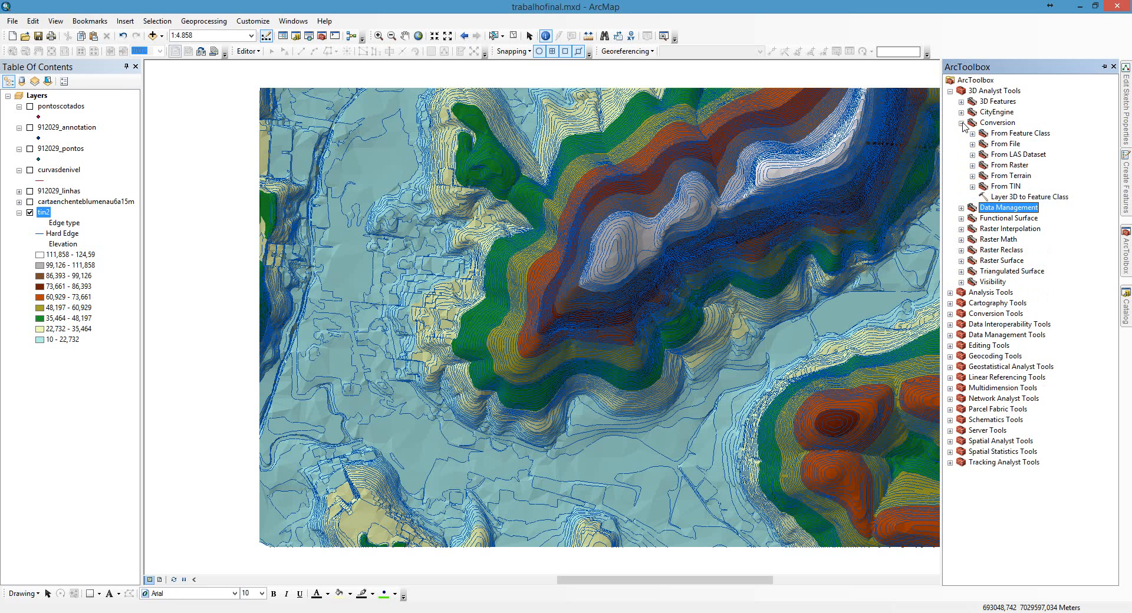
click(973, 166)
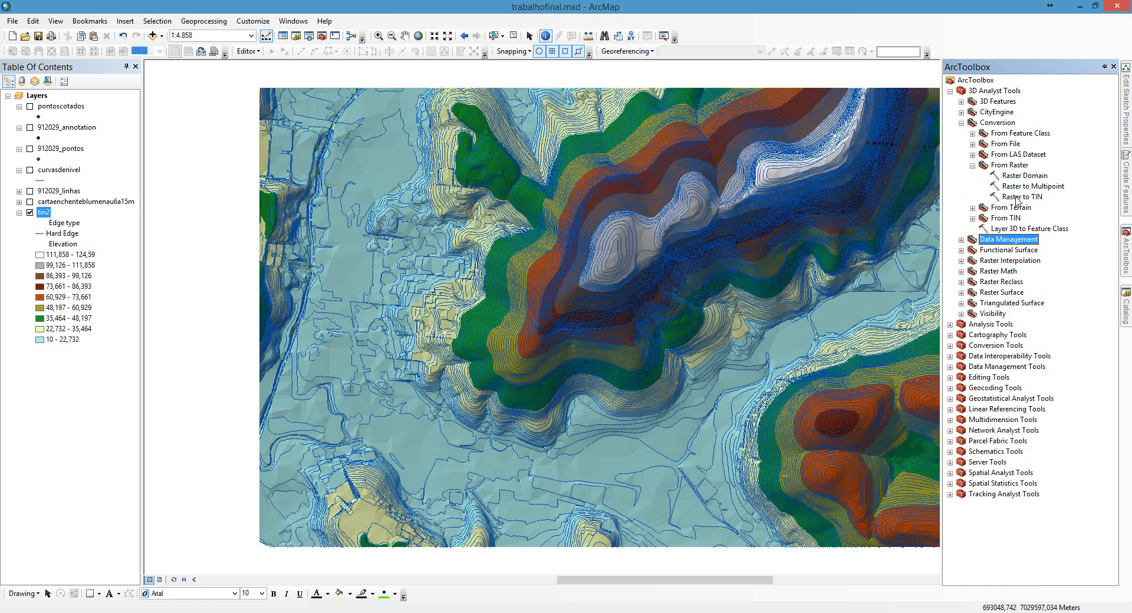
click(973, 166)
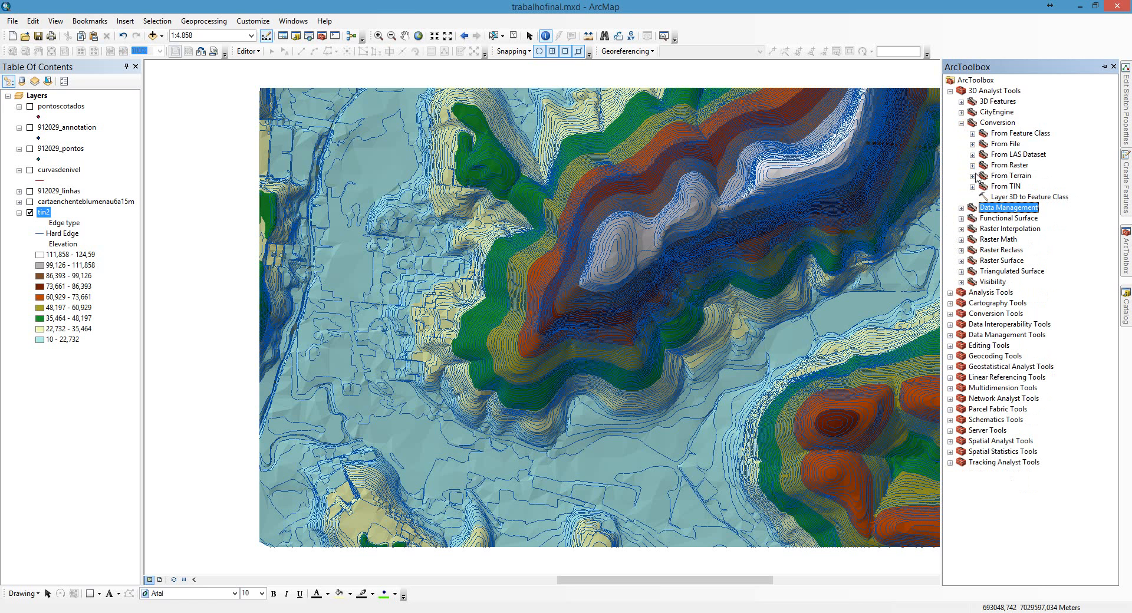
click(972, 186)
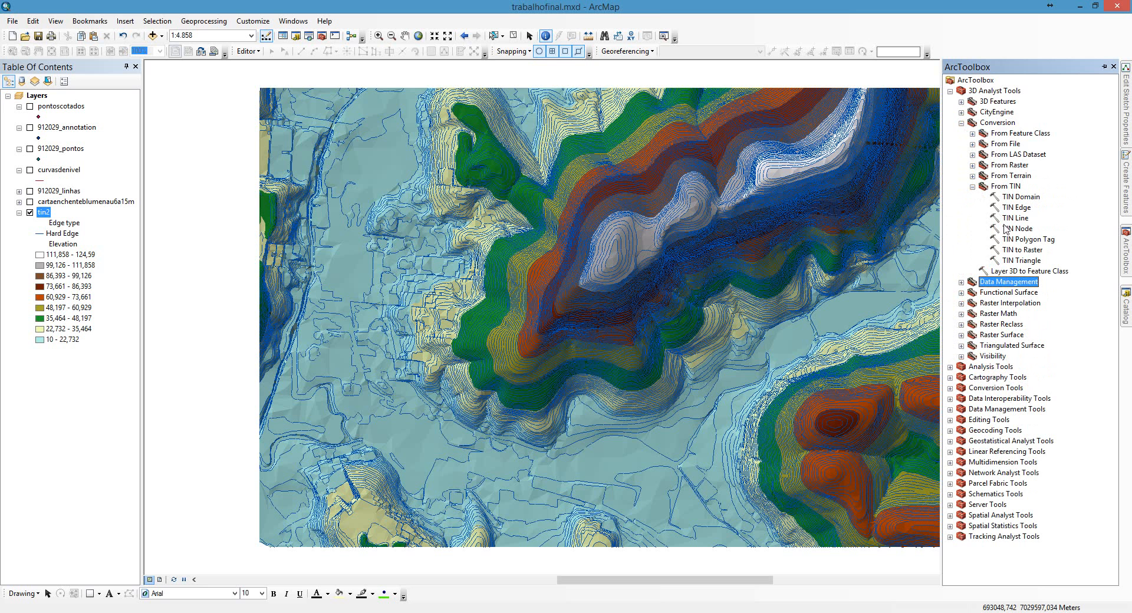
click(1012, 254)
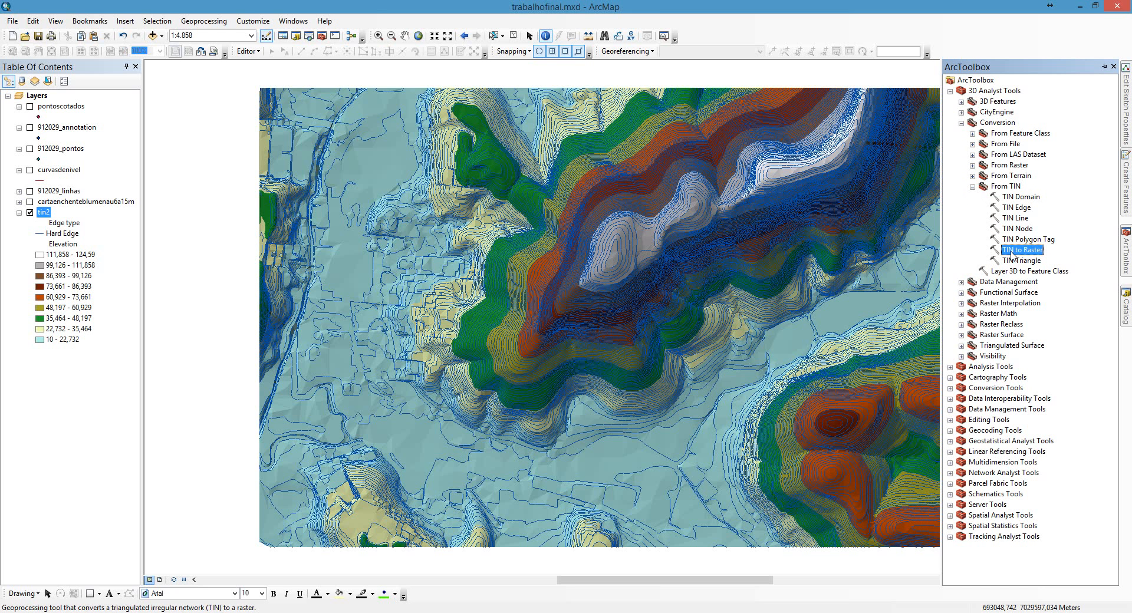
double_click(1011, 252)
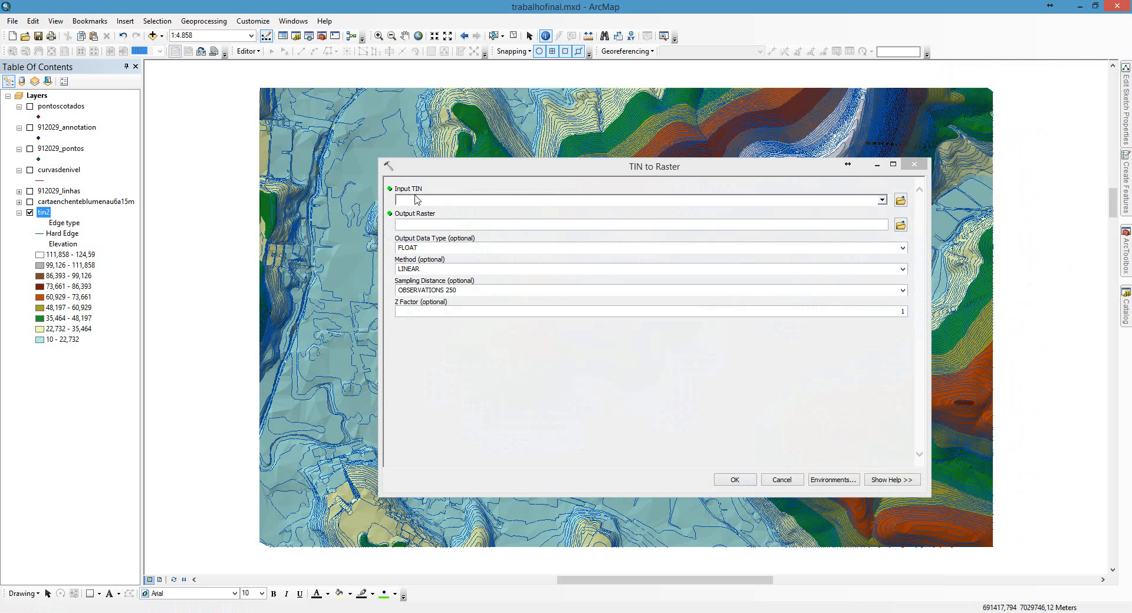
drag(43, 217, 429, 200)
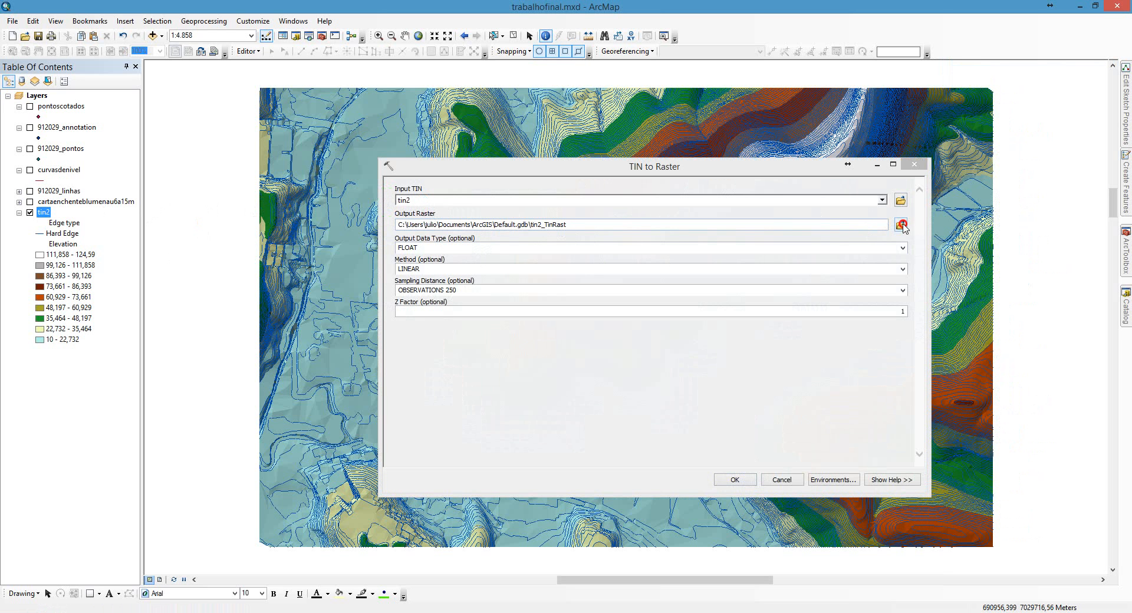
- Set the output raster to altimetria2 in the geoarq20151 folder on the desktop
click(901, 226)
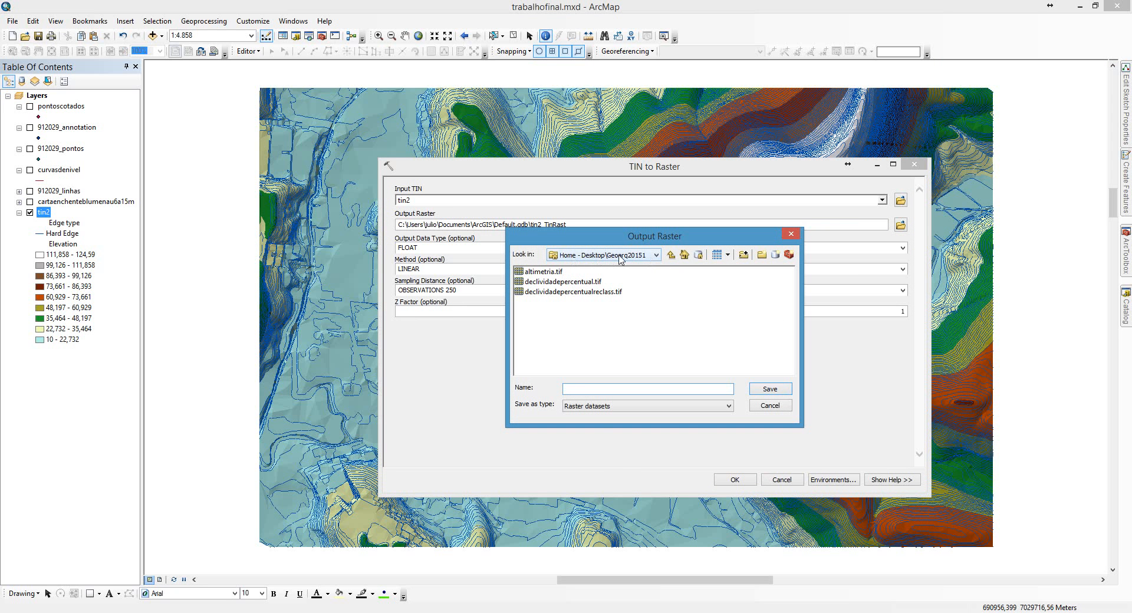
click(580, 386)
text(altimetria2)
click(760, 391)
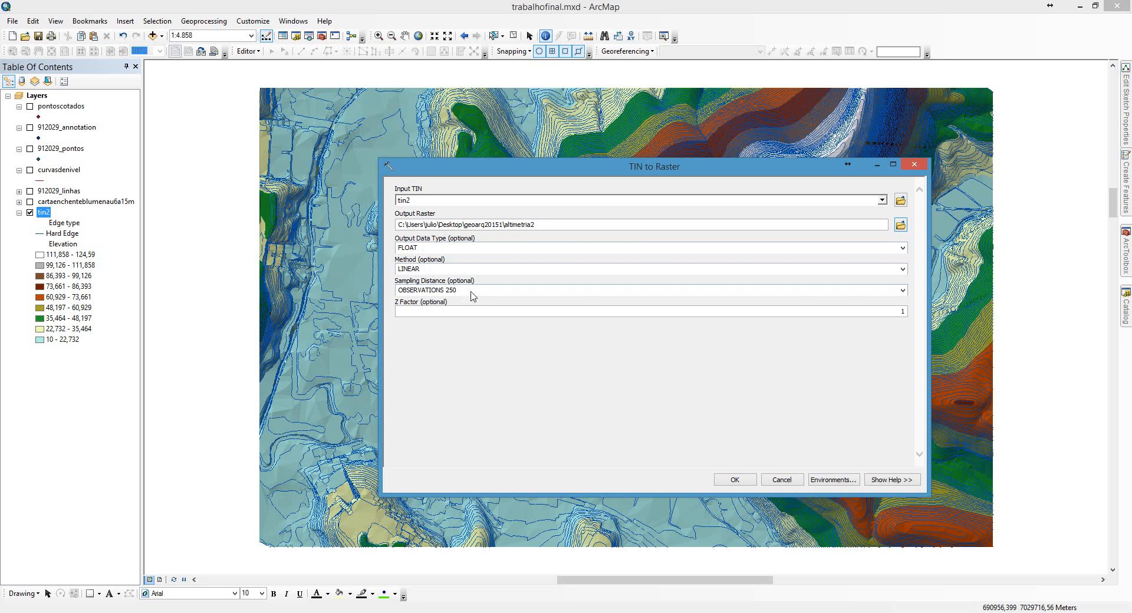
- Set the raster's sampling distance to CELLSIZE 1
click(902, 290)
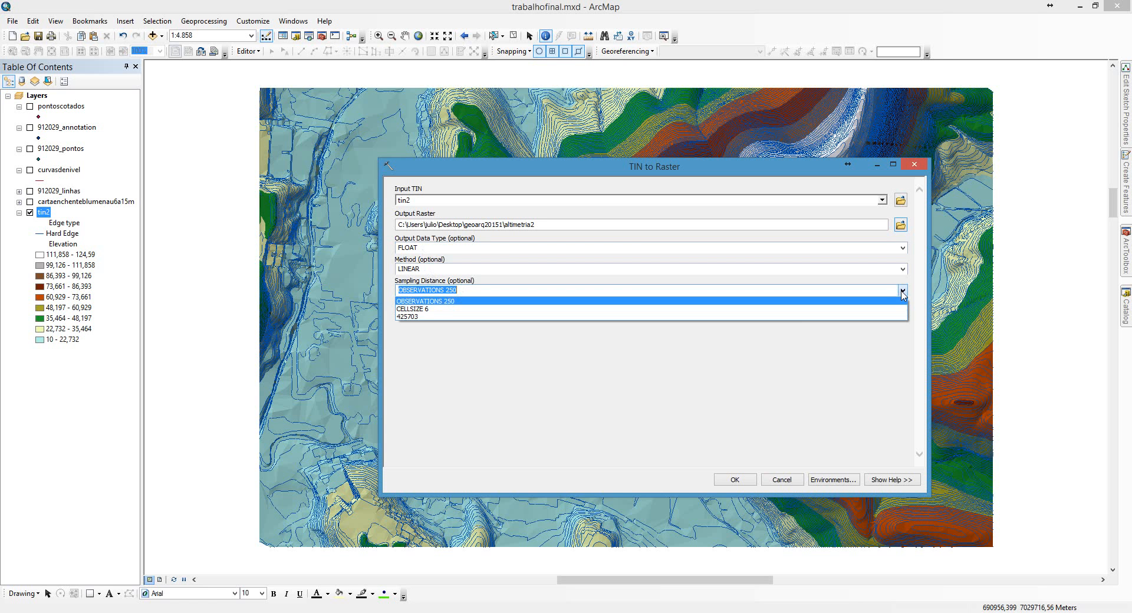
click(519, 310)
click(446, 292)
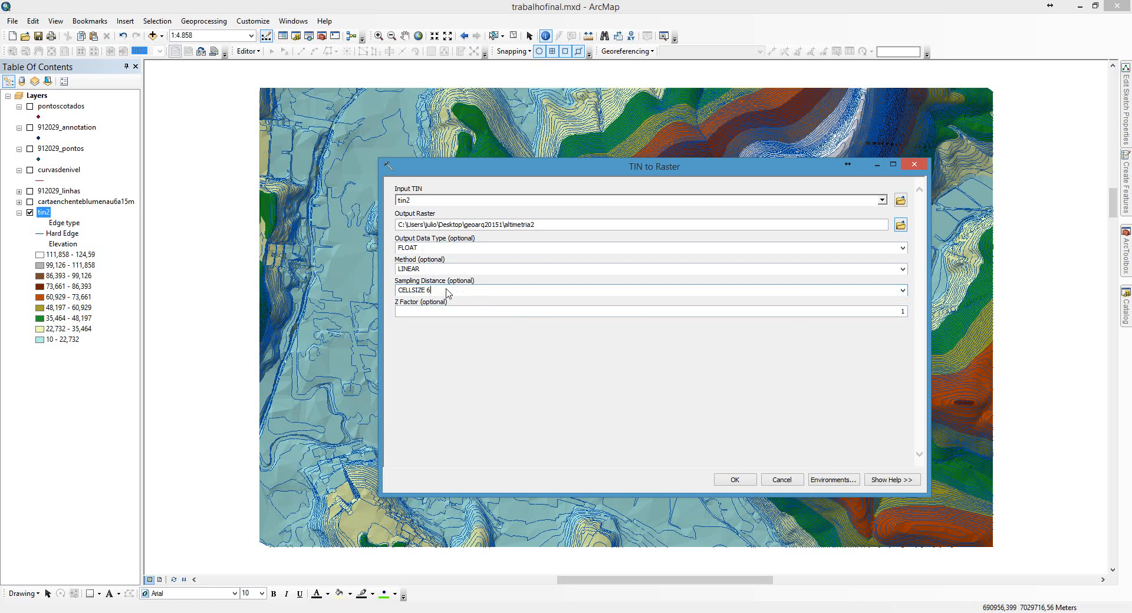
key(BackSpace)
text(1)
- Run the TIN to Raster conversion and dismiss its completion report
drag(586, 174, 514, 159)
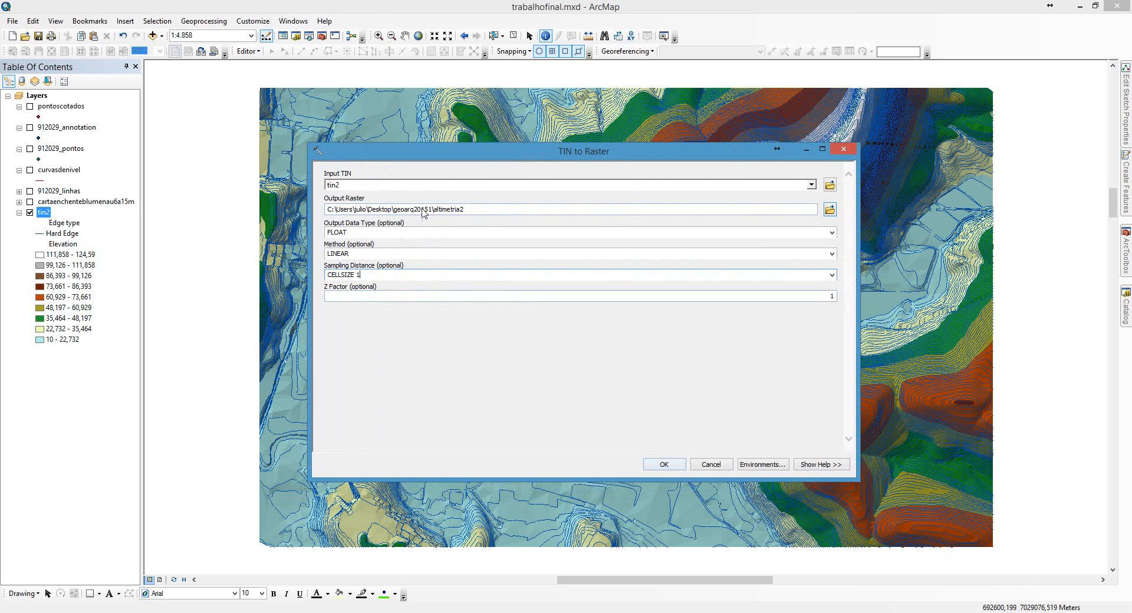
click(662, 466)
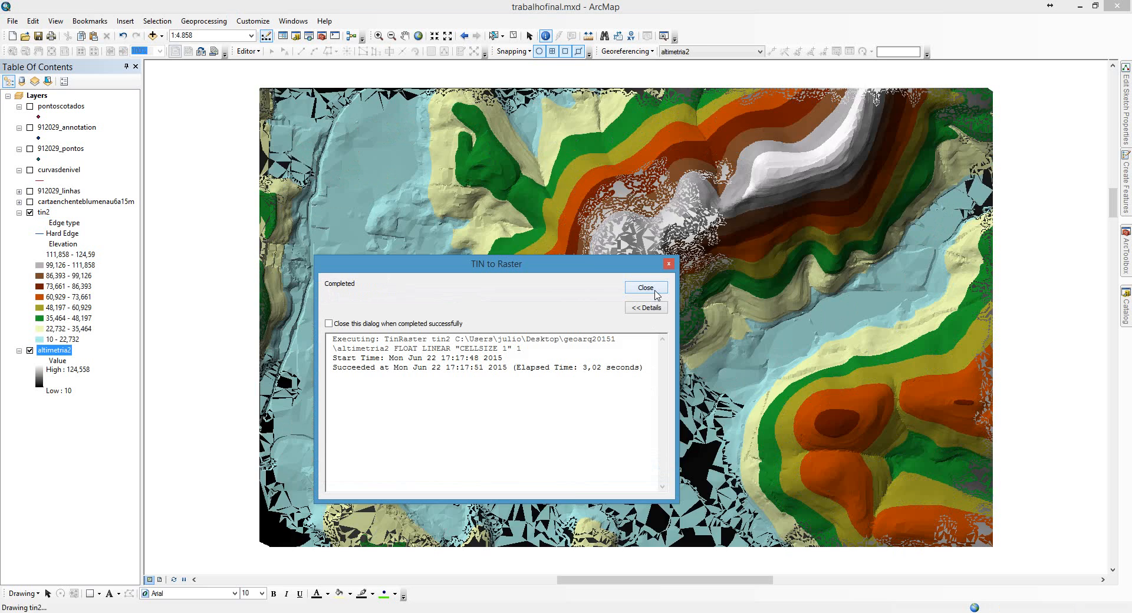
drag(548, 266, 606, 238)
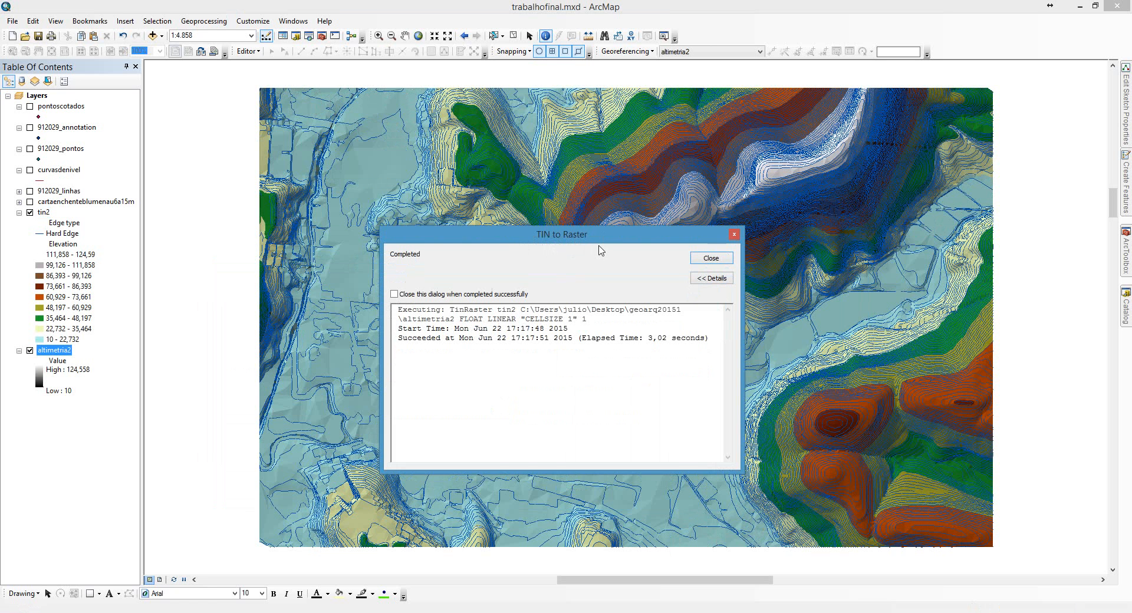
drag(522, 231, 457, 259)
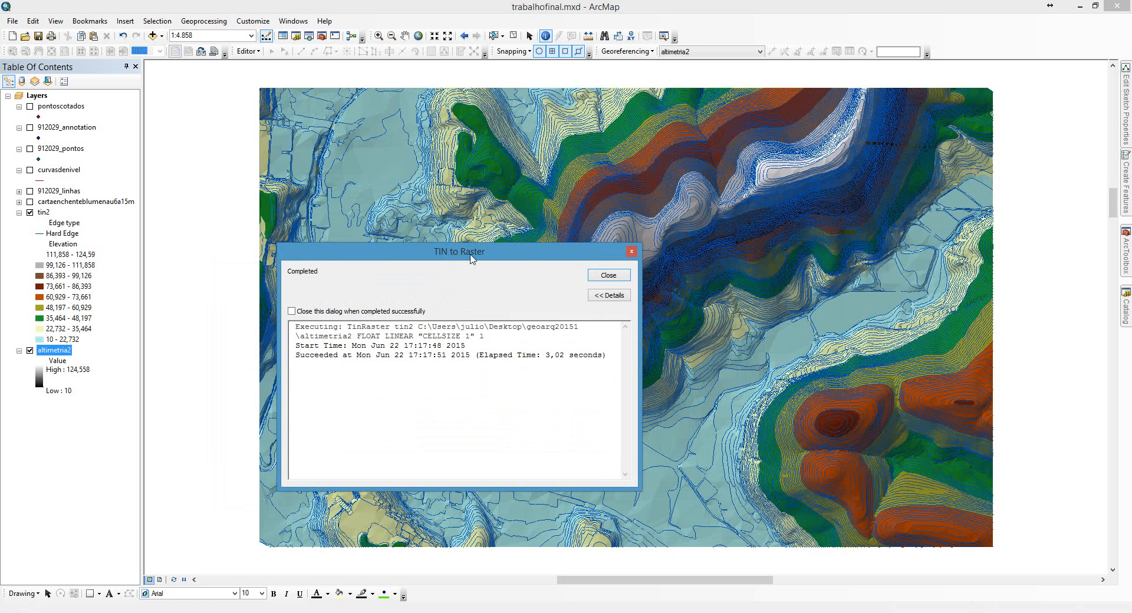
click(607, 275)
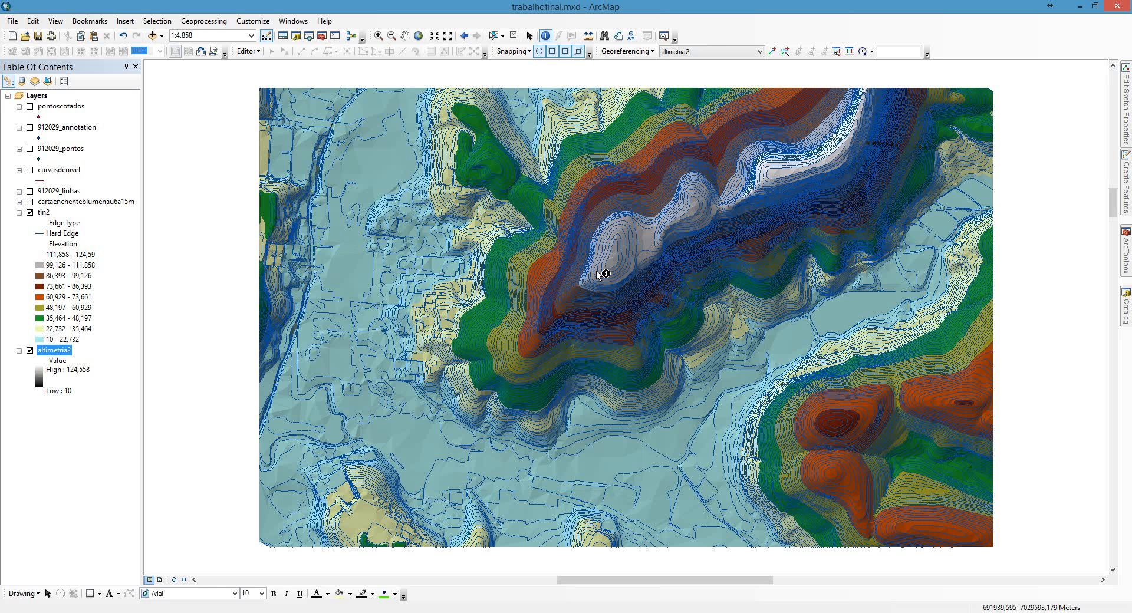
- Review the geoprocessing options, including the background processing setting
click(211, 24)
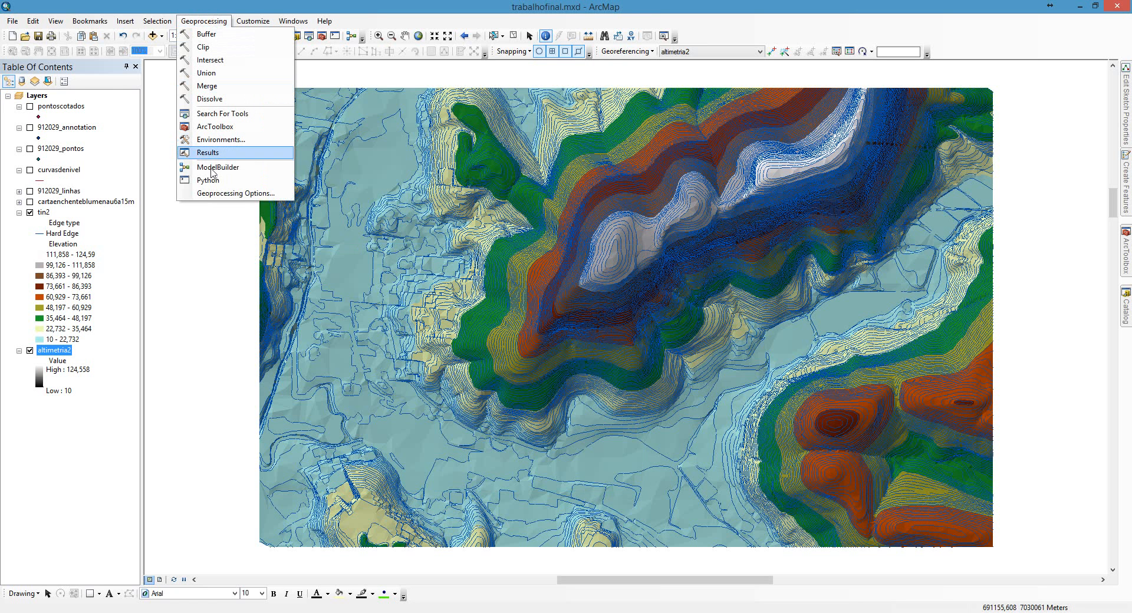
click(207, 195)
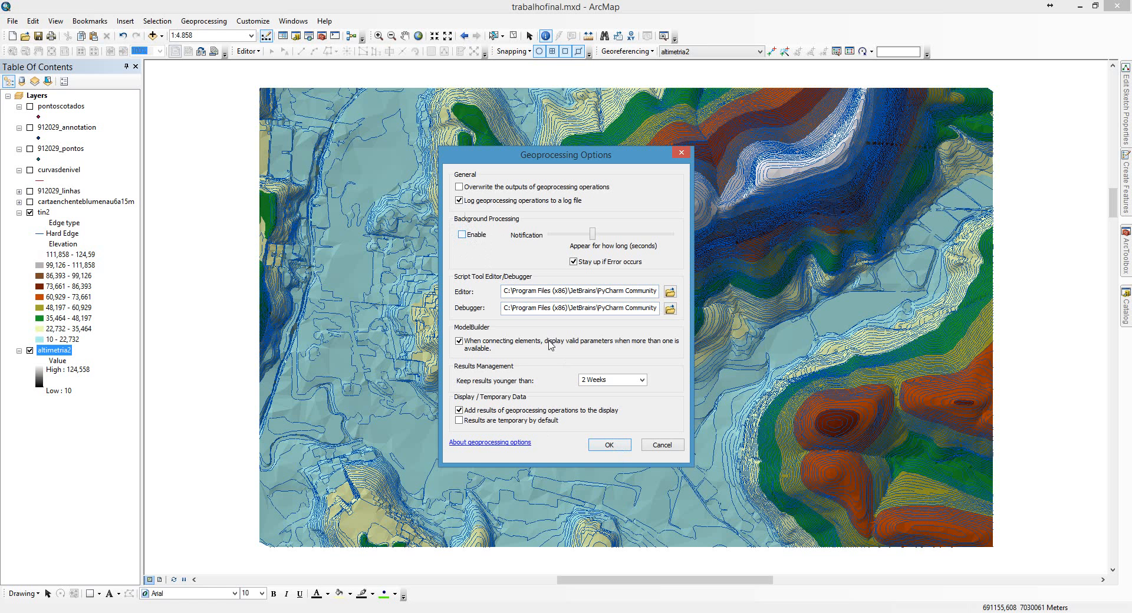
click(599, 448)
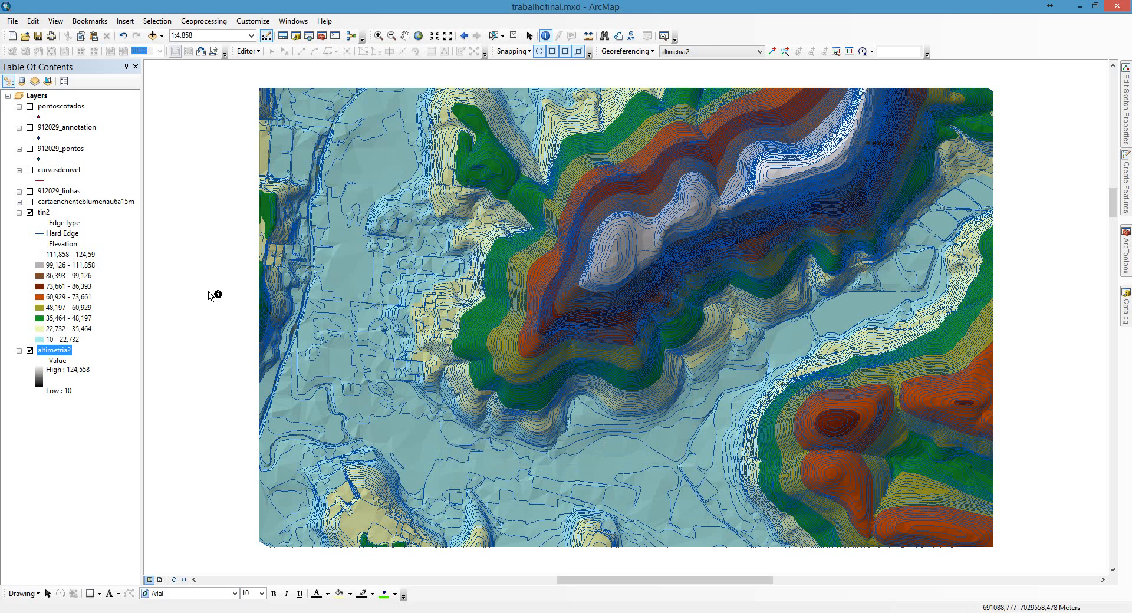
- Hide the tin2 layer and look at the general layer properties of the altimetria2 raster
click(30, 212)
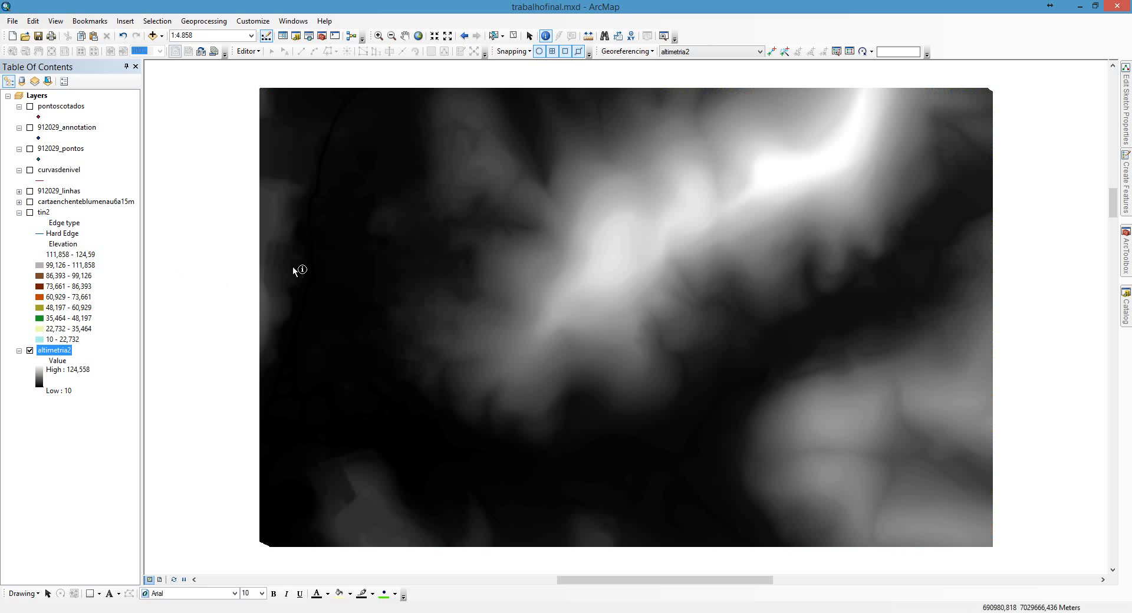
right_click(67, 354)
click(81, 520)
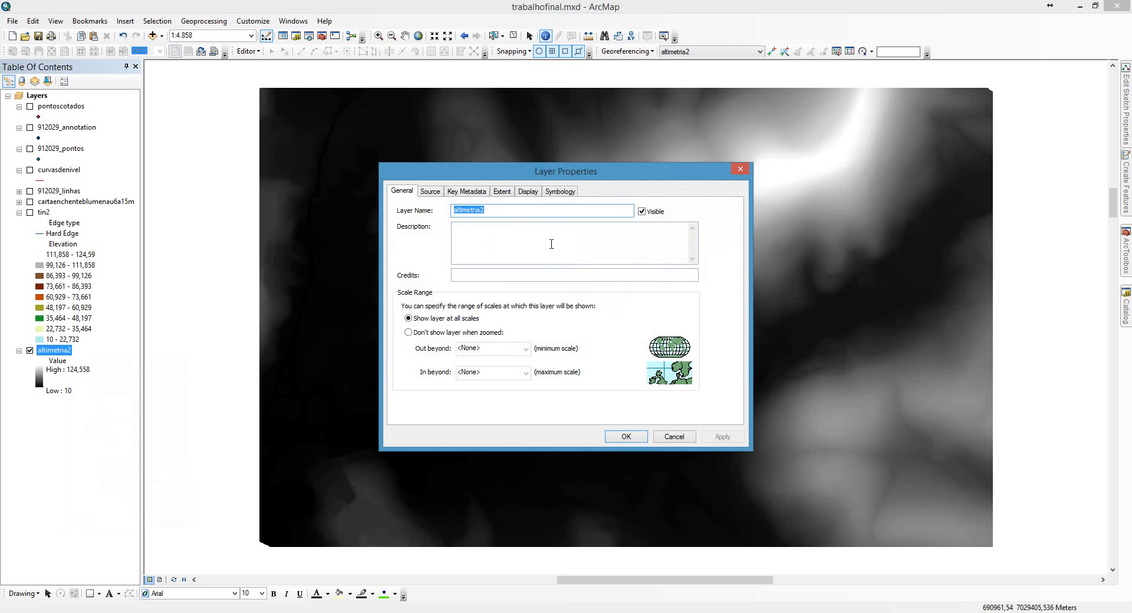
click(674, 436)
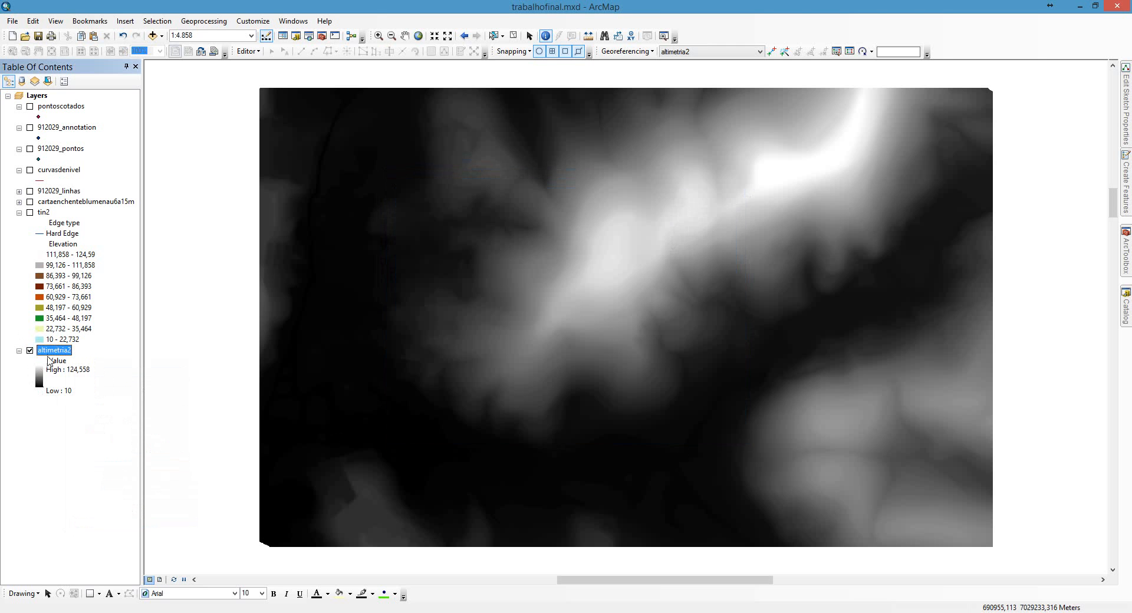
- Start the 3D Analyst Slope tool for raster surfaces with altimetria2 as the input raster
click(1125, 248)
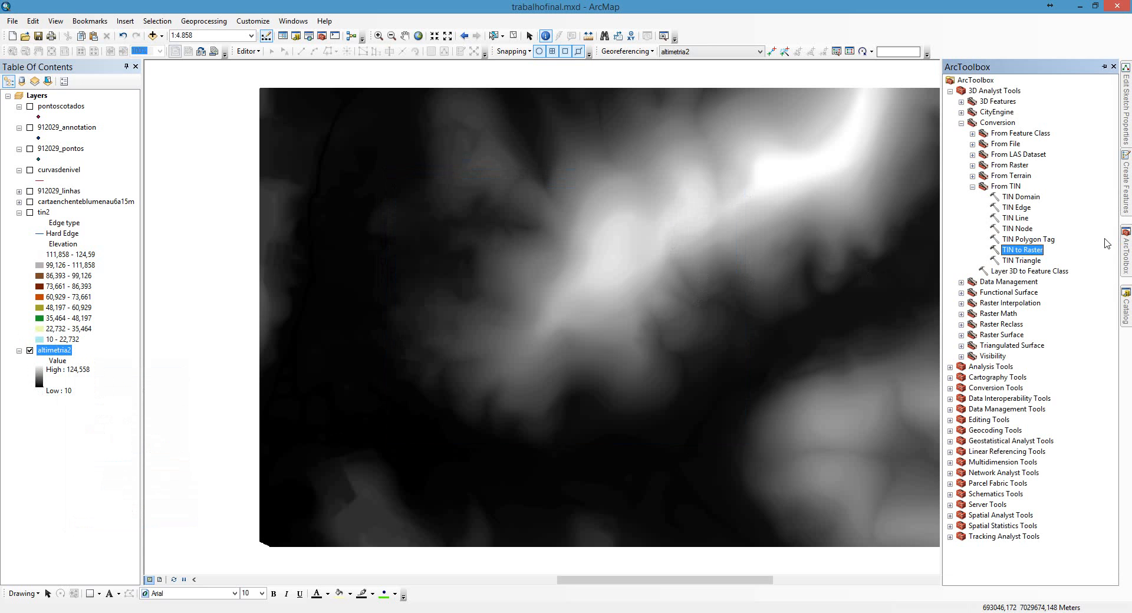
click(972, 187)
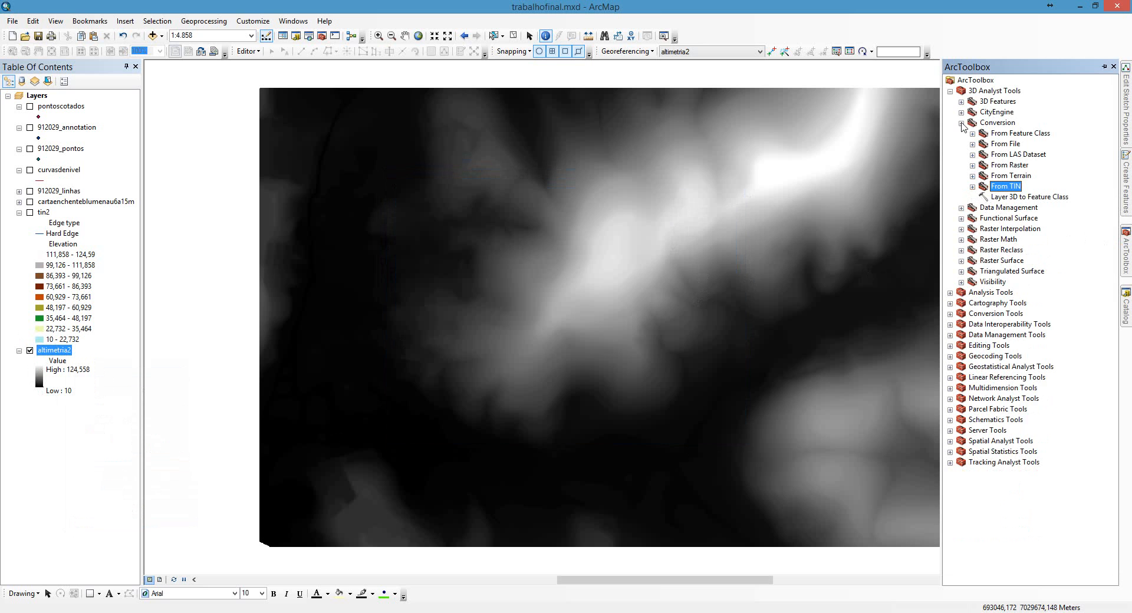
click(961, 123)
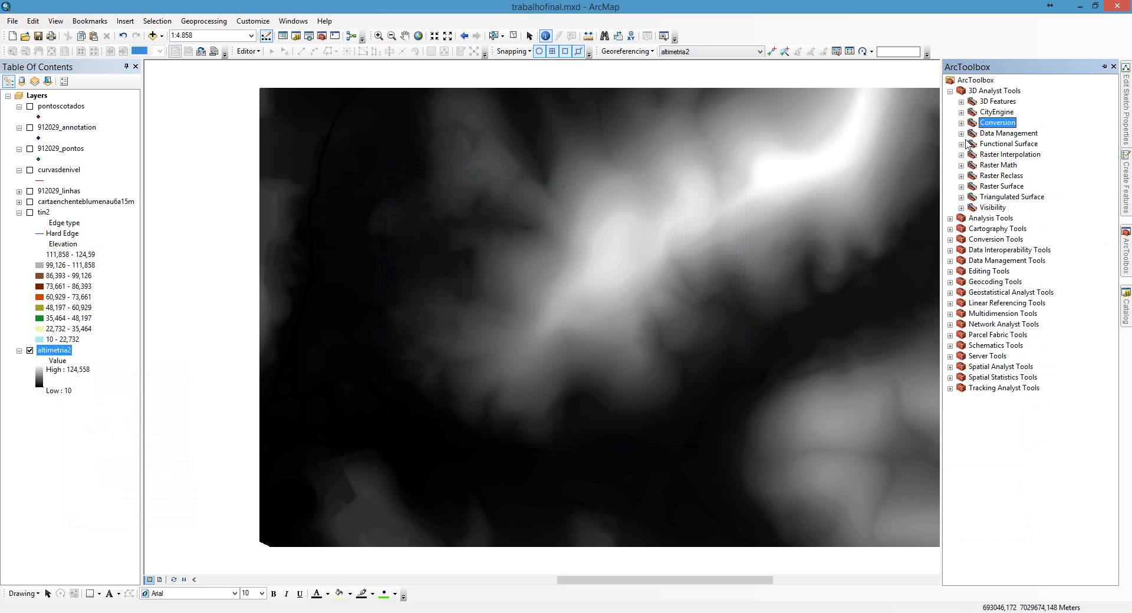
click(961, 186)
click(999, 272)
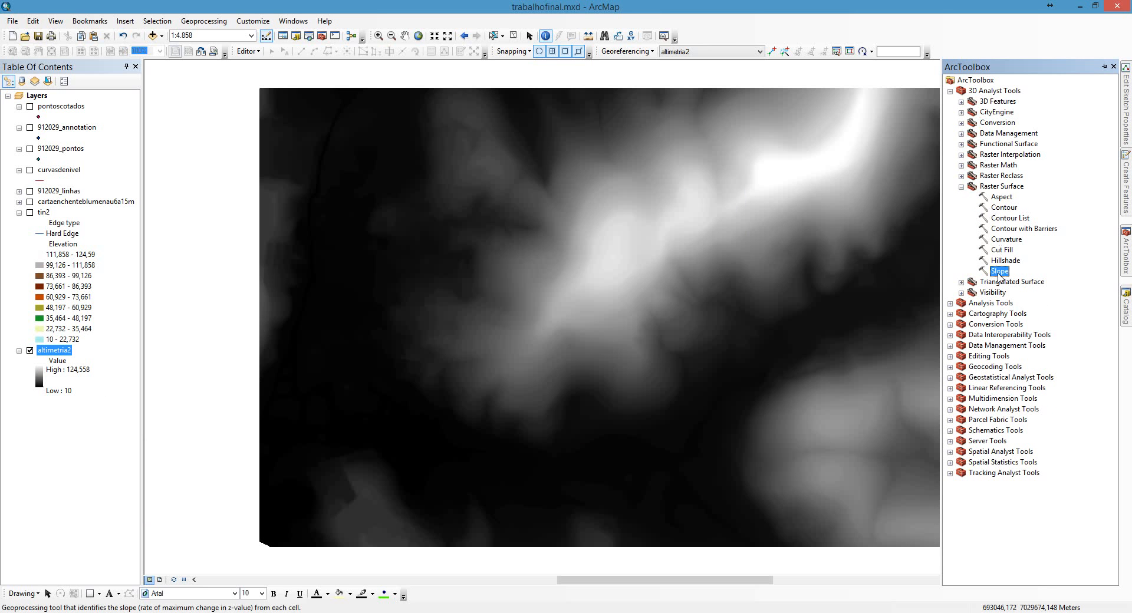
double_click(999, 273)
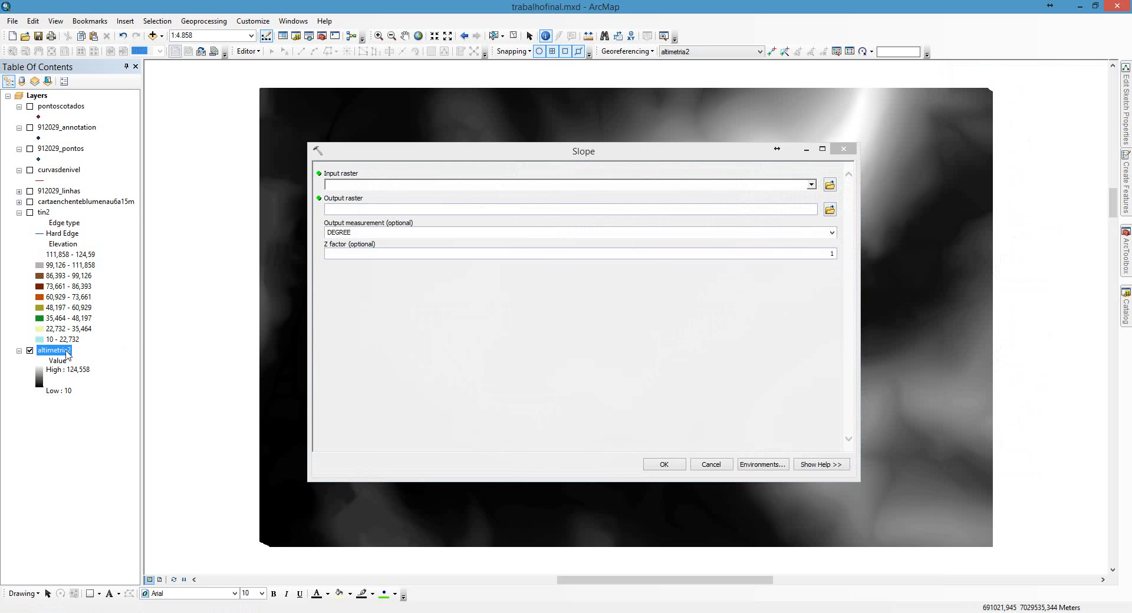
drag(67, 354, 579, 192)
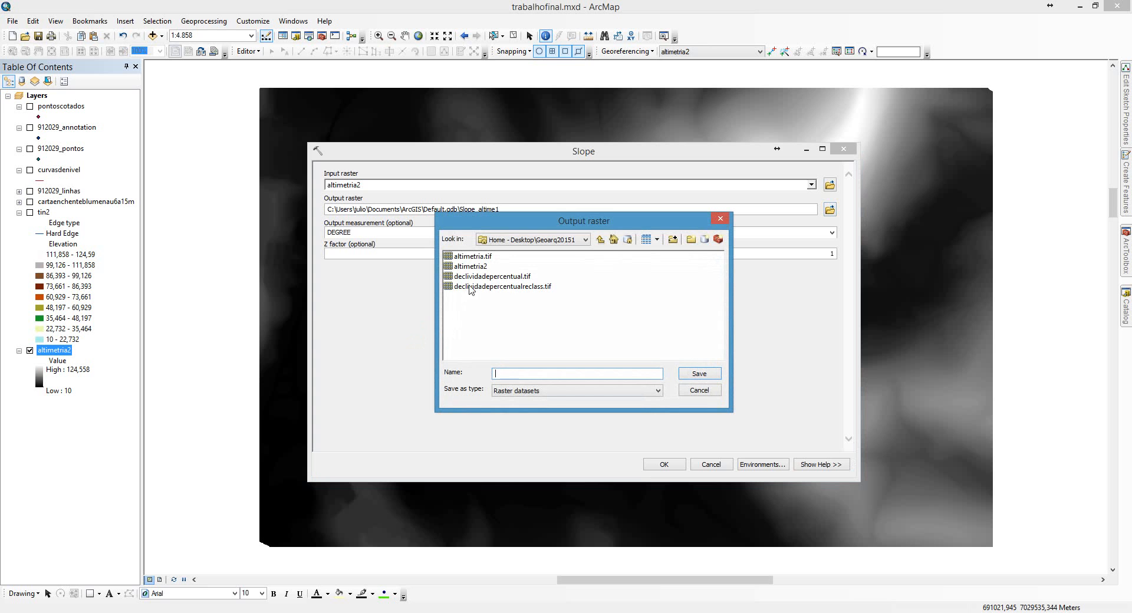
- Set the slope output raster to declividadepercentual2.tif in the Geoarq20151 folder
click(472, 277)
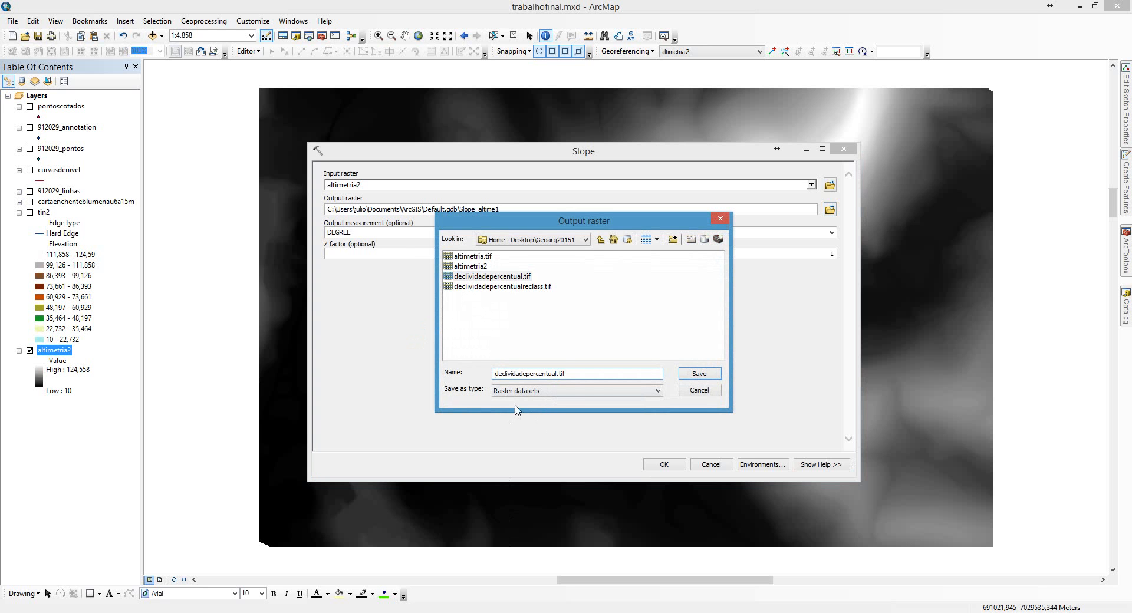
drag(526, 375, 556, 376)
key(Right)
text(l2)
click(685, 375)
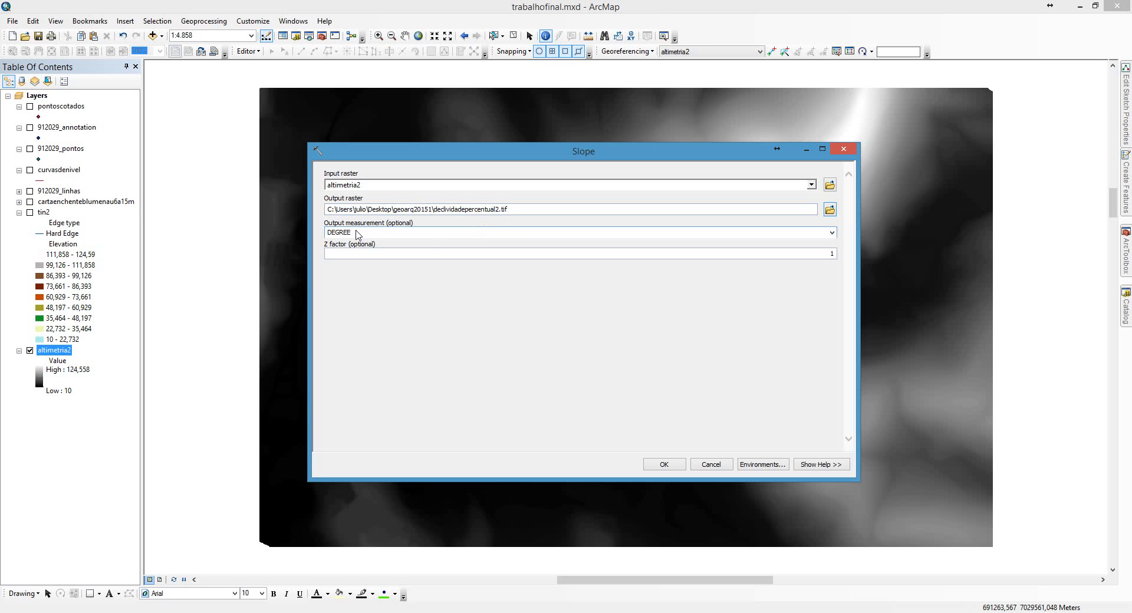
- Run the slope calculation with PERCENT_RISE as output measurement, dismiss its report and hide the altimetria2 layer
click(832, 232)
click(442, 252)
click(409, 257)
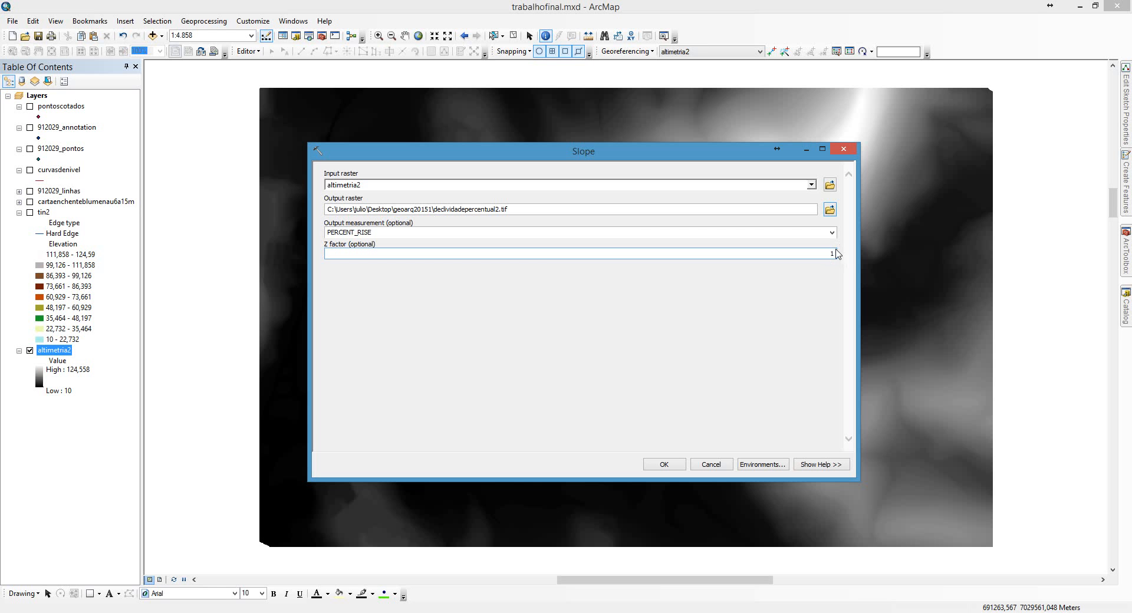
click(663, 465)
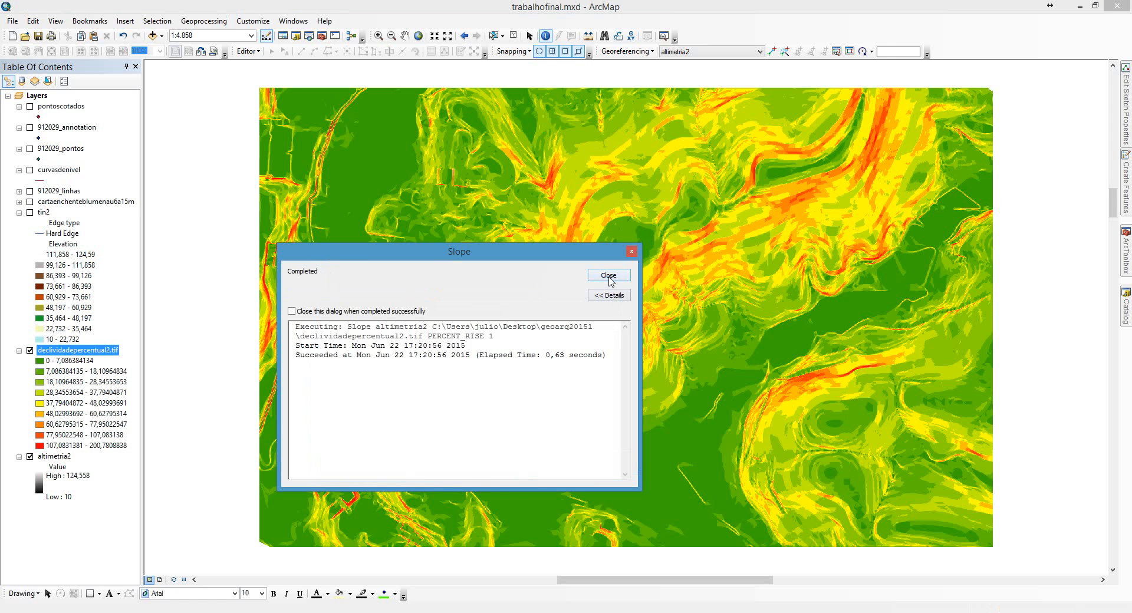
click(609, 276)
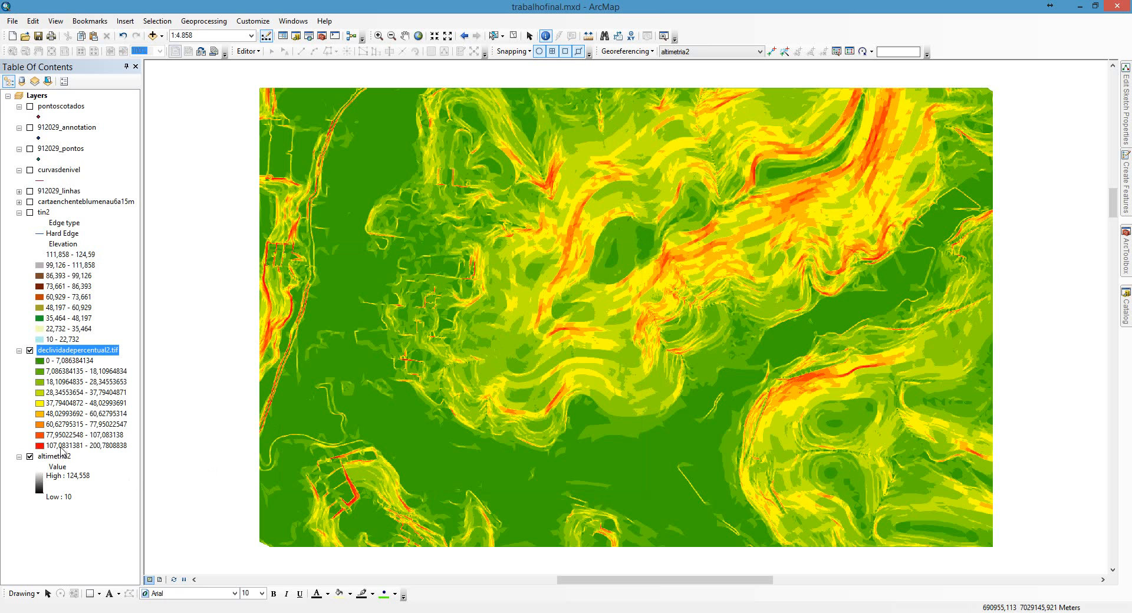
click(30, 457)
- Start the Spatial Analyst Reclassify tool with declividadepercentual2.tif as the input raster
click(1125, 248)
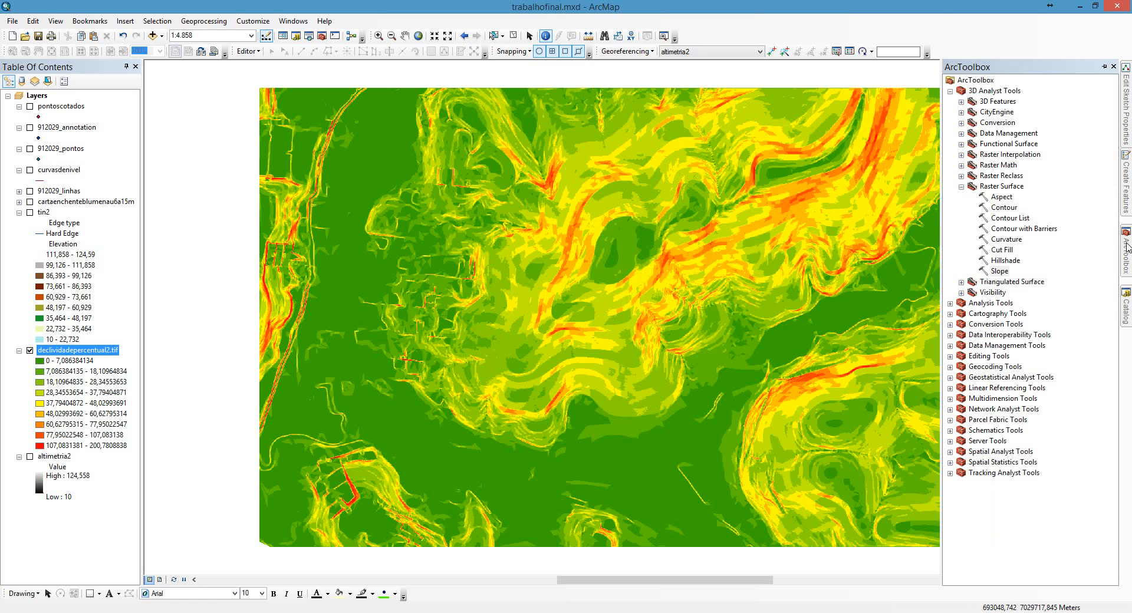
click(961, 187)
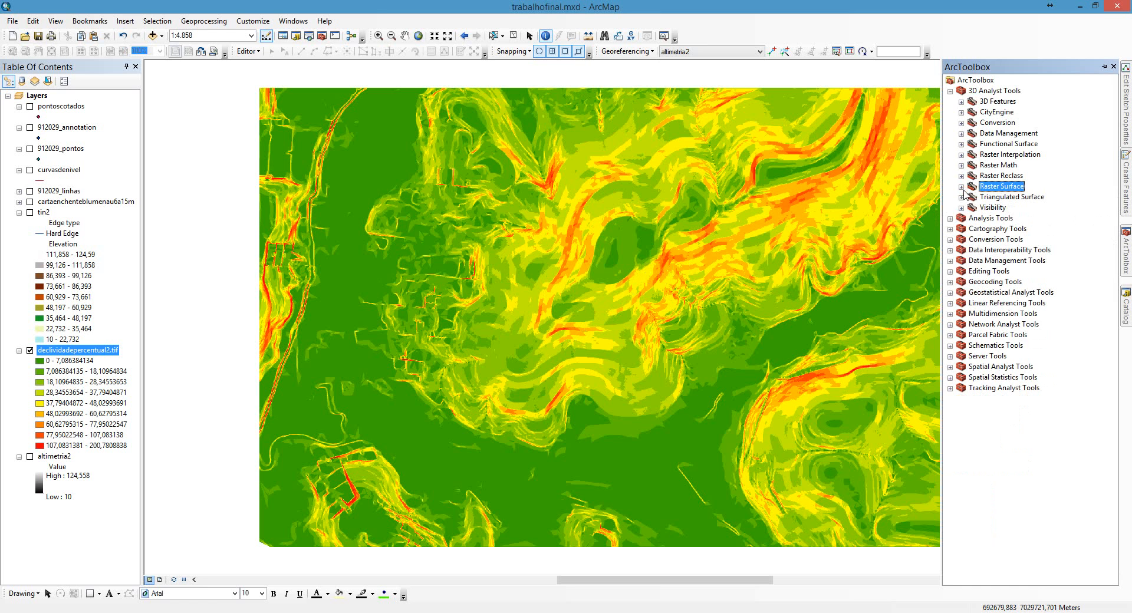
click(950, 91)
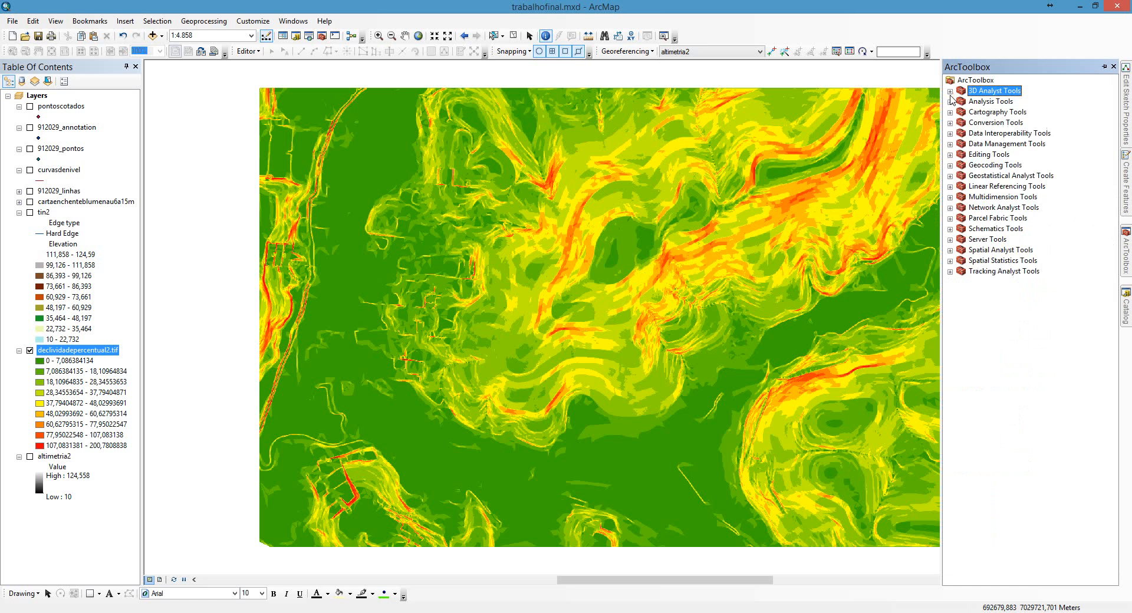
click(950, 250)
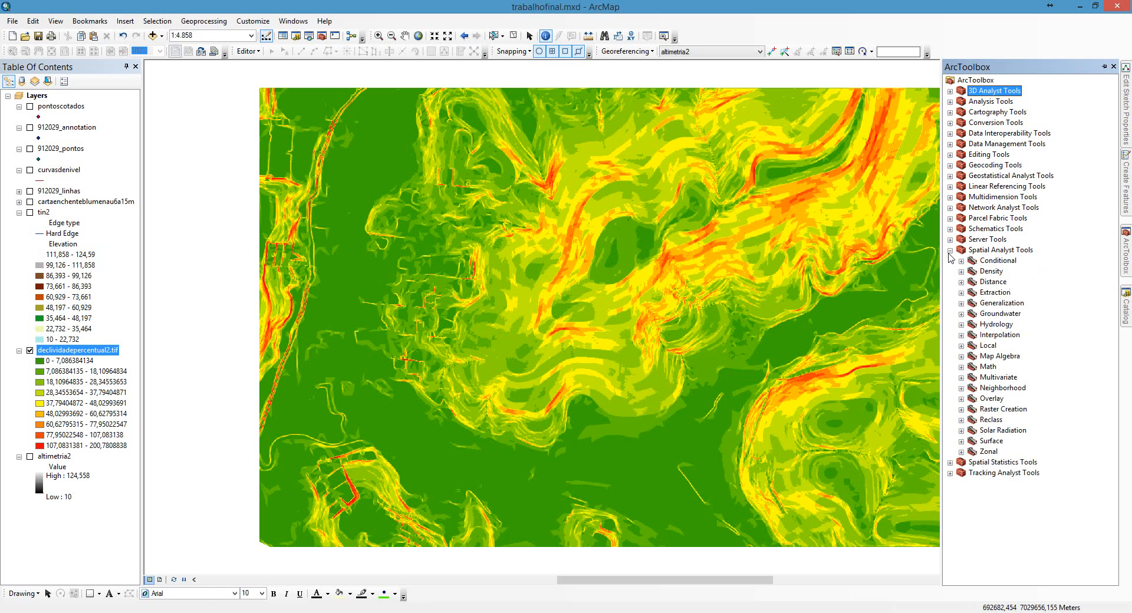
click(983, 420)
click(961, 420)
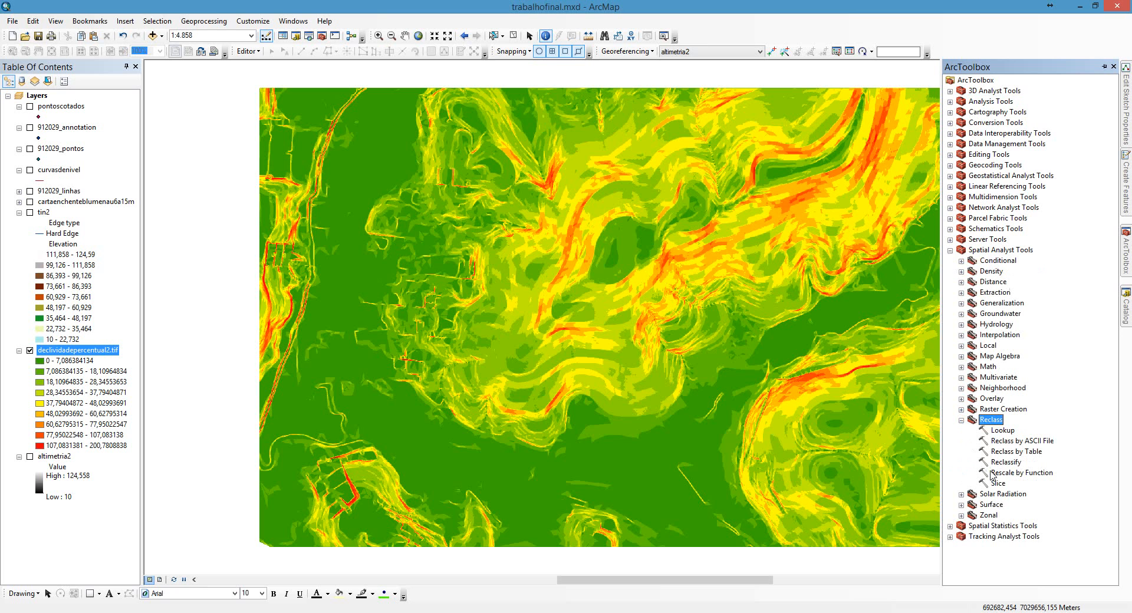
double_click(1005, 462)
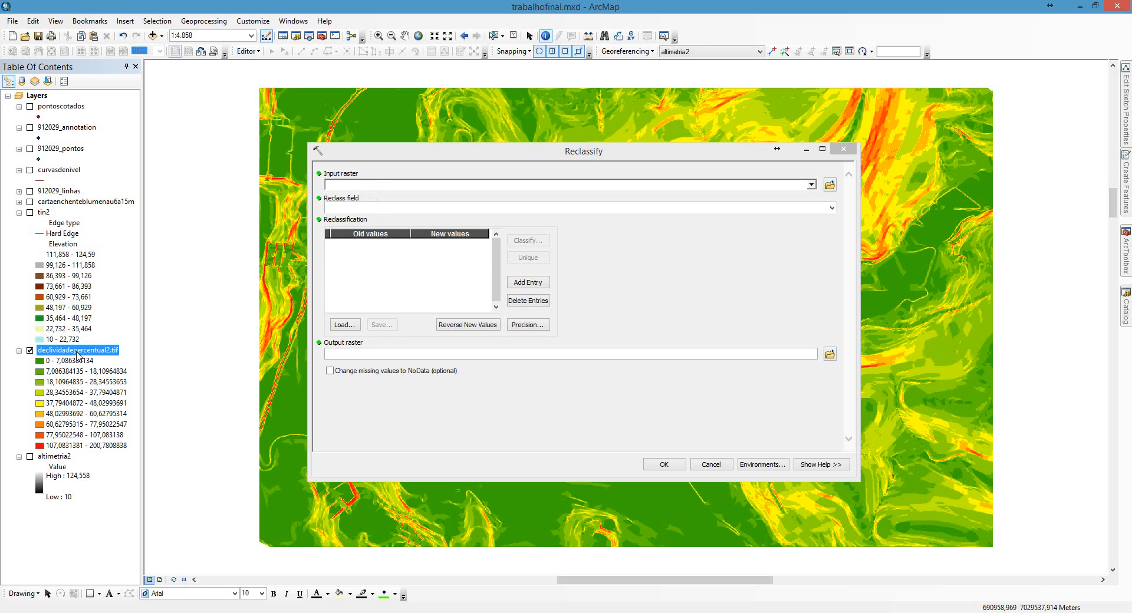
drag(77, 352, 328, 186)
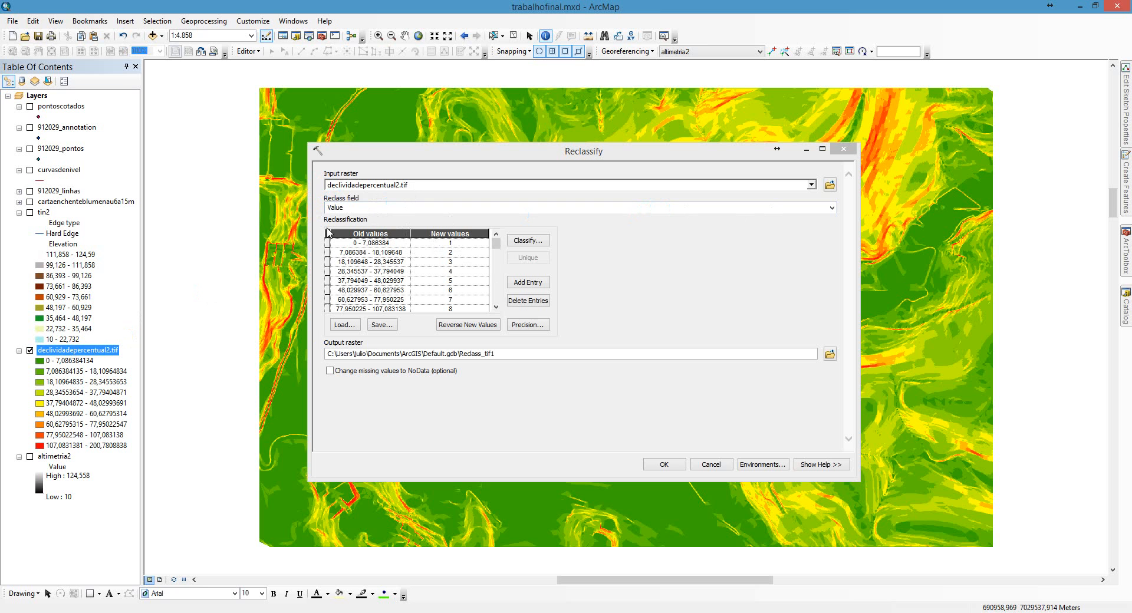
- Set the classification of the slope values to 5 classes
click(519, 239)
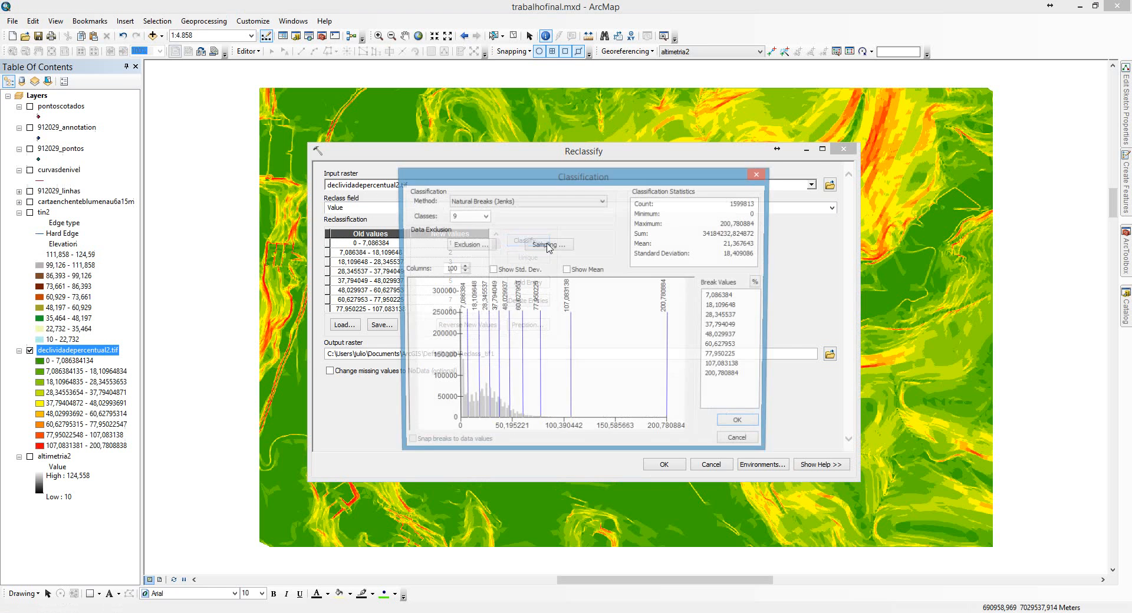
click(484, 217)
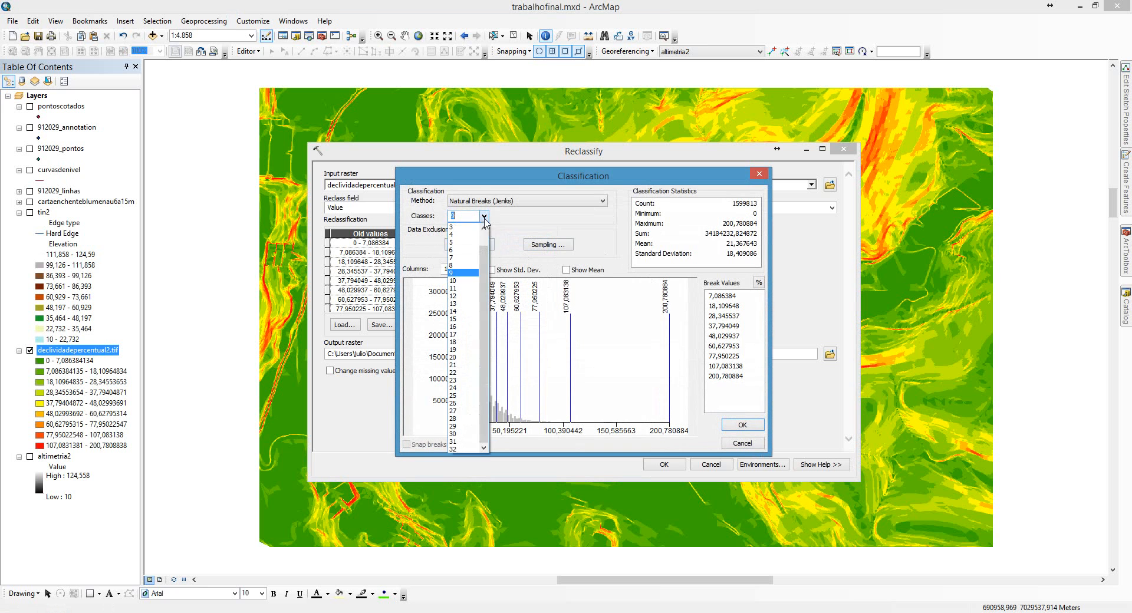
click(471, 259)
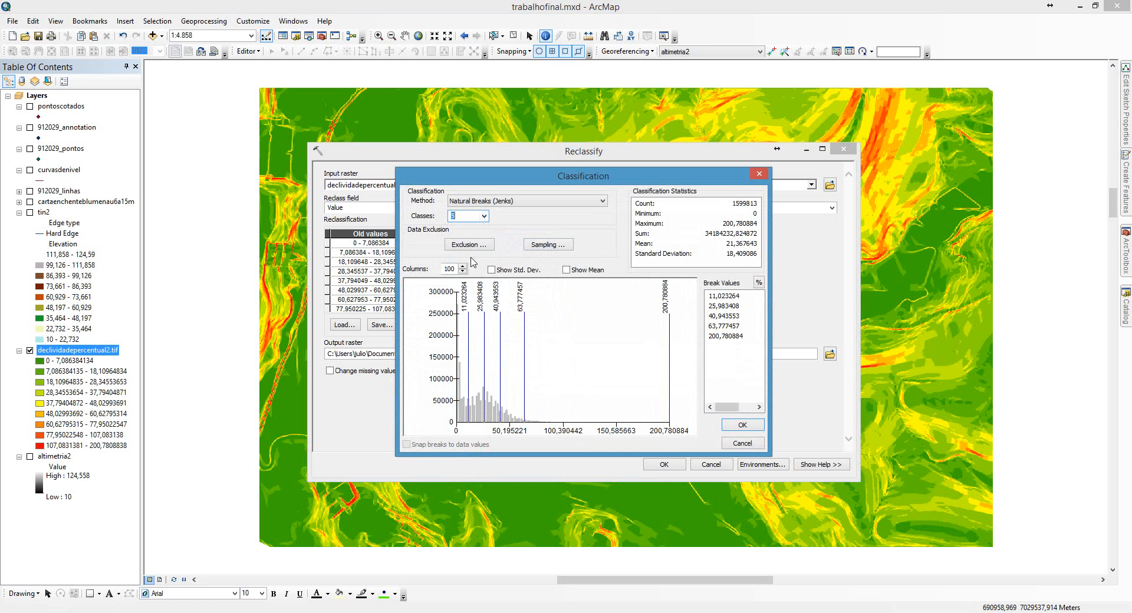
- Set the first four class break values to 5, 15, 25 and 100 and accept the classification
click(721, 300)
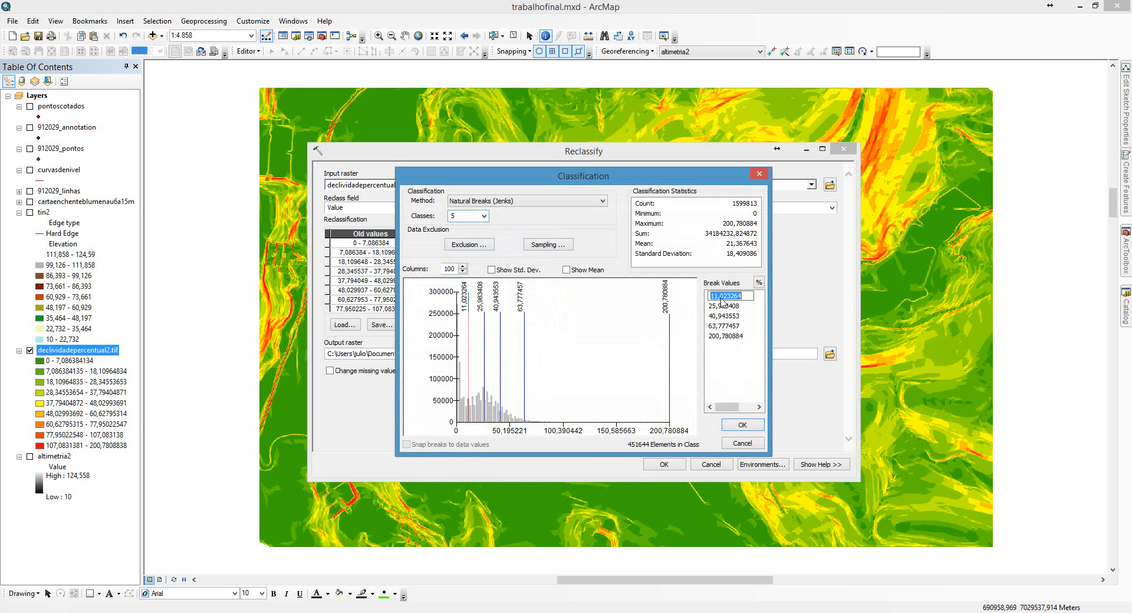
text(5)
click(725, 306)
text(15)
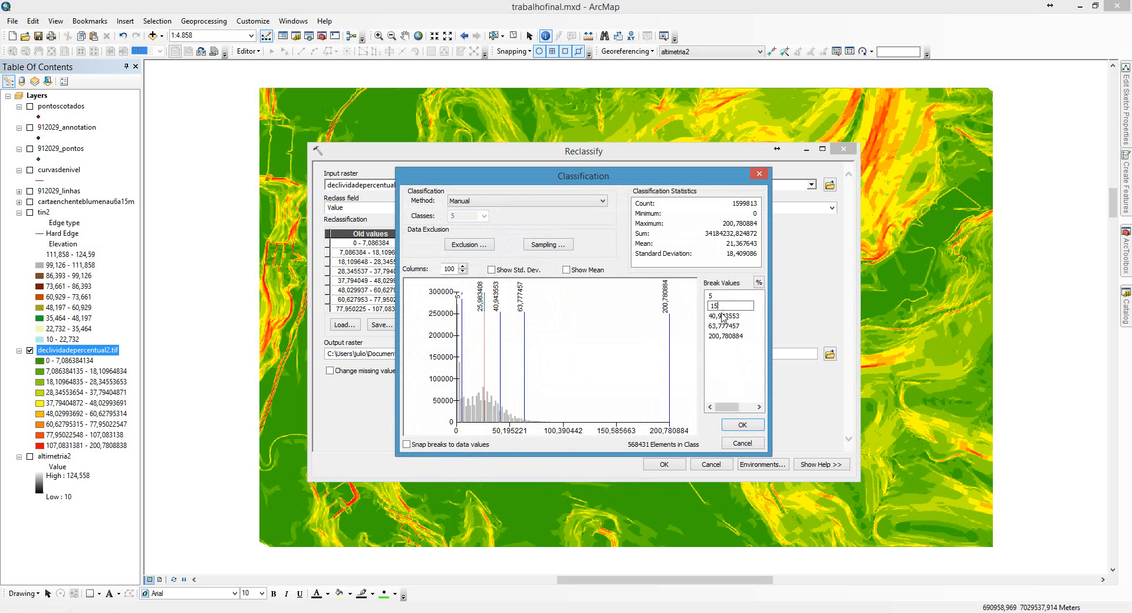
click(721, 316)
text(25)
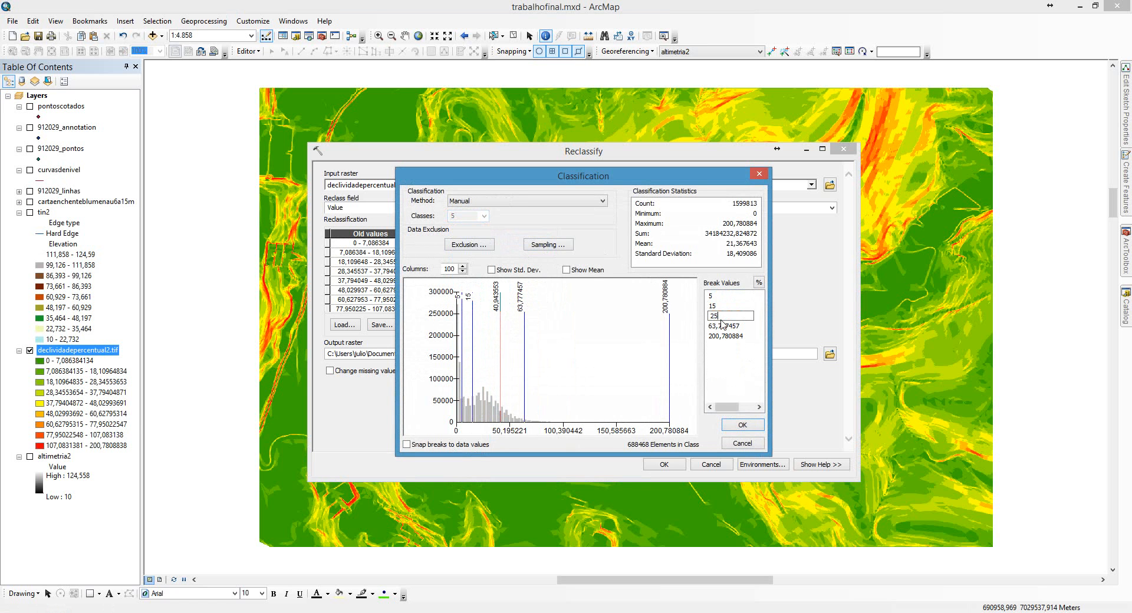
key(Return)
click(720, 327)
key(BackSpace)
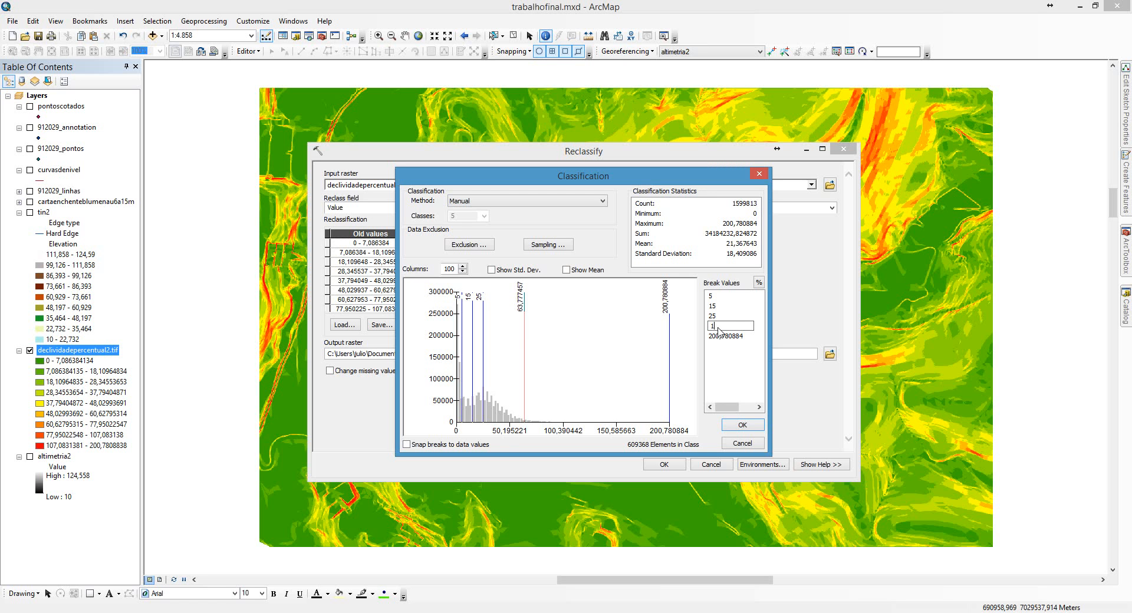
text(00)
key(Return)
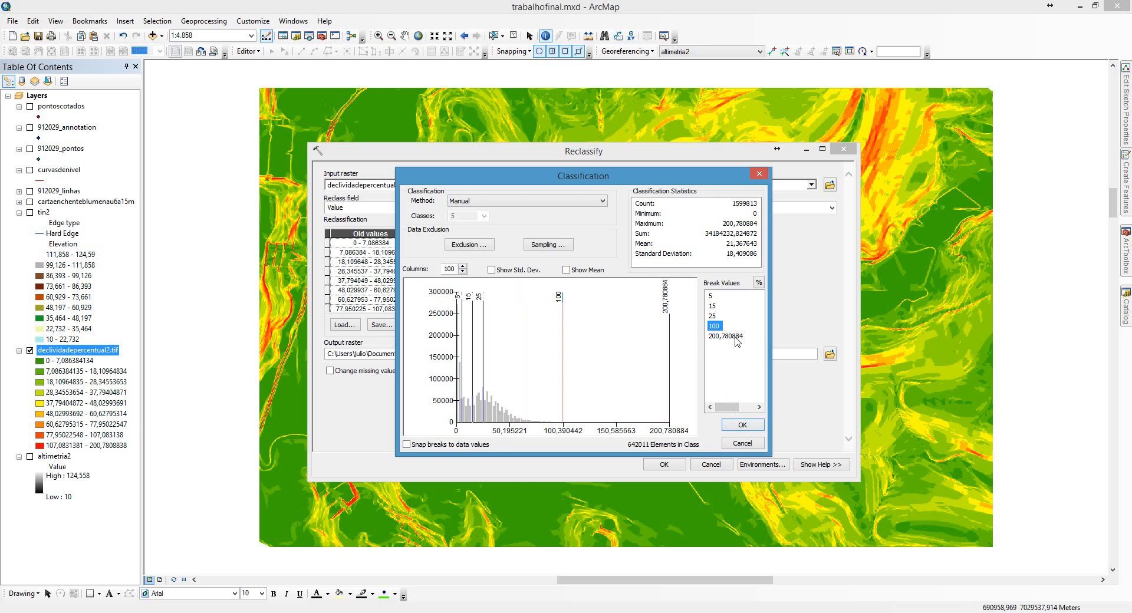
click(728, 426)
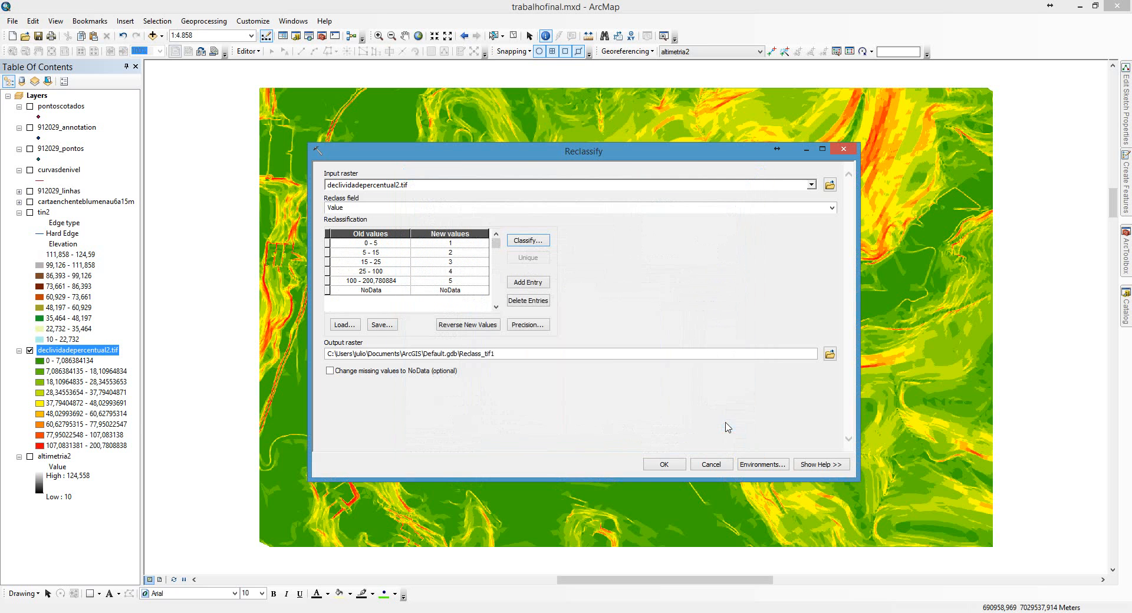
- Assign the new values 5, 15, 25, 100 and 200 to the five slope classes in ascending order
click(460, 244)
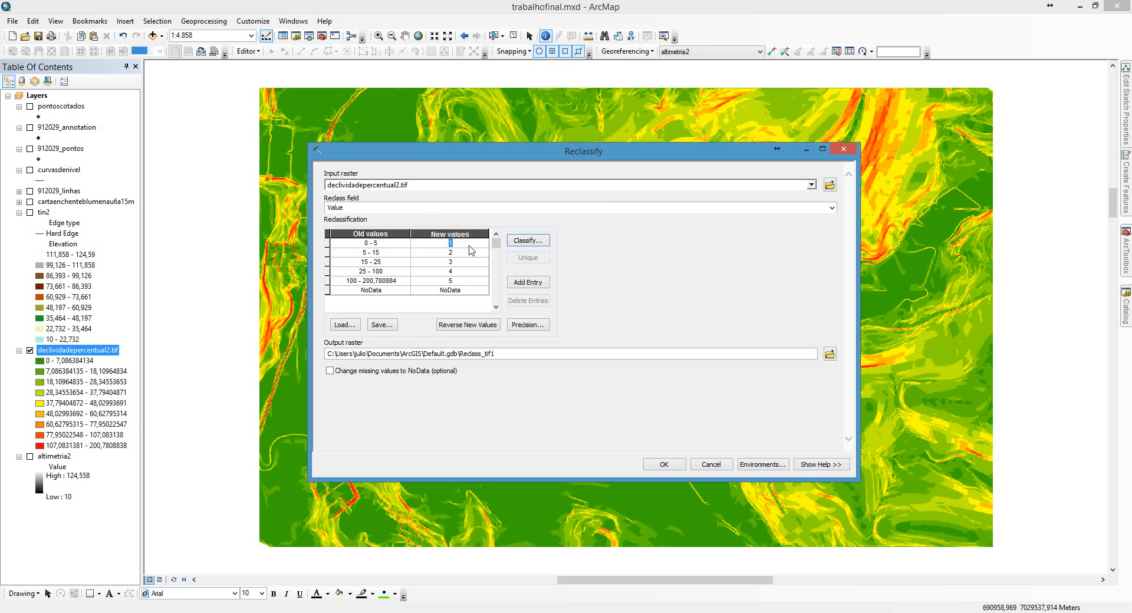
text(5)
key(Down)
text(15)
click(465, 262)
text(25)
click(465, 274)
text(100)
click(463, 281)
text(25)
text(0)
key(BackSpace)
key(BackSpace)
key(BackSpace)
text(200)
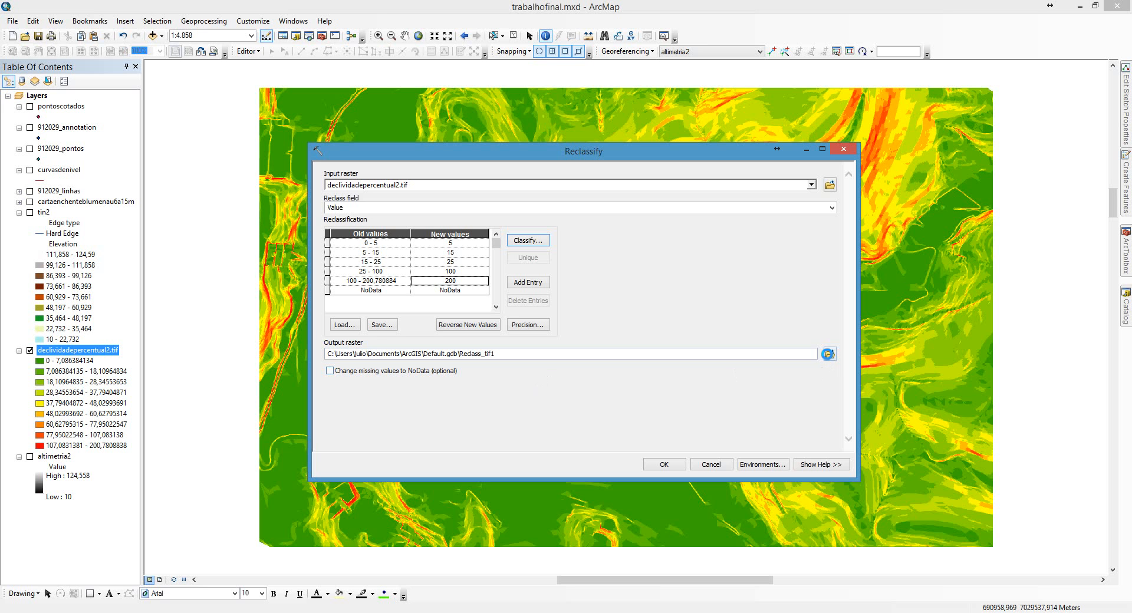
- Name the output raster declividadepercentualreclass2.tif in the Geoarq20151 folder, then run the reclassification and dismiss its report
click(481, 297)
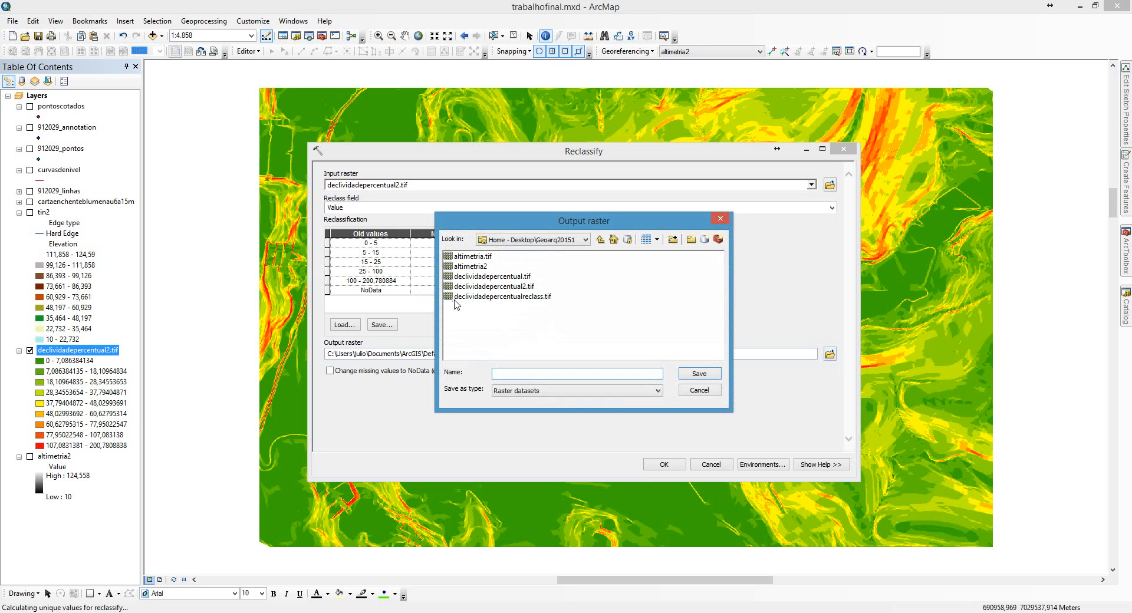
click(459, 299)
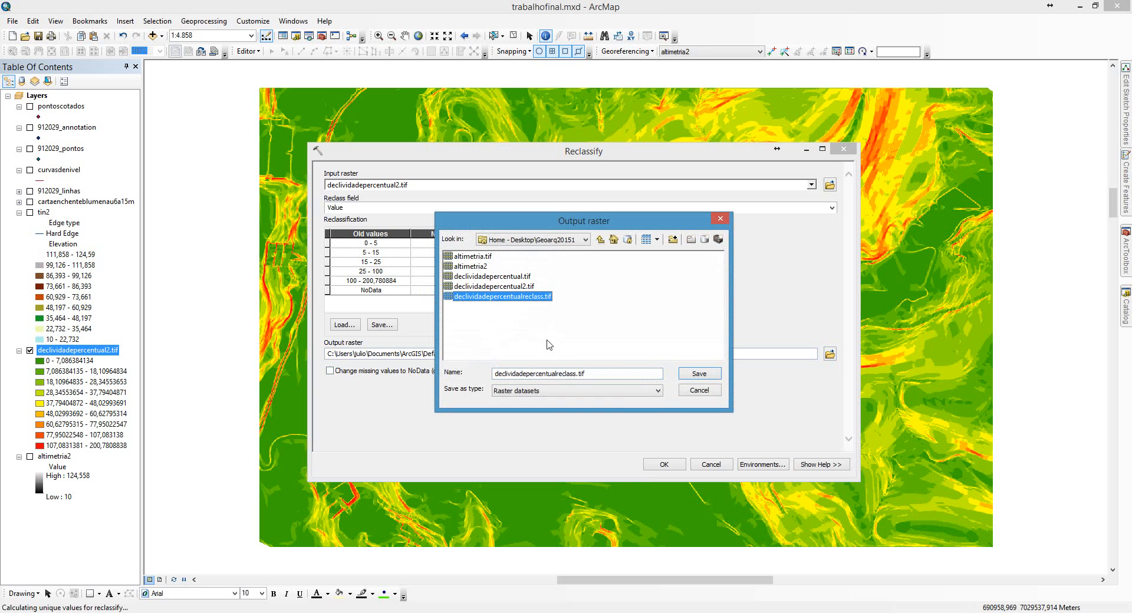
click(576, 374)
text(2)
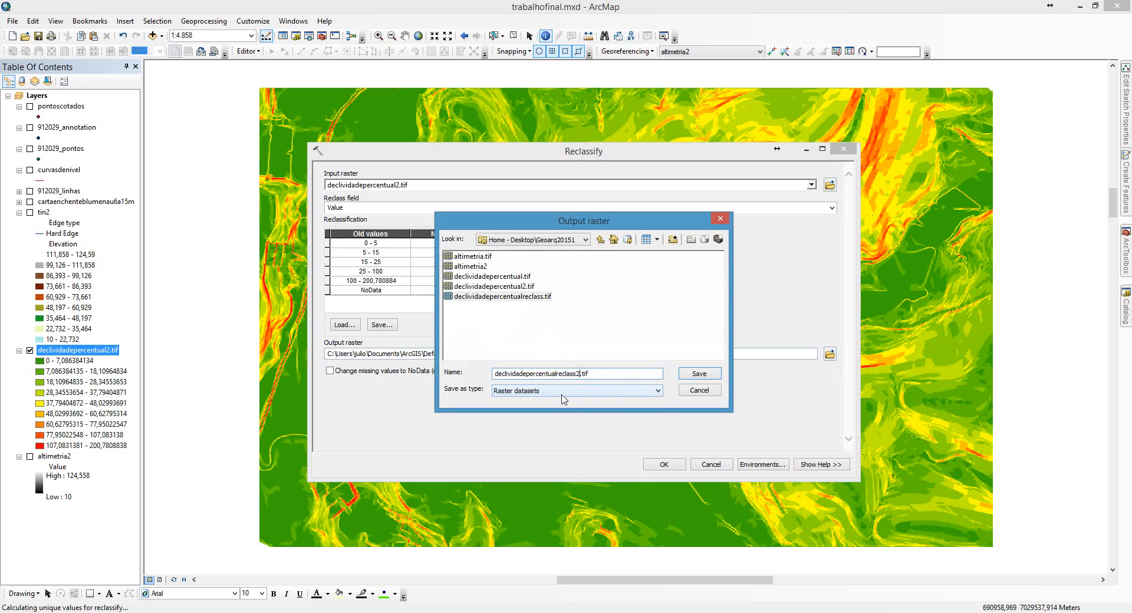
click(689, 374)
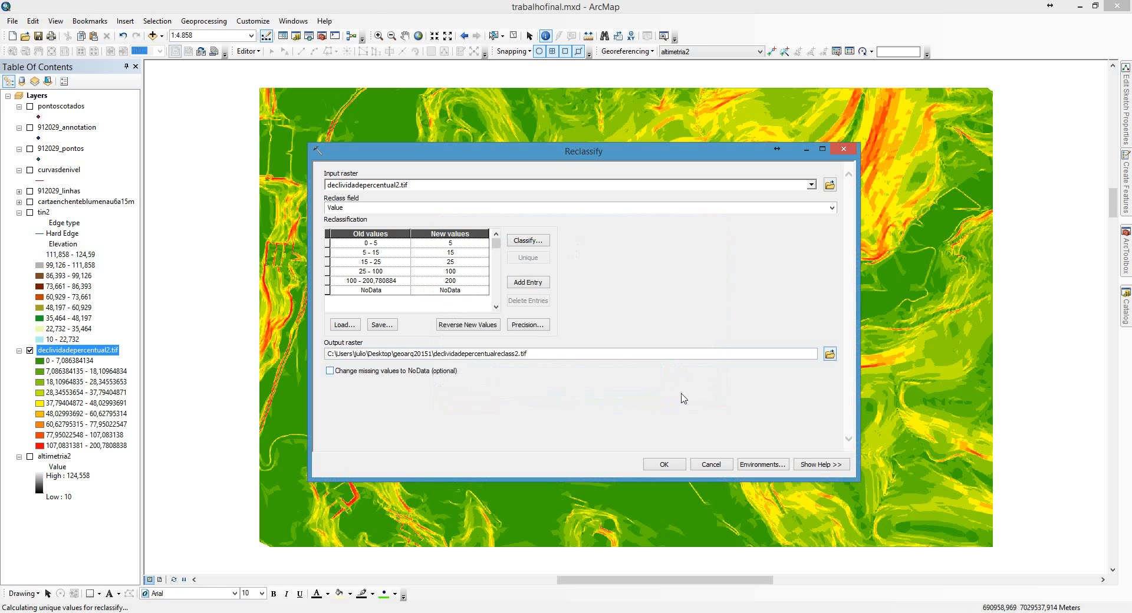
click(665, 465)
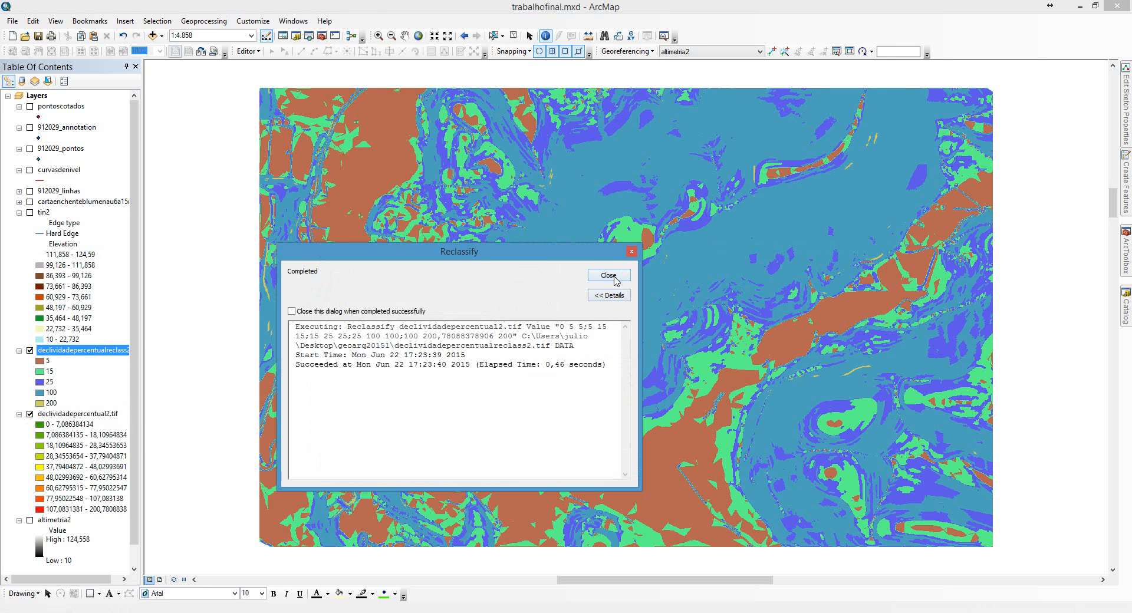
click(608, 275)
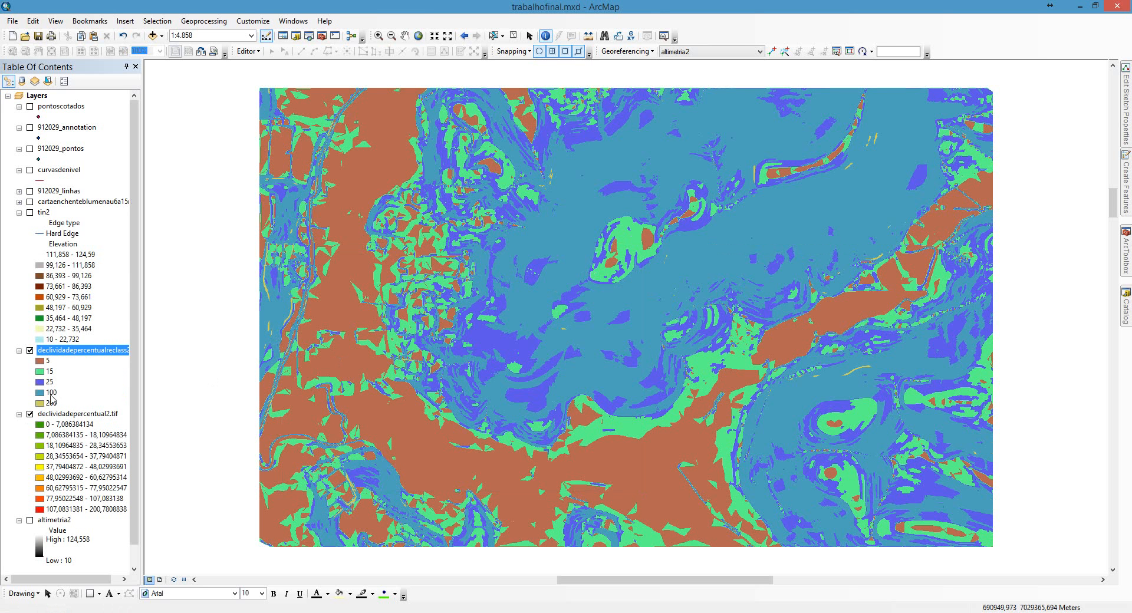
- Hide the declividadepercentual2.tif layer and collapse the legends of declividadepercentual2.tif, altimetria2 and tin2
click(29, 414)
click(19, 414)
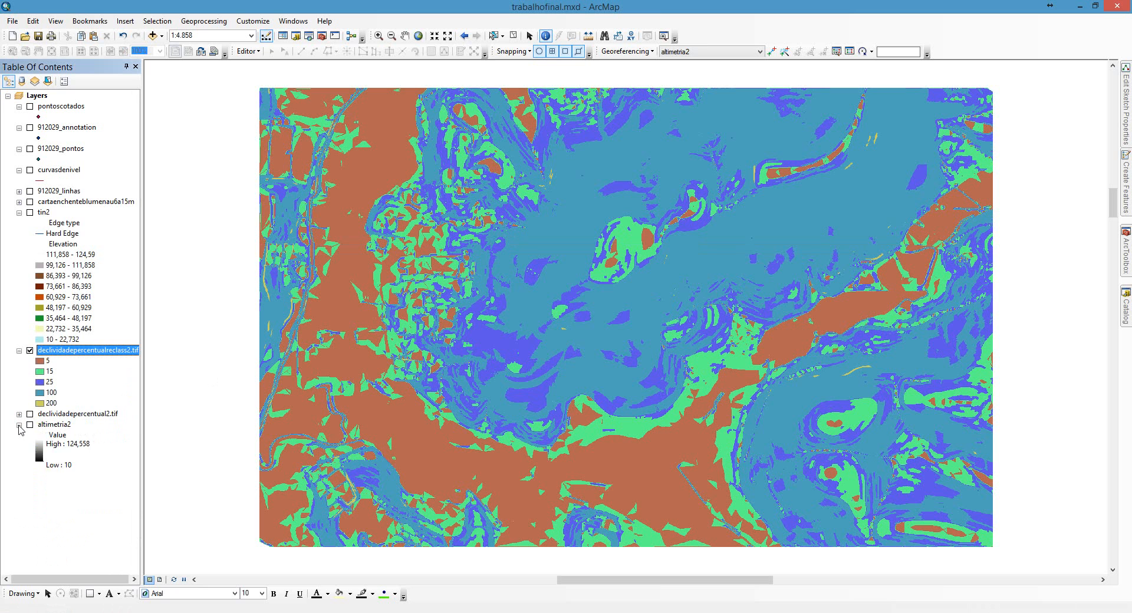
click(20, 425)
click(19, 212)
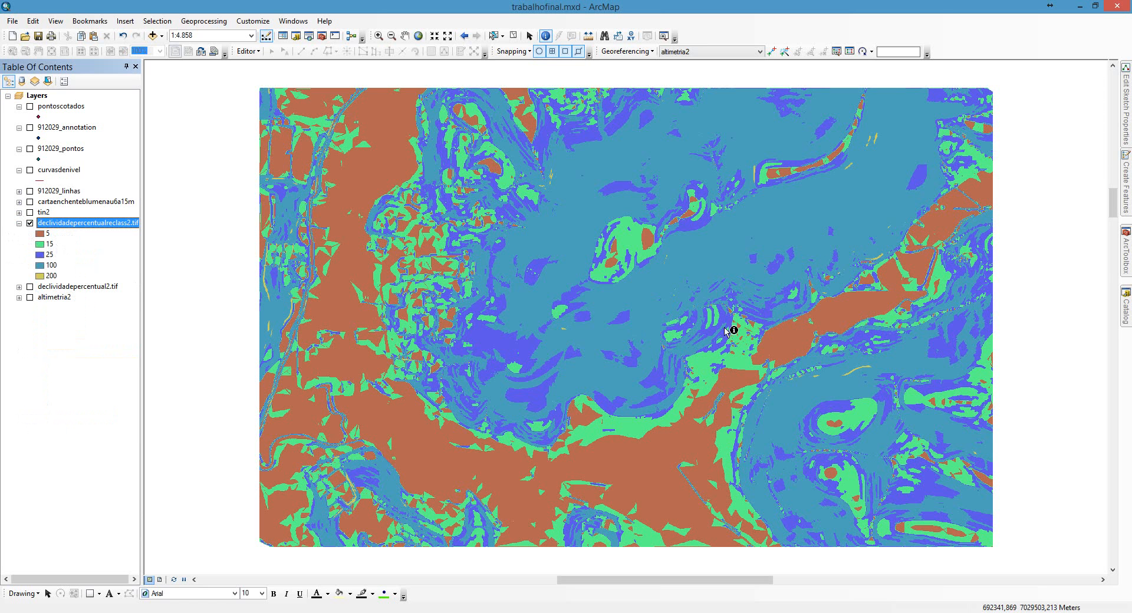
- Start the Raster to Polygon conversion with declividadepercentualreclass2.tif as the input raster
click(1125, 252)
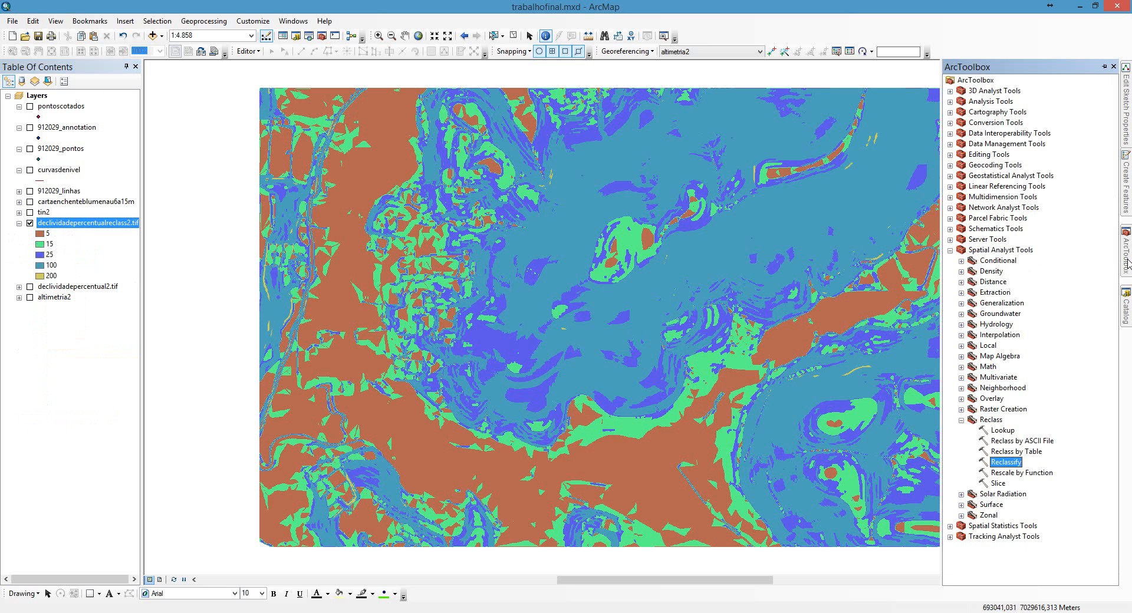
click(949, 250)
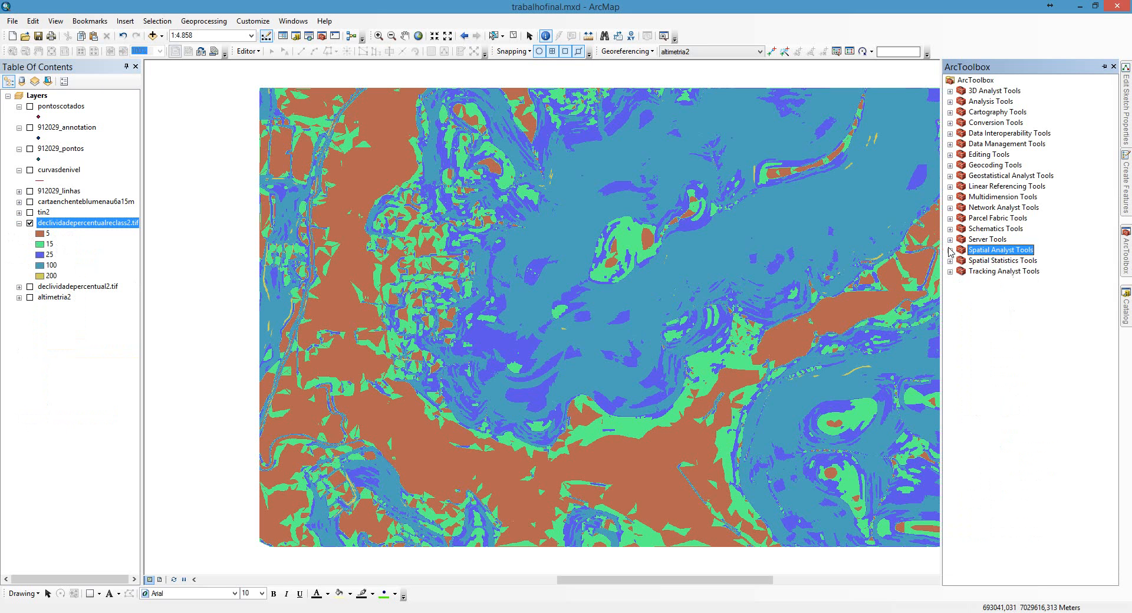
click(949, 123)
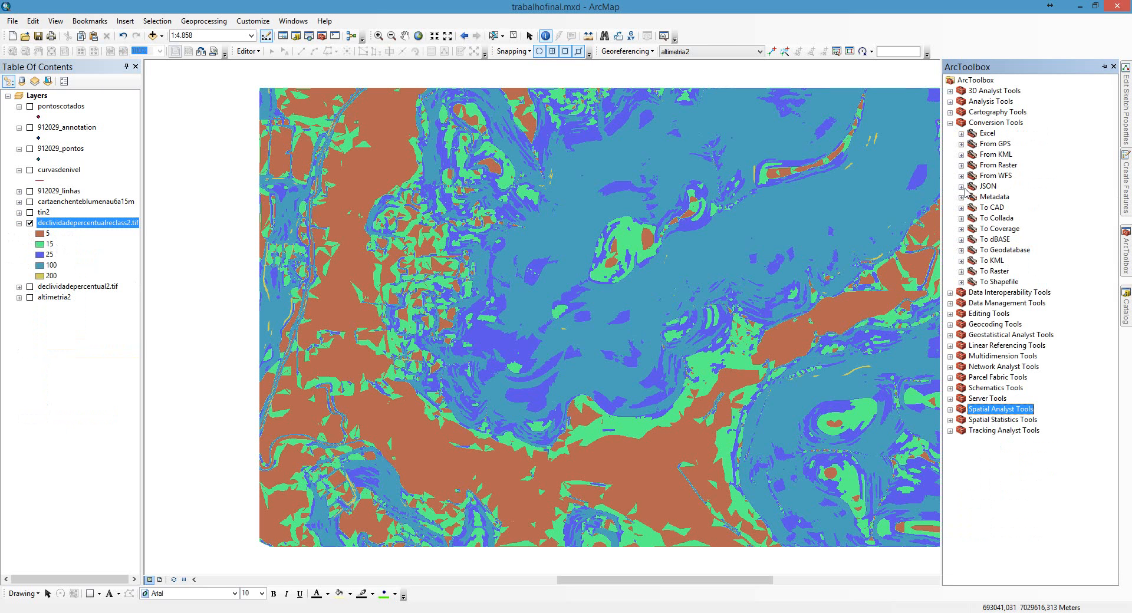
click(961, 165)
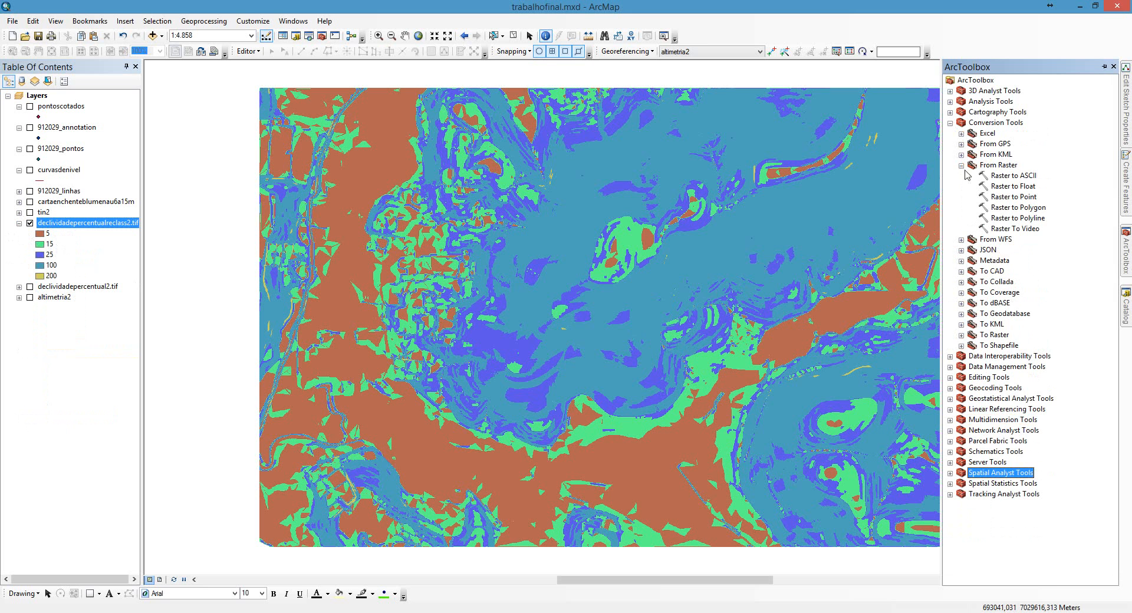
click(997, 210)
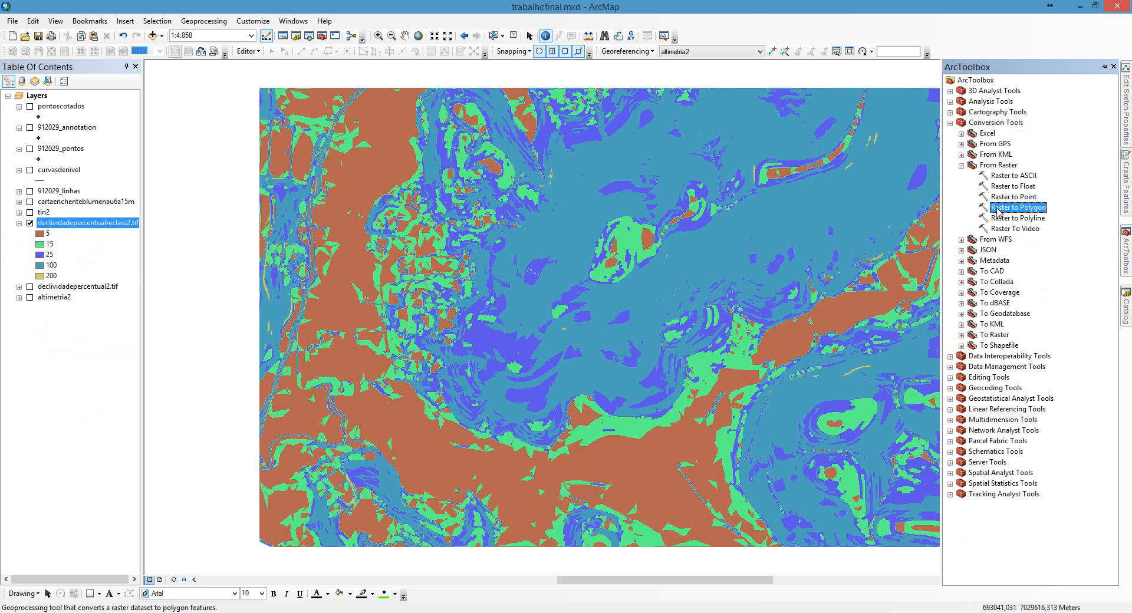
double_click(997, 208)
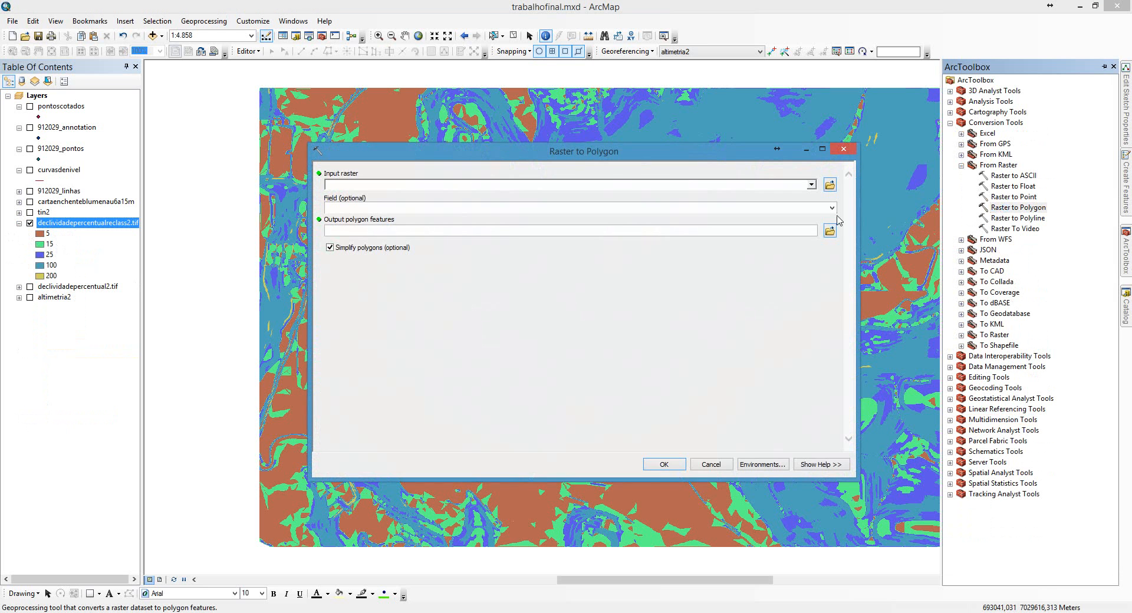
drag(59, 224, 348, 186)
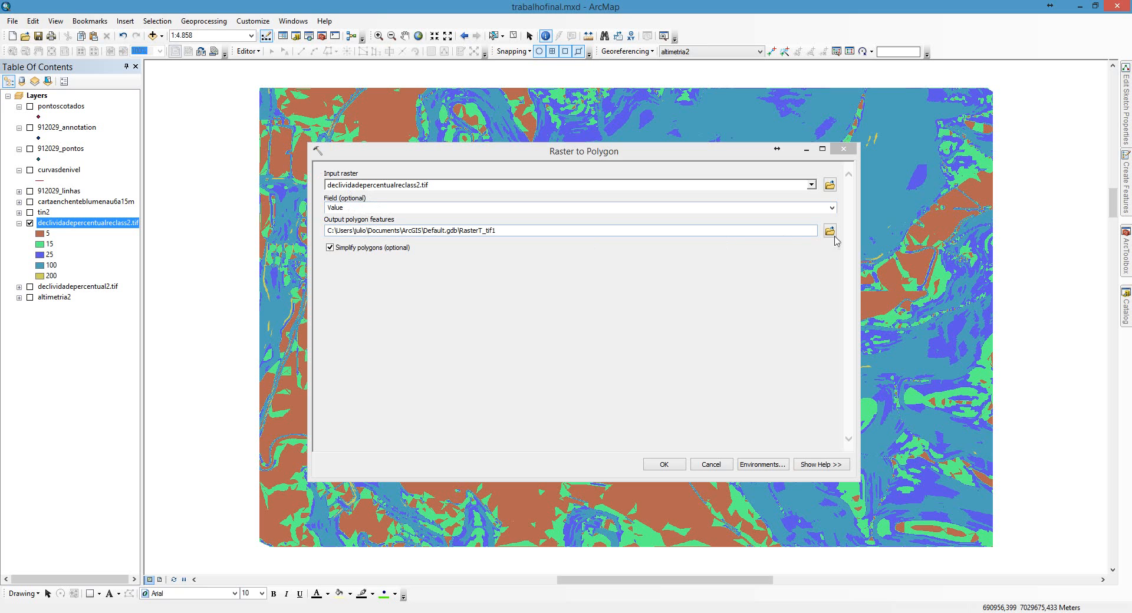
- Set the output polygon features to declvidadepercentual2.shp in the Geoarq20151 folder, reusing the name of the existing declvidadepercentual.shp
click(829, 231)
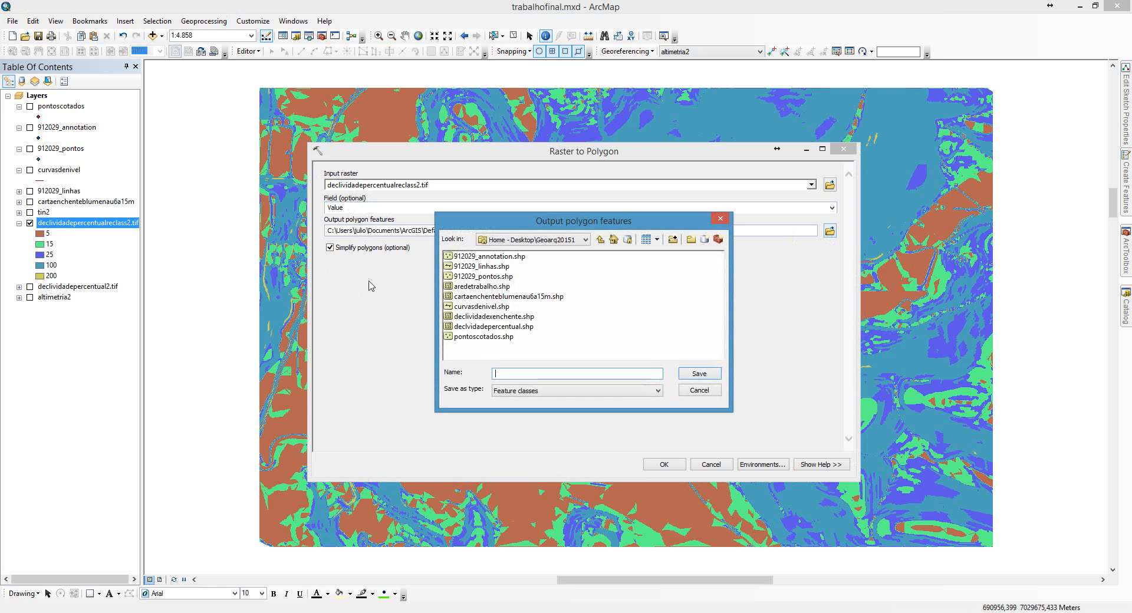
click(474, 327)
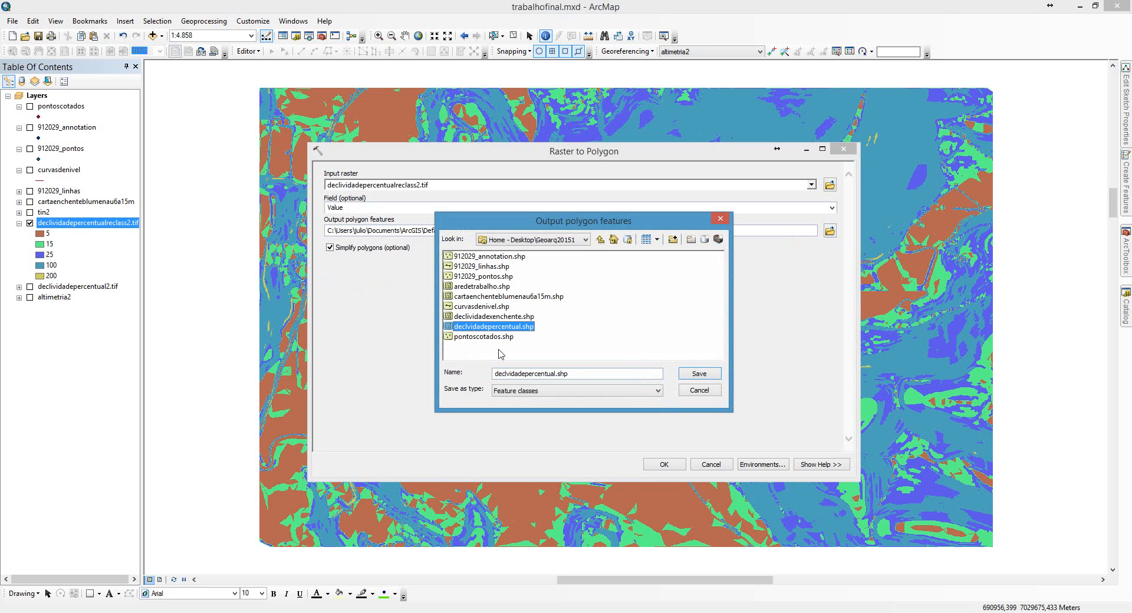
click(683, 374)
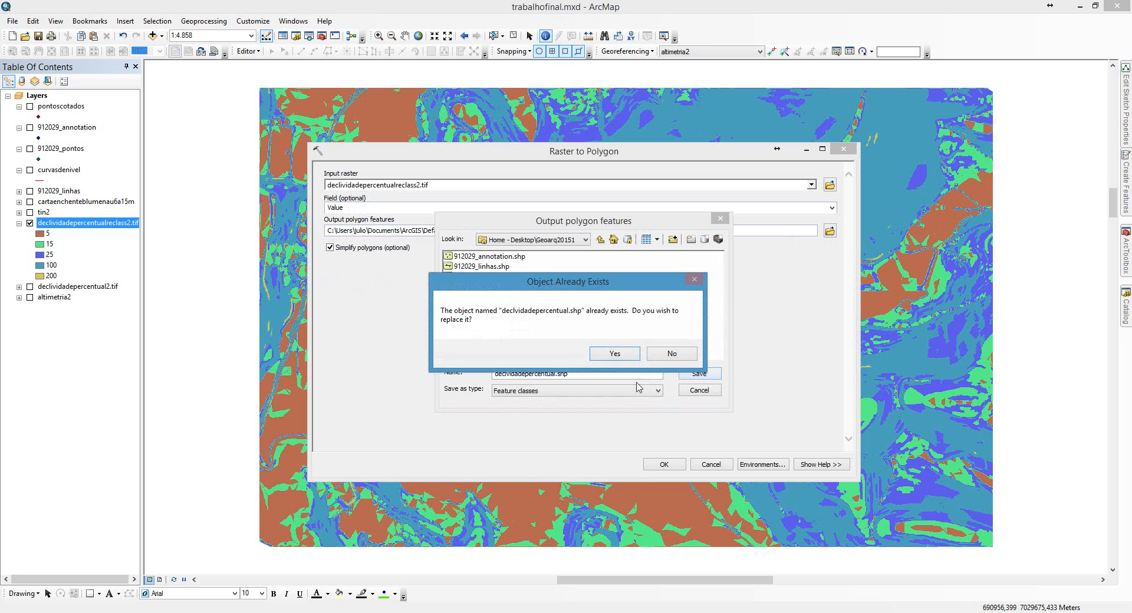
click(616, 353)
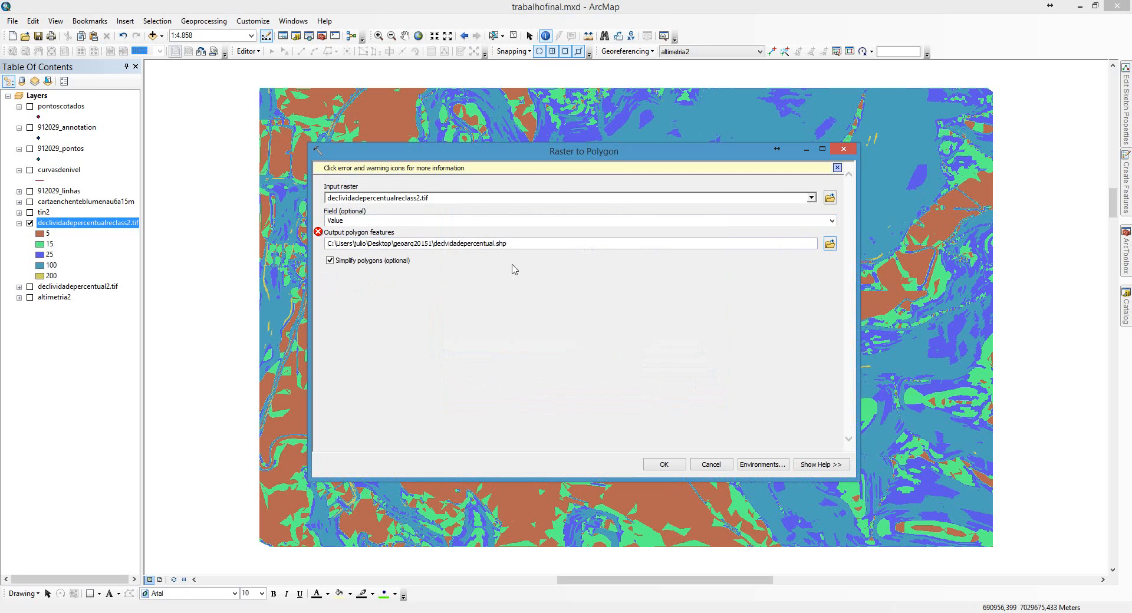
click(494, 243)
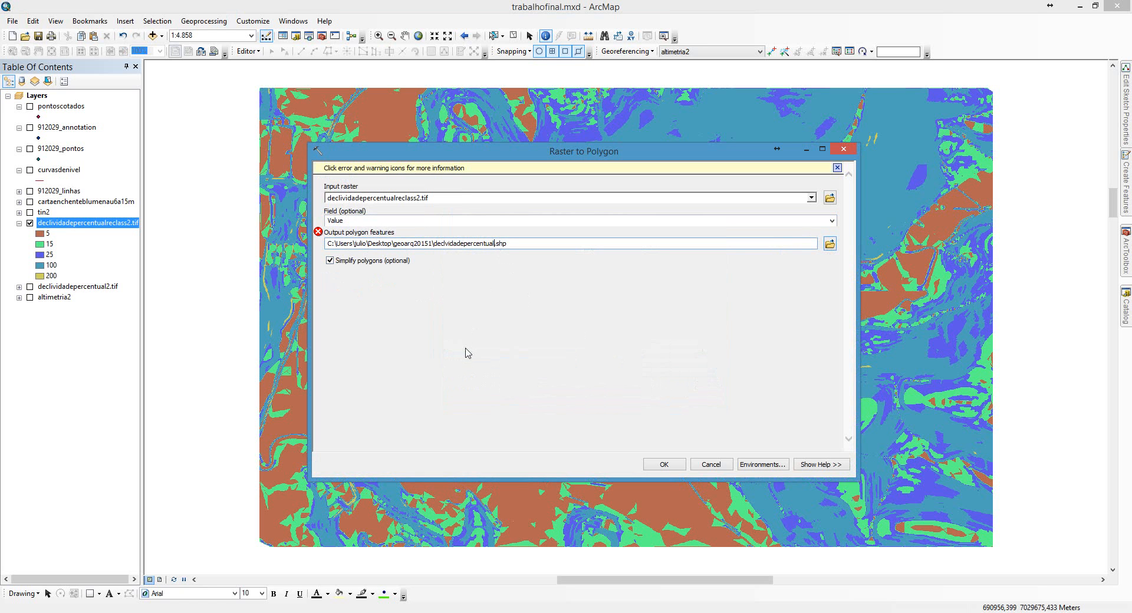
text(2)
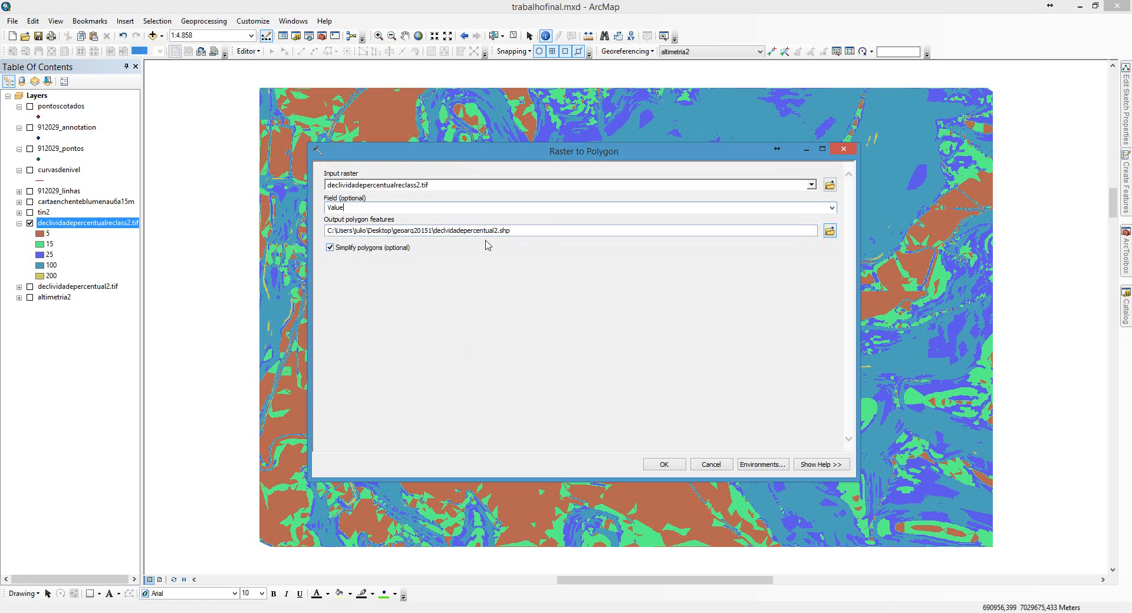
- Run the polygon conversion with polygon simplification off, then hide the declividadepercentualreclass2.tif layer and collapse its legend
click(331, 248)
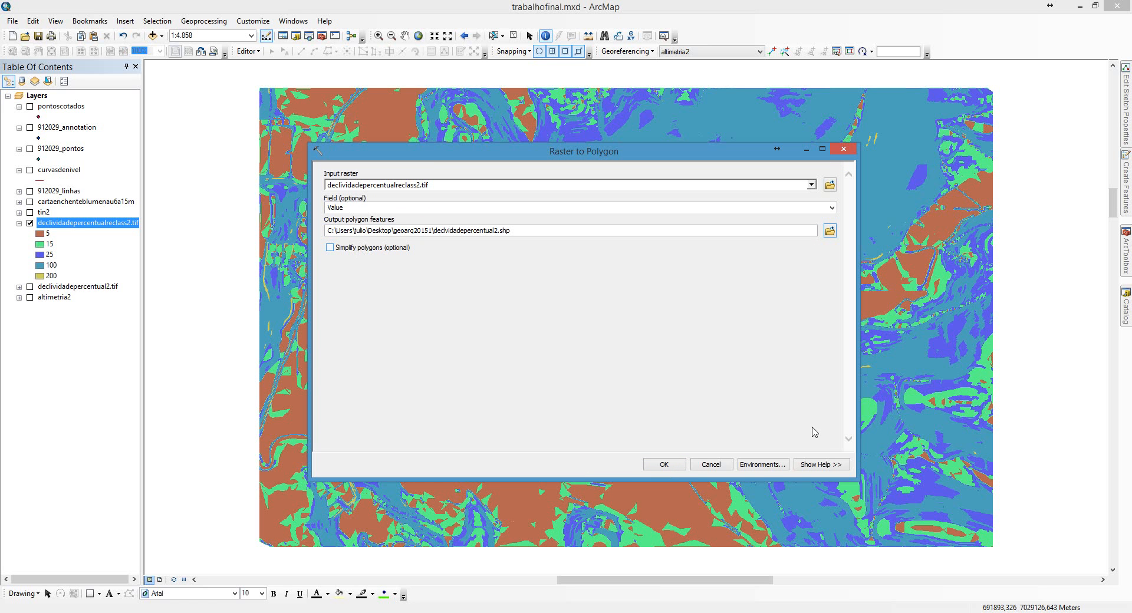
click(661, 465)
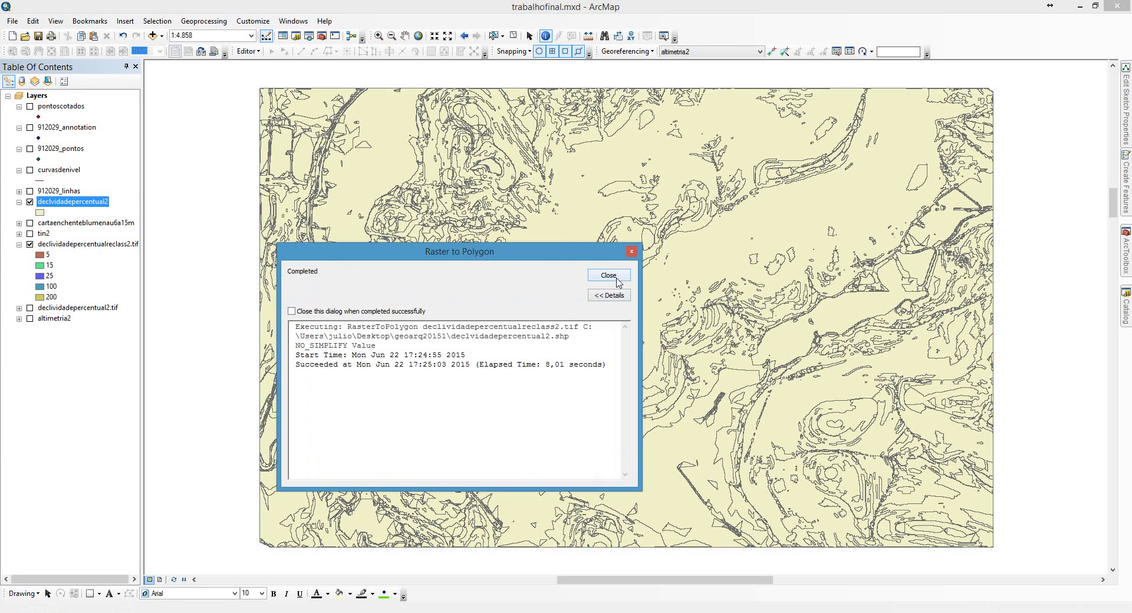
click(609, 275)
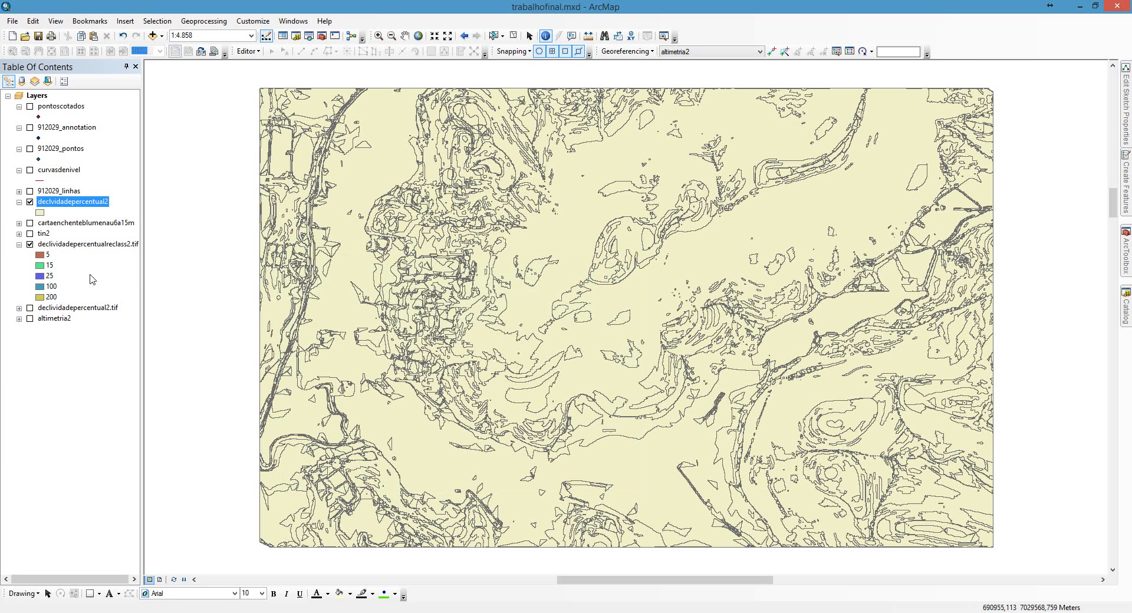
click(30, 244)
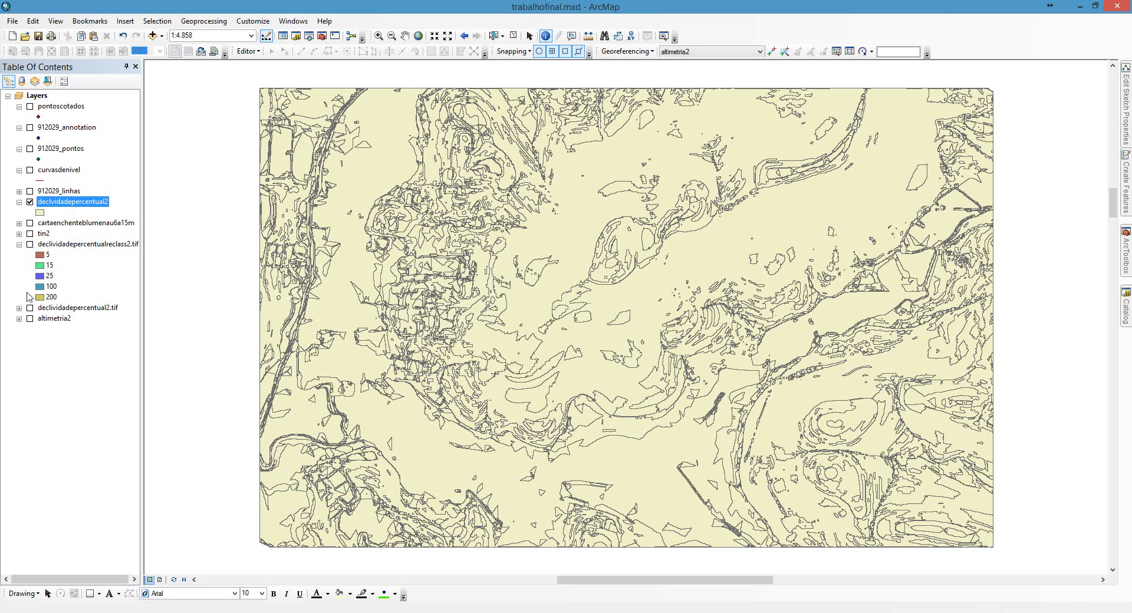
click(19, 244)
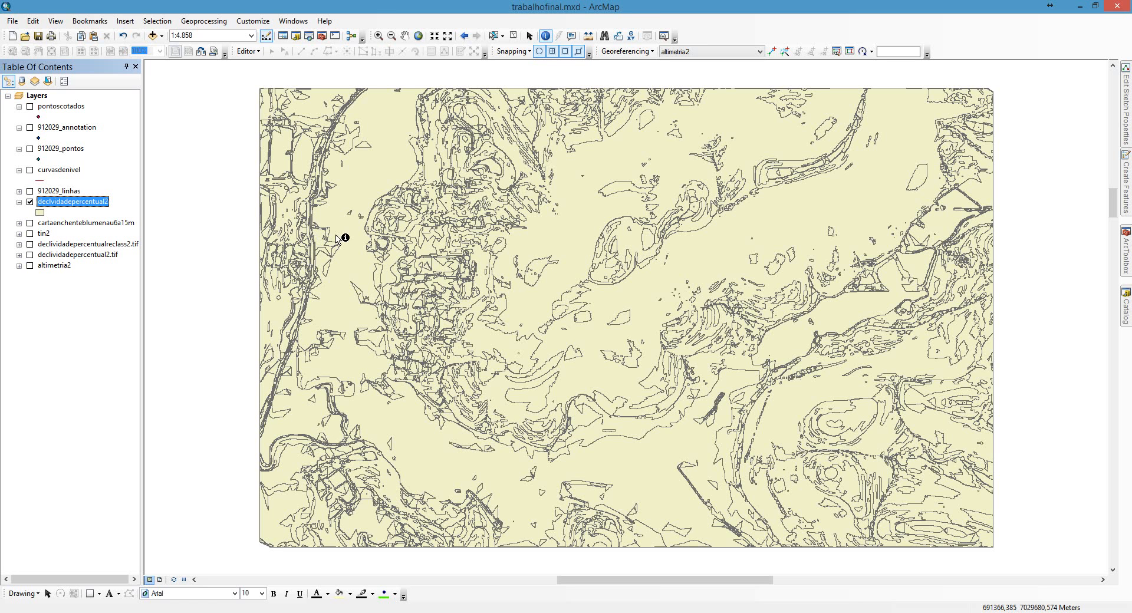
- Start an Intersect with the declvidadepercentual2 and cartaenchenteblumenau6a15m layers as input features
click(209, 22)
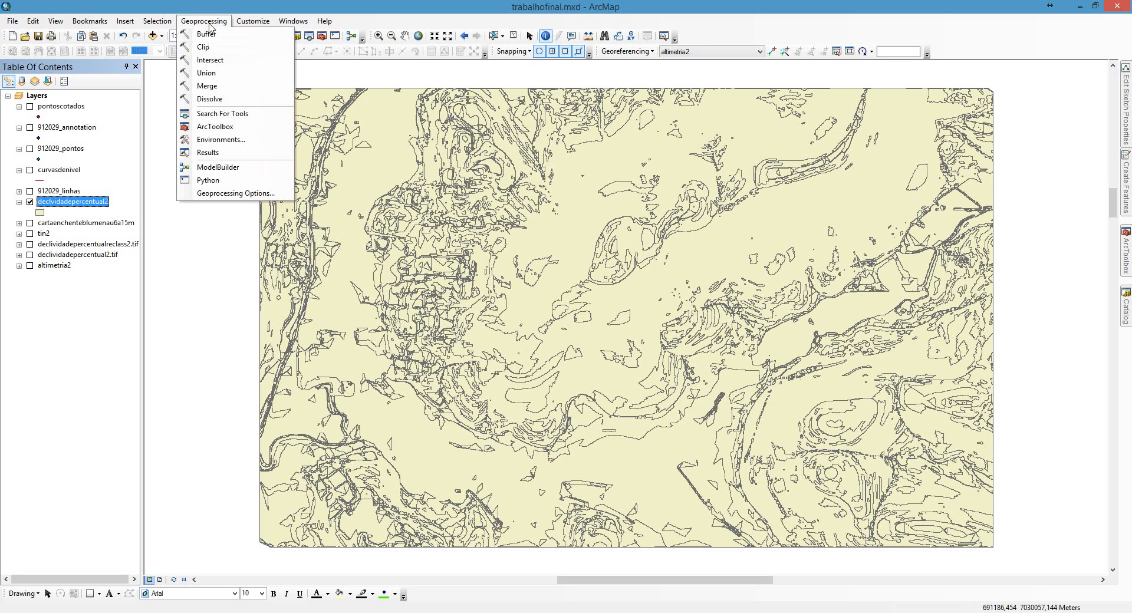
click(208, 60)
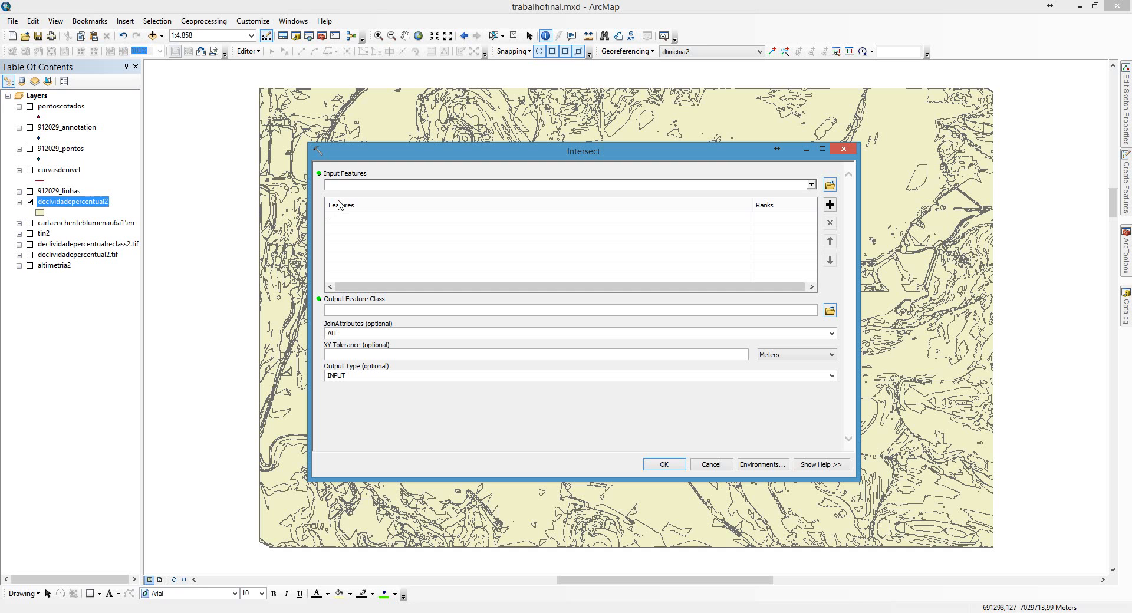
ctrl+click(65, 222)
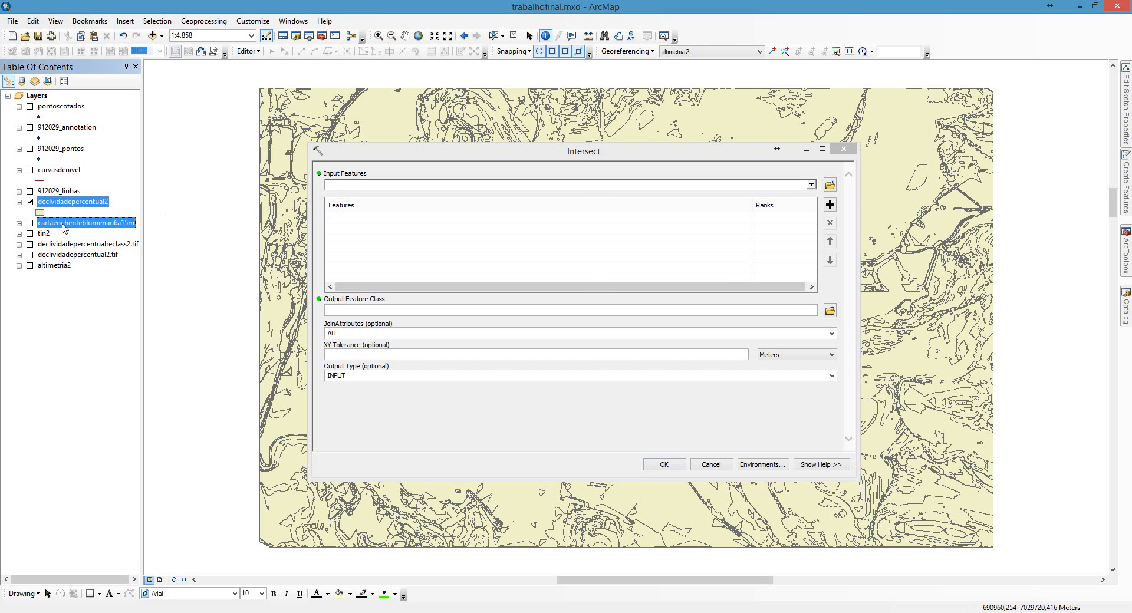
drag(65, 226, 411, 219)
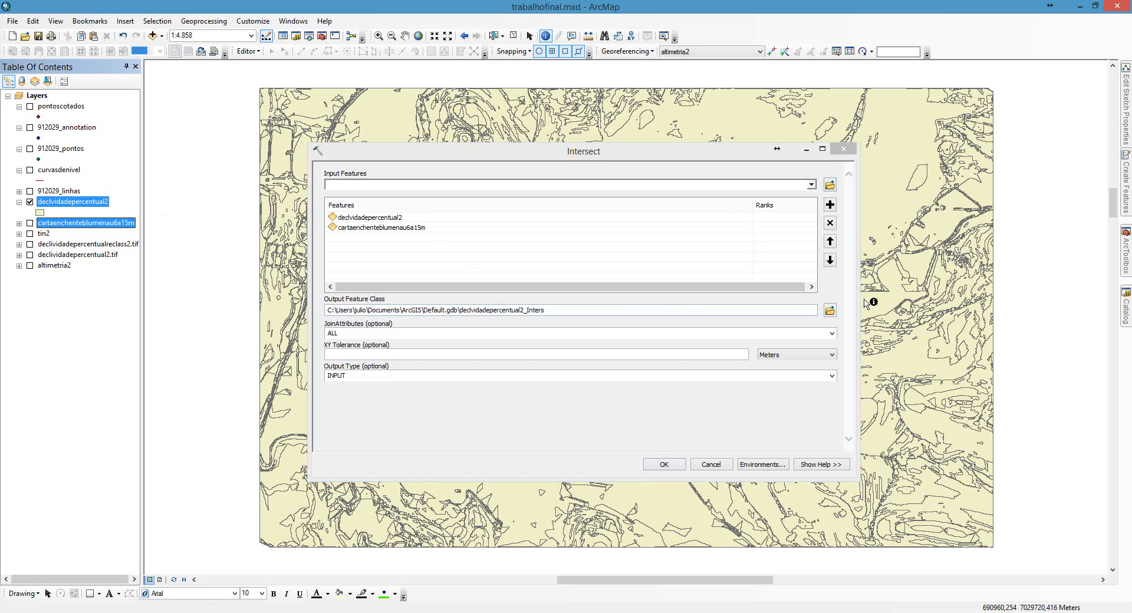
- Set the Intersect output feature class to declividadexenchente2.shp in the Geoarq20151 folder, based on the existing declividadexenchente.shp name
click(830, 309)
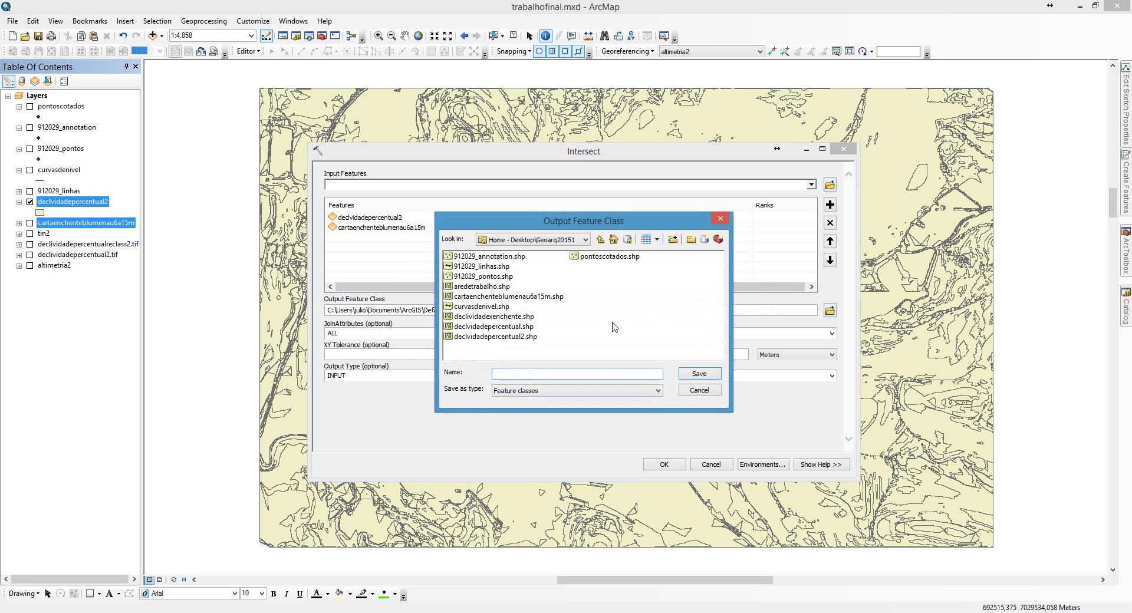
click(487, 317)
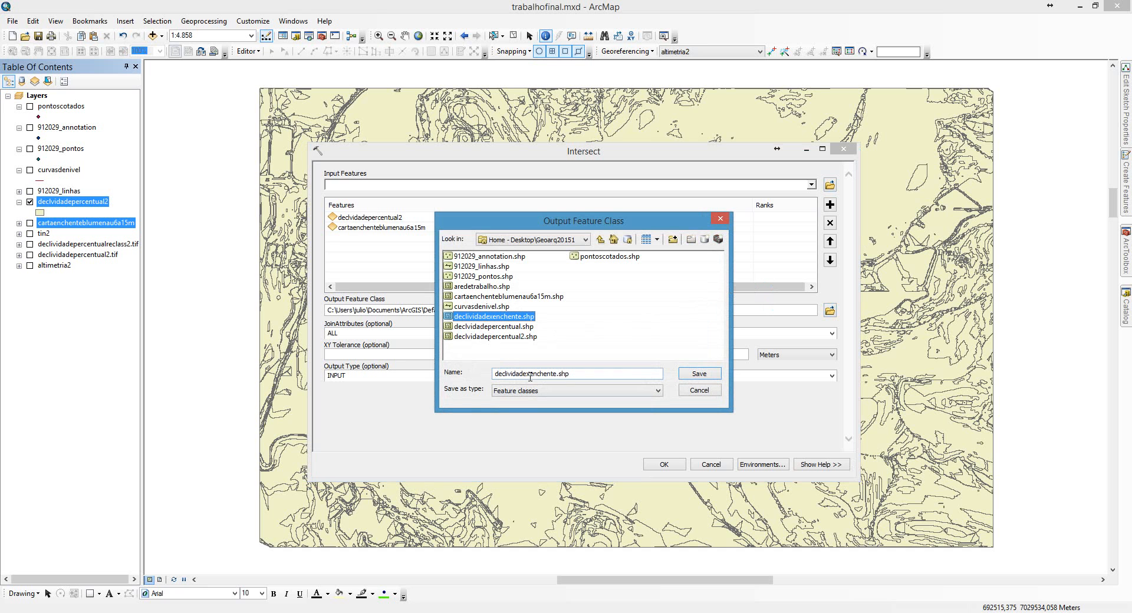
drag(530, 374, 527, 374)
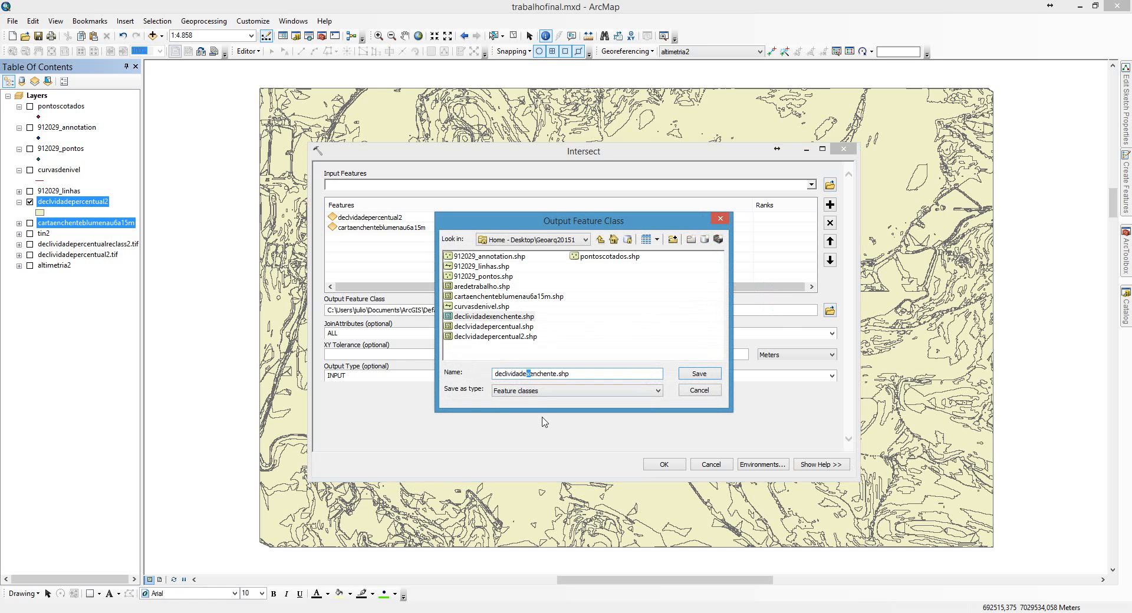
key(Right)
key(Right)
key(Right)
key(Right)
key(Right)
key(Right)
key(Right)
key(Right)
key(Right)
text(2)
click(699, 375)
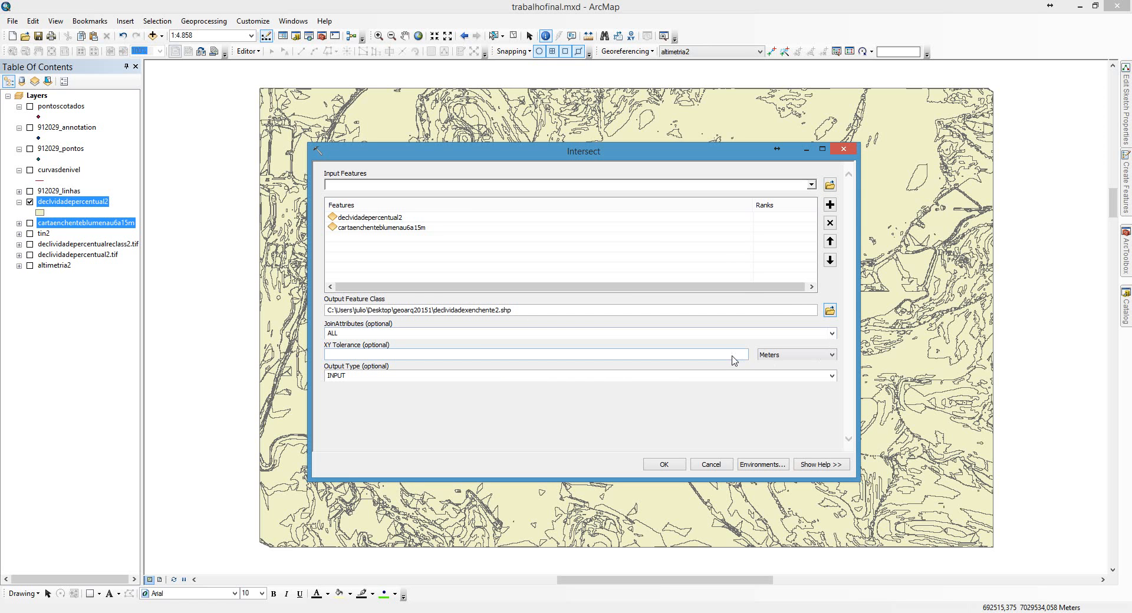
- Run the intersection, dismiss its report and hide the declvidadepercentual2 layer
click(670, 468)
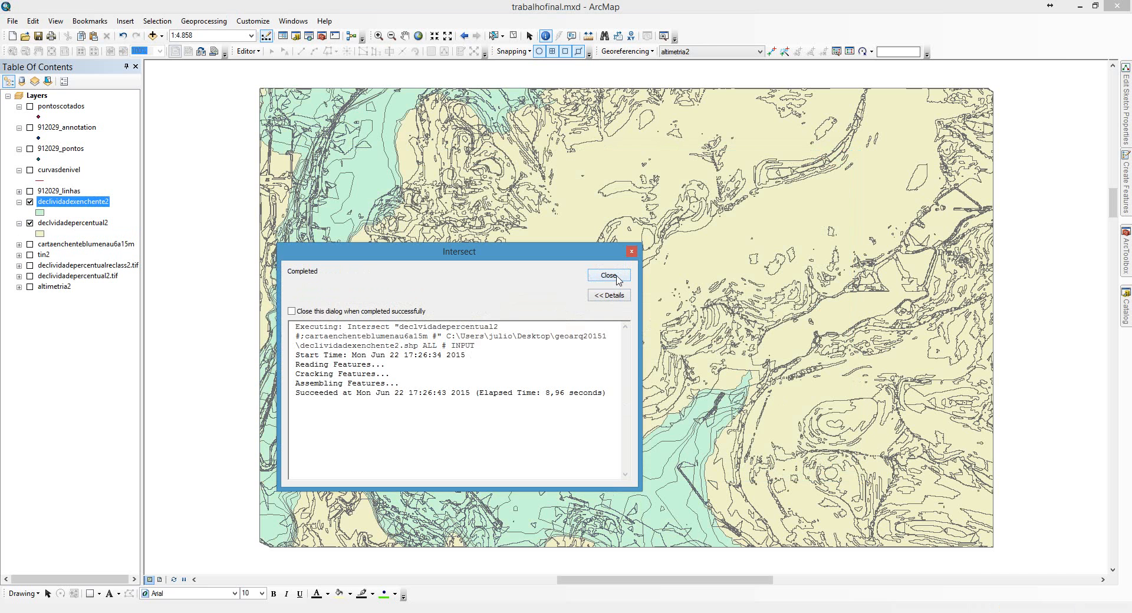
click(617, 279)
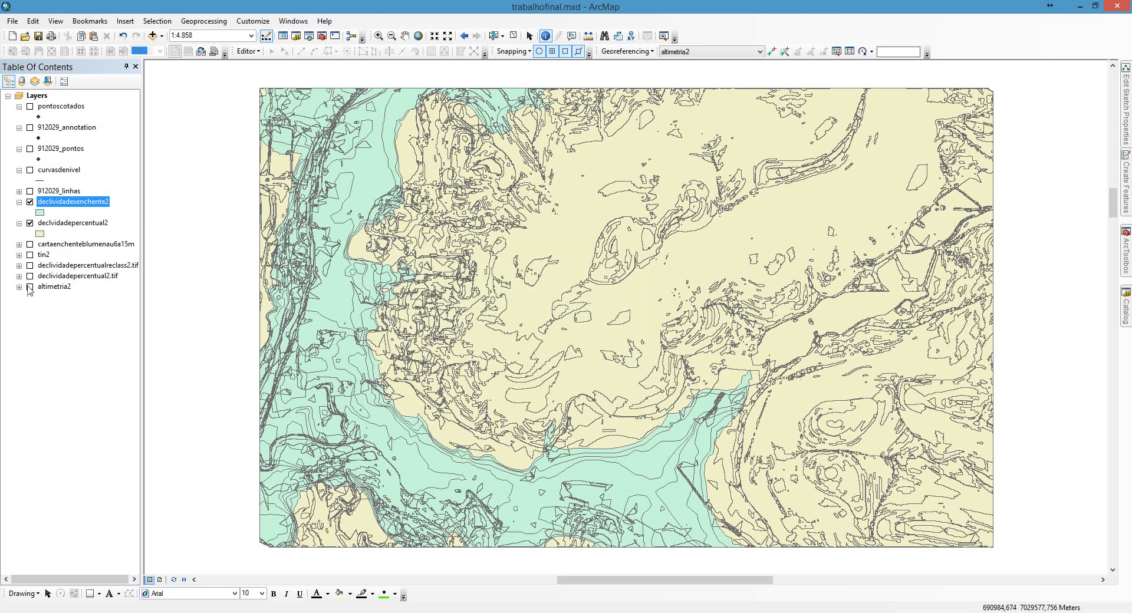
click(29, 223)
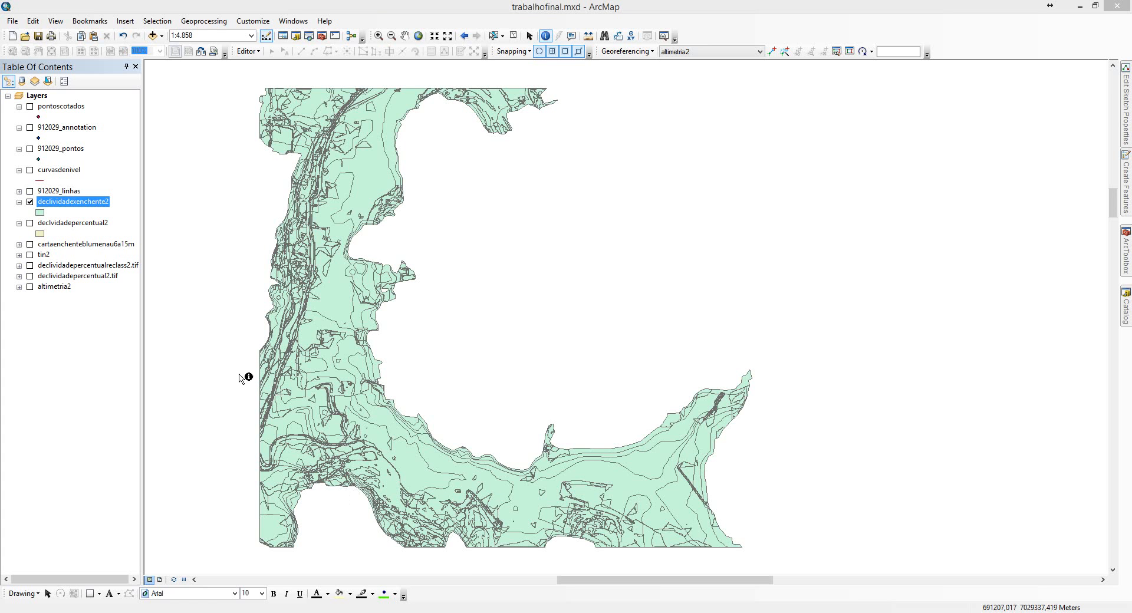
- Set the declividadexenchente2 layer's symbology to unique values from many fields, combining GRIDCODE and cotaenchen
right_click(46, 204)
click(77, 447)
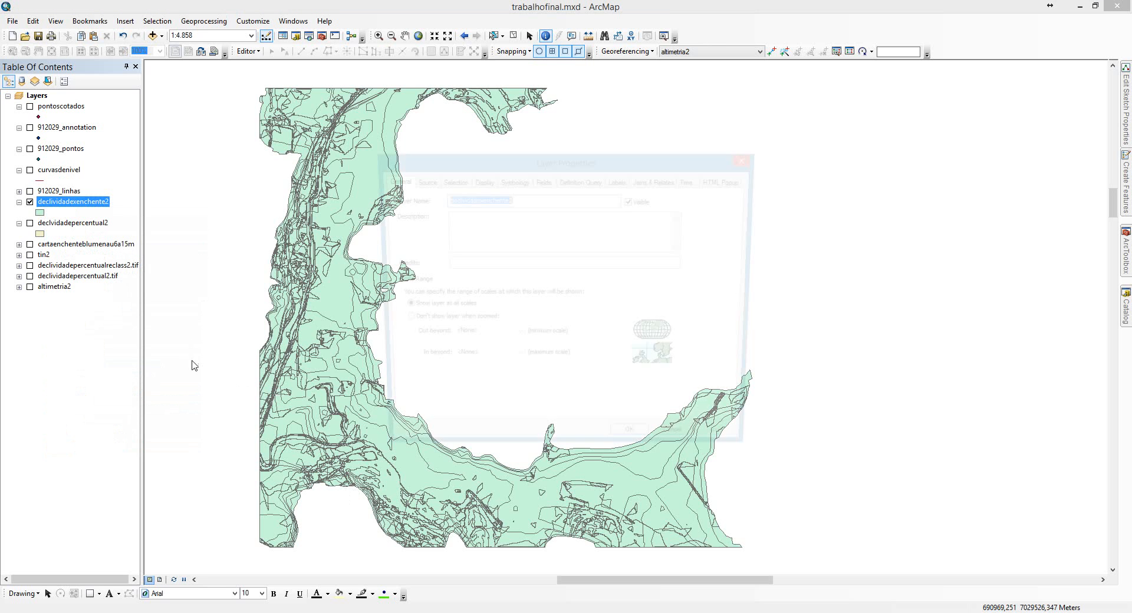
click(512, 180)
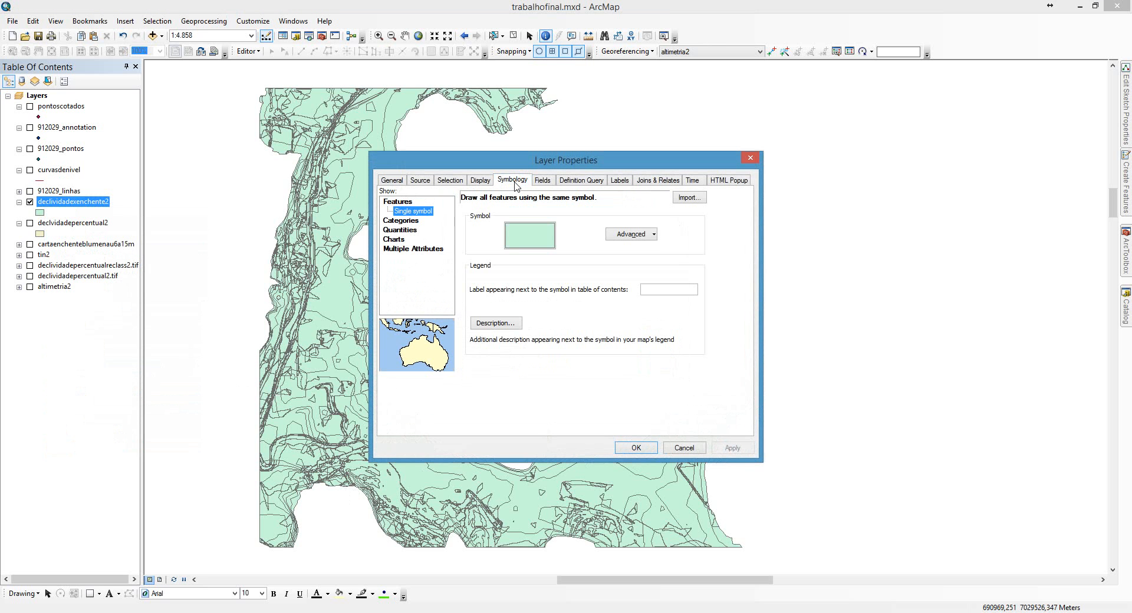
click(408, 222)
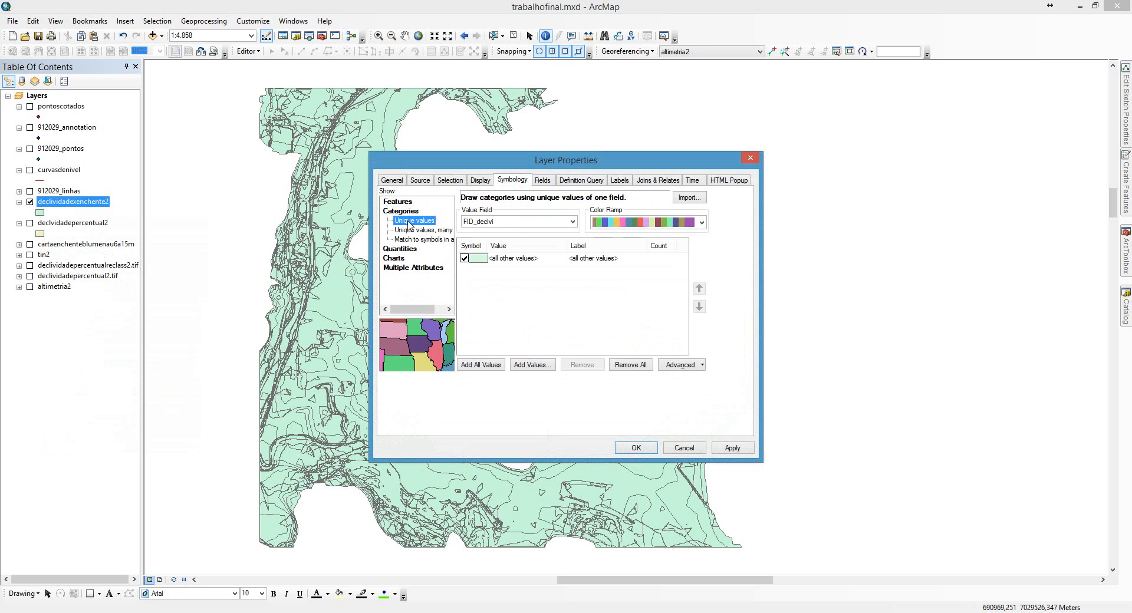
click(410, 233)
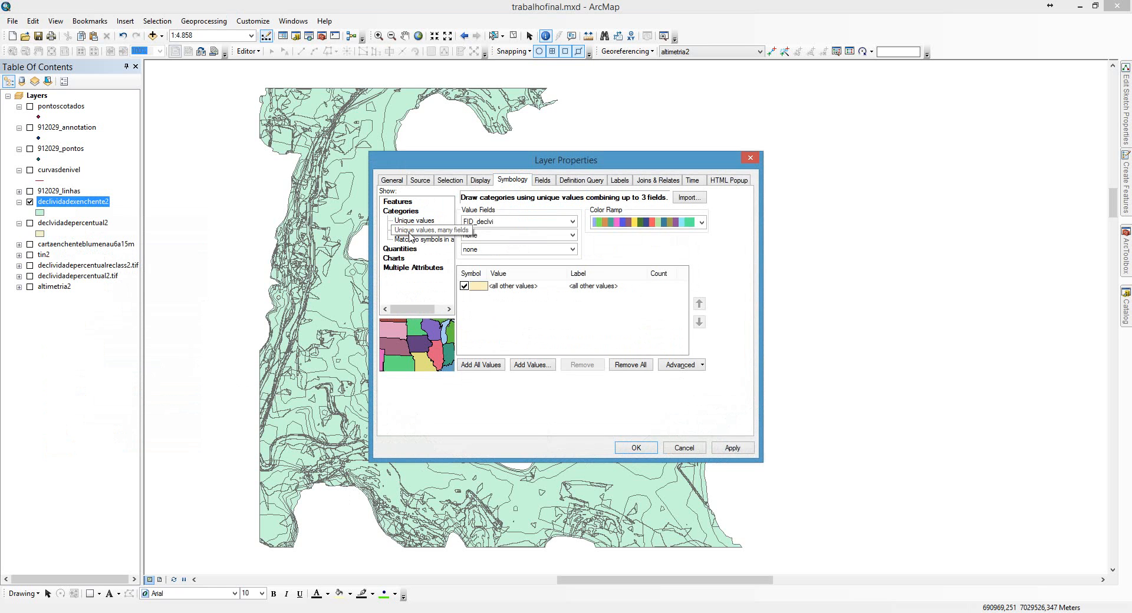
click(572, 222)
click(538, 248)
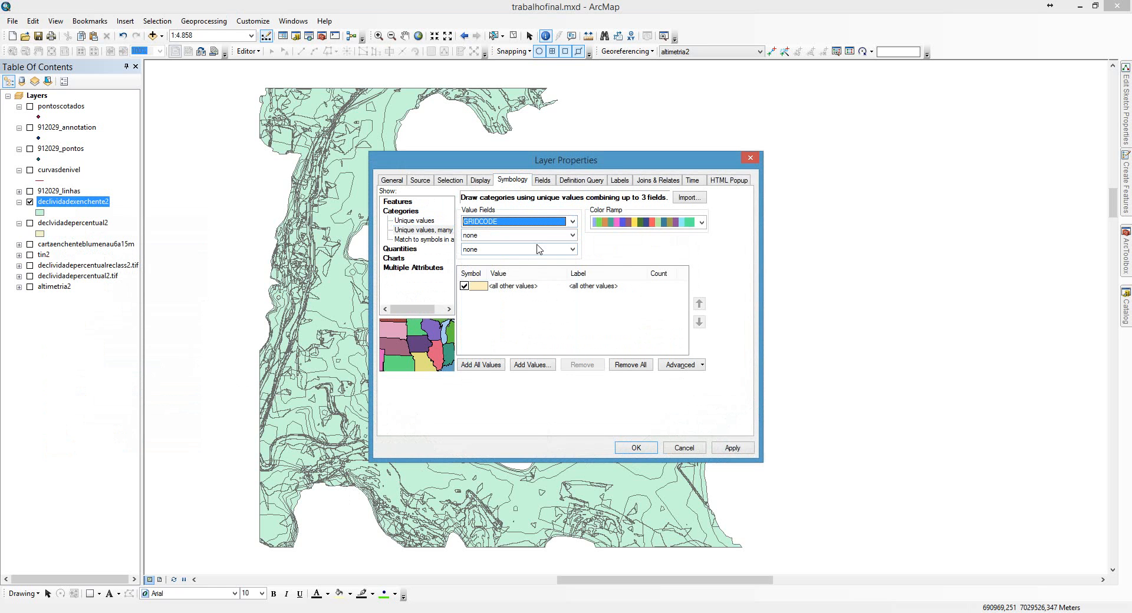
click(573, 235)
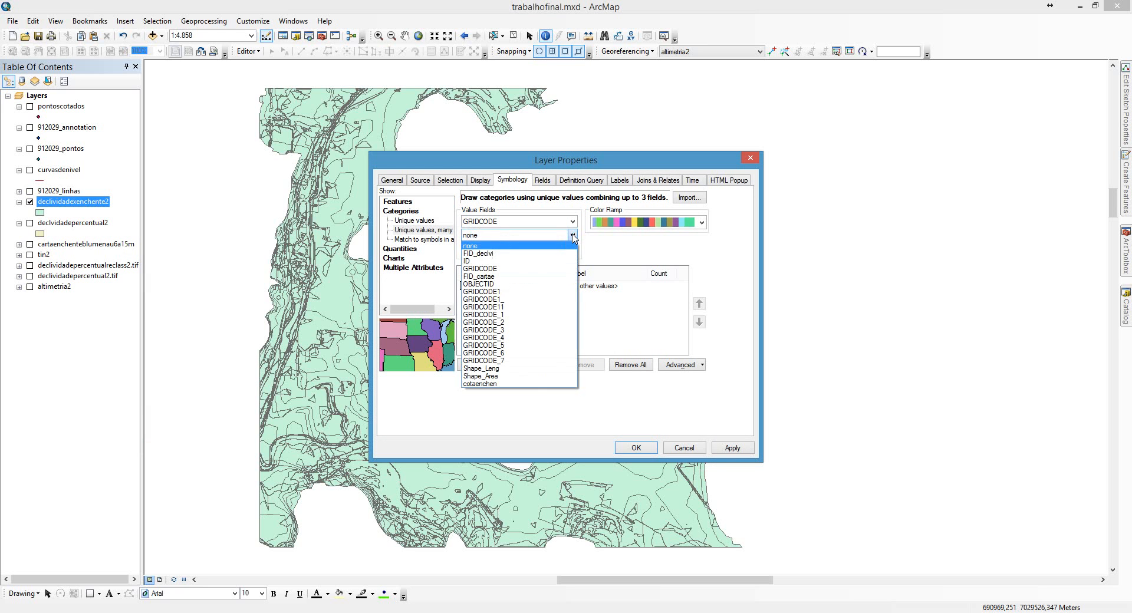
click(528, 384)
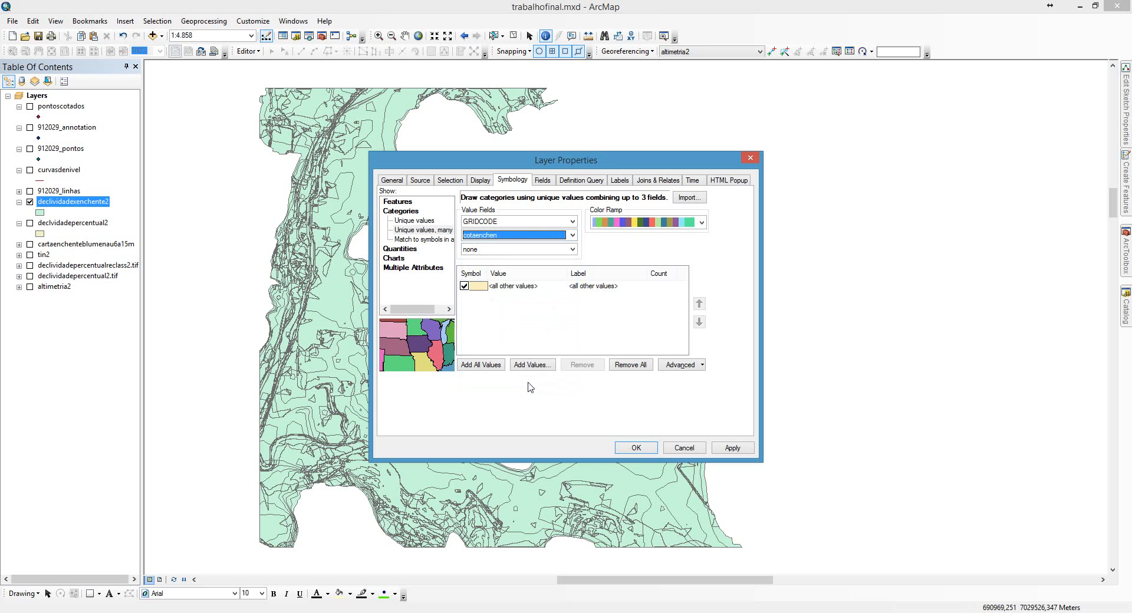
- Add only the combination 5, 12 from the complete value list, keep all other values displayed, and apply the symbology
click(464, 286)
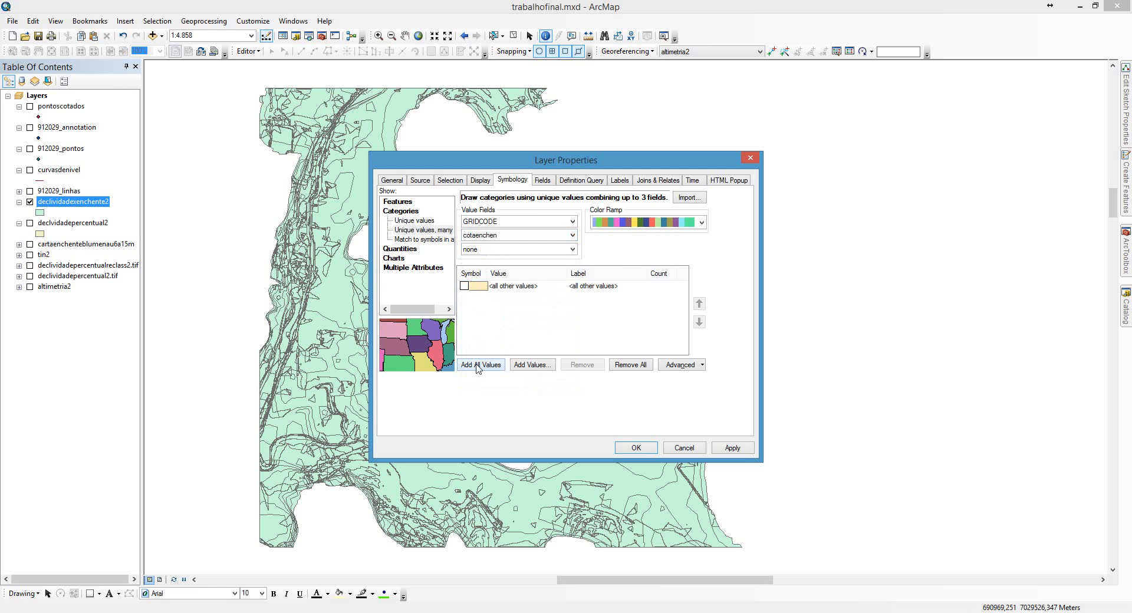
click(537, 365)
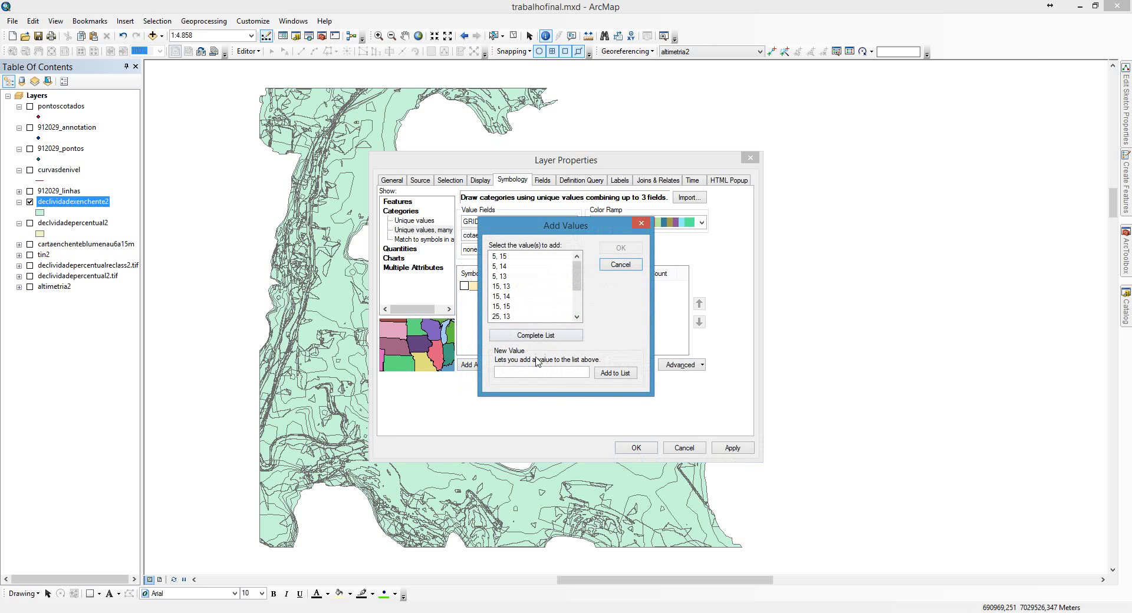
click(538, 335)
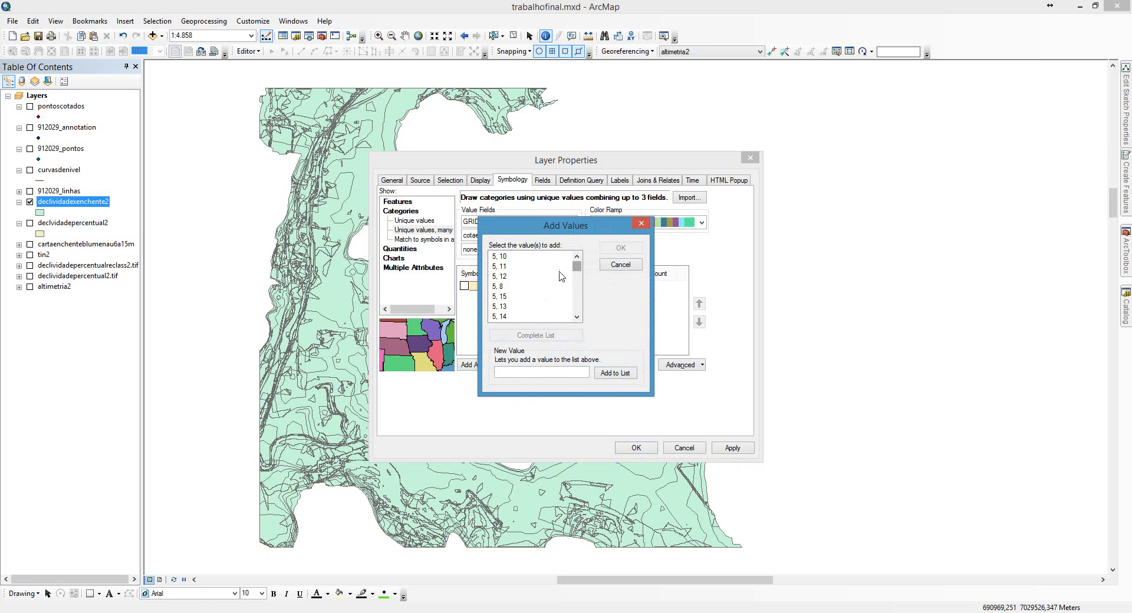
click(502, 276)
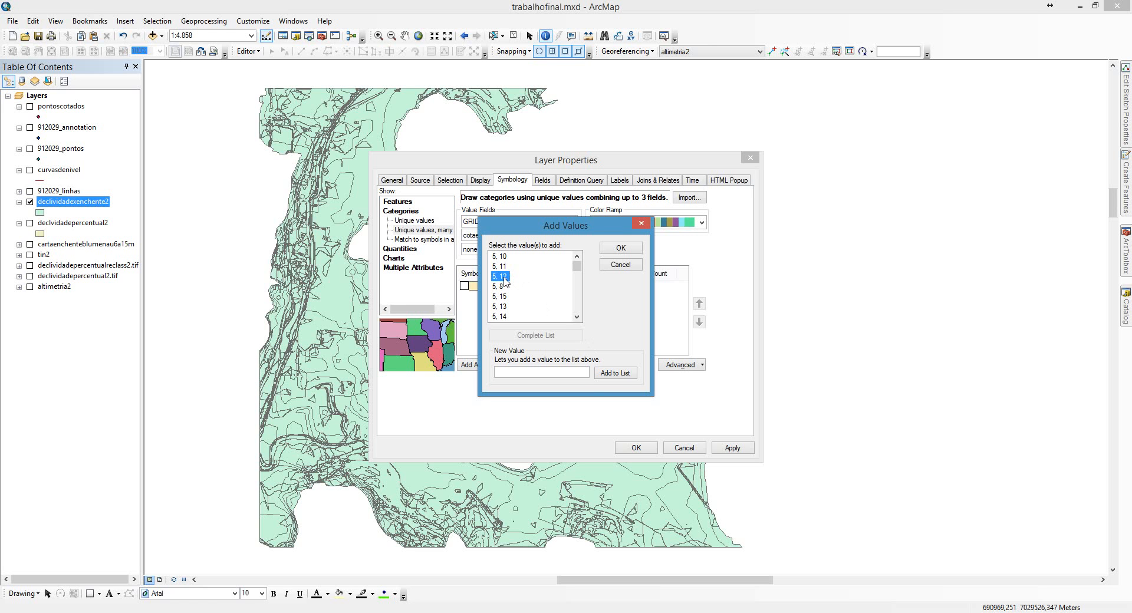
click(616, 249)
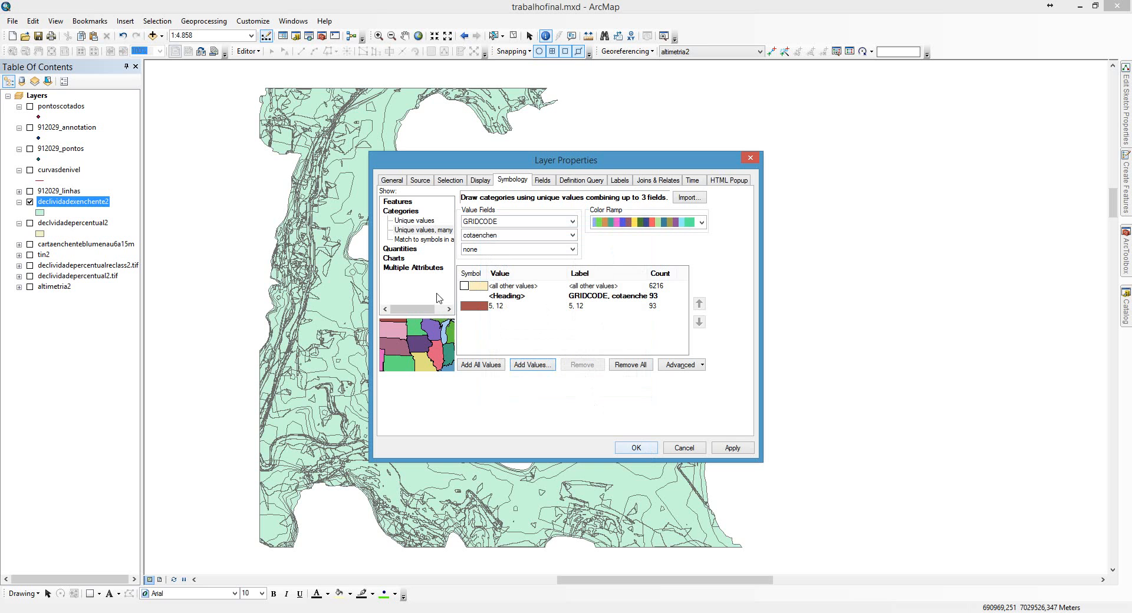
click(465, 286)
click(635, 447)
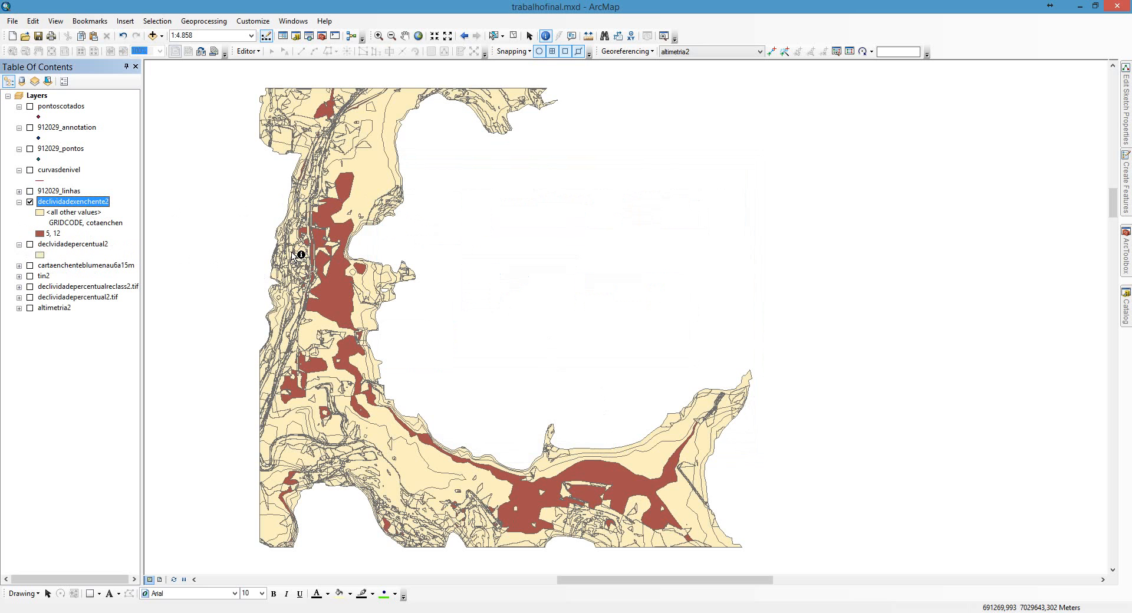
- Change the <all other values> symbol of declividadexenchente2 to the solid dark Green preset without an outline
click(40, 213)
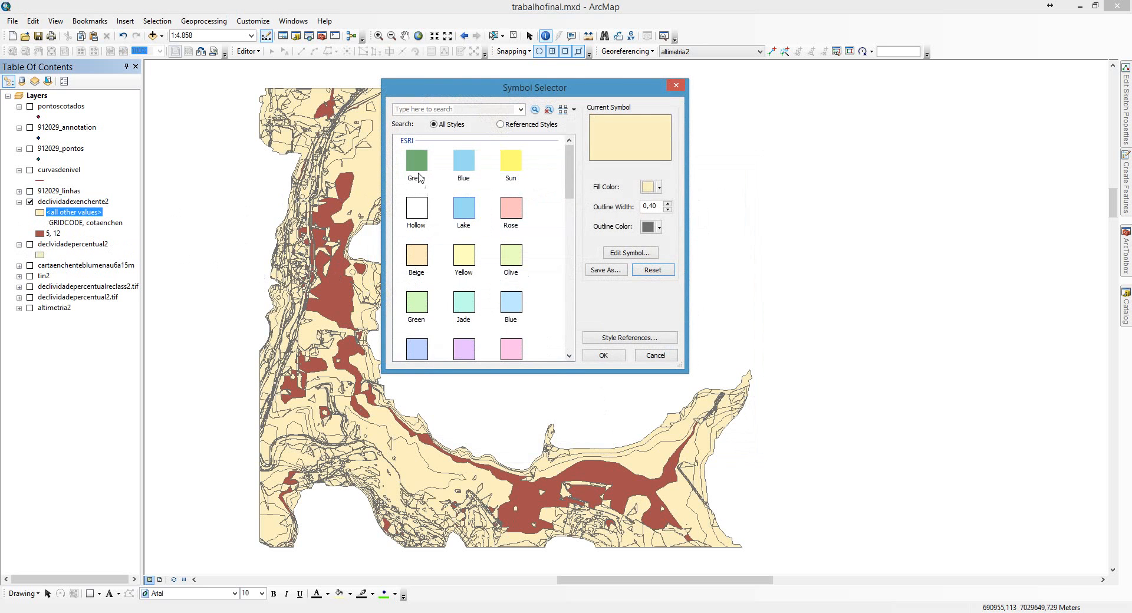
click(417, 165)
click(600, 355)
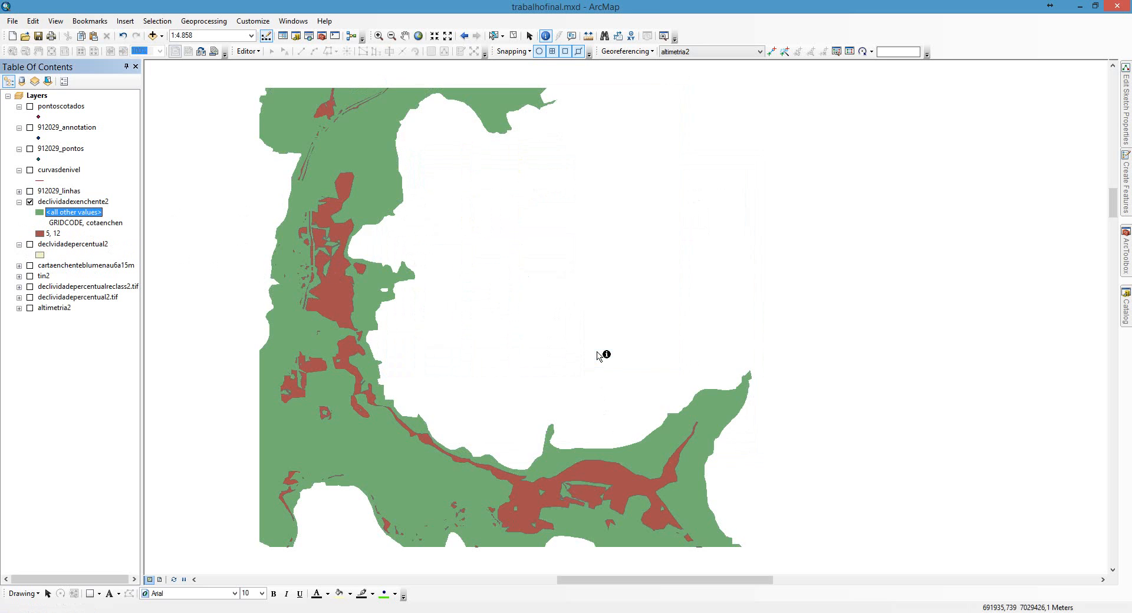